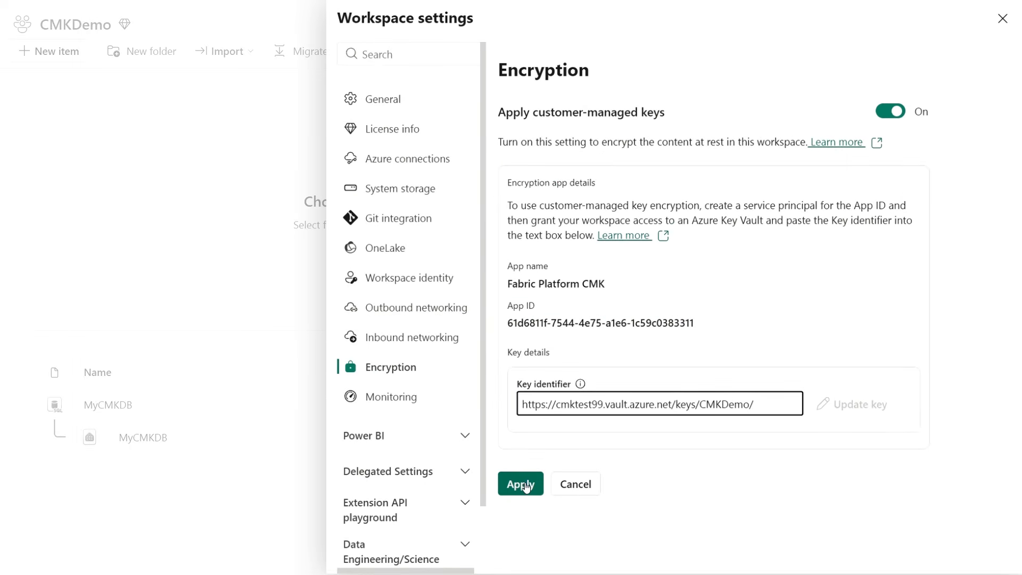
Step: Apply the customer-managed key encryption to the workspace, acknowledging that certain item types can't be created
click(526, 487)
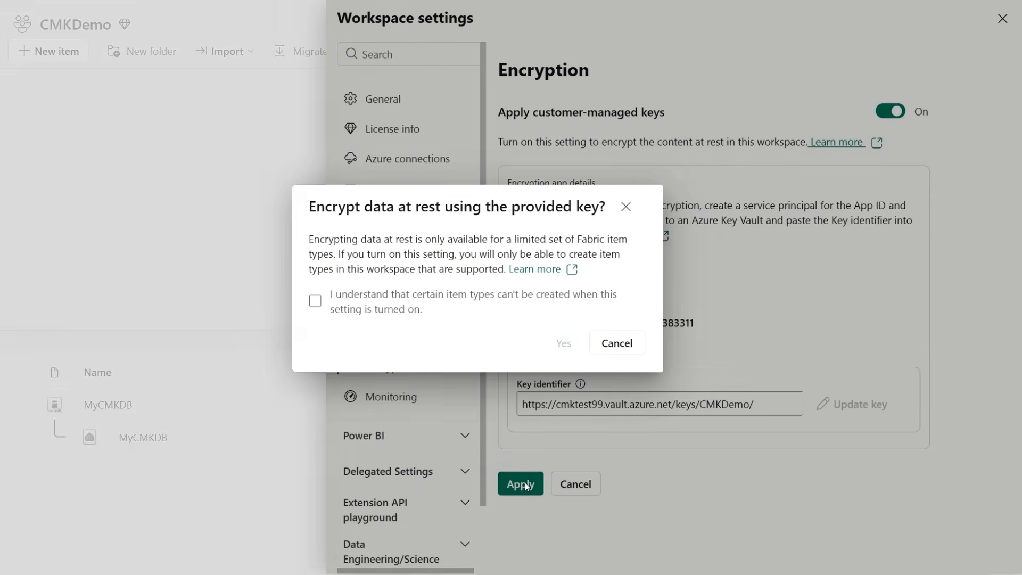
click(316, 303)
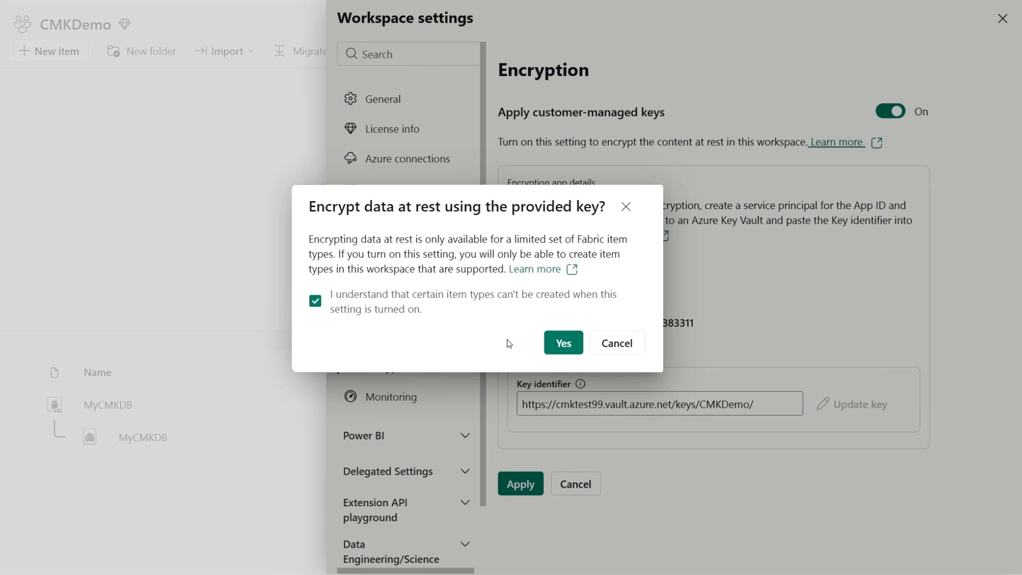
click(562, 349)
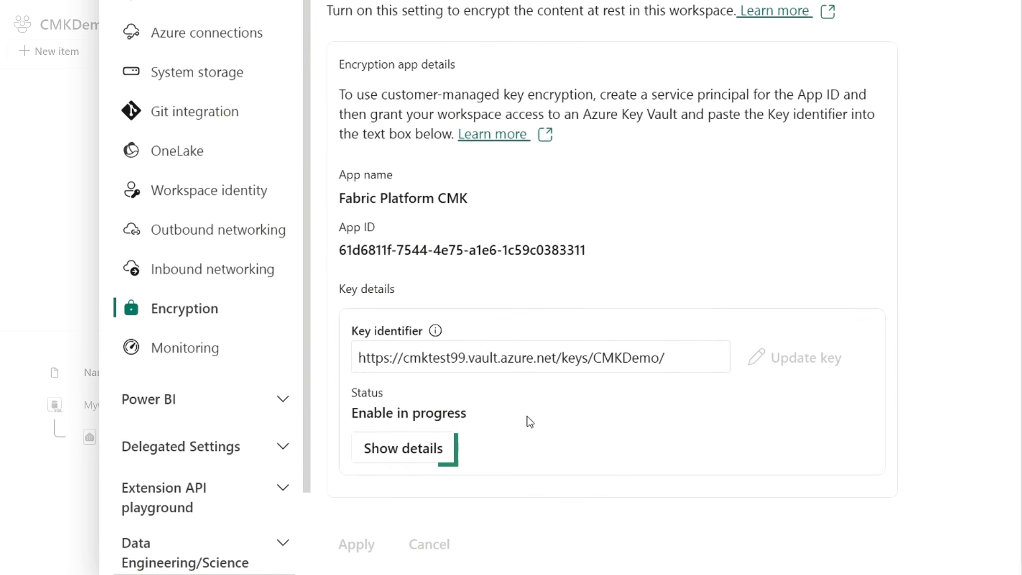
Step: Show the encryption status details and examine the per-item list
click(406, 448)
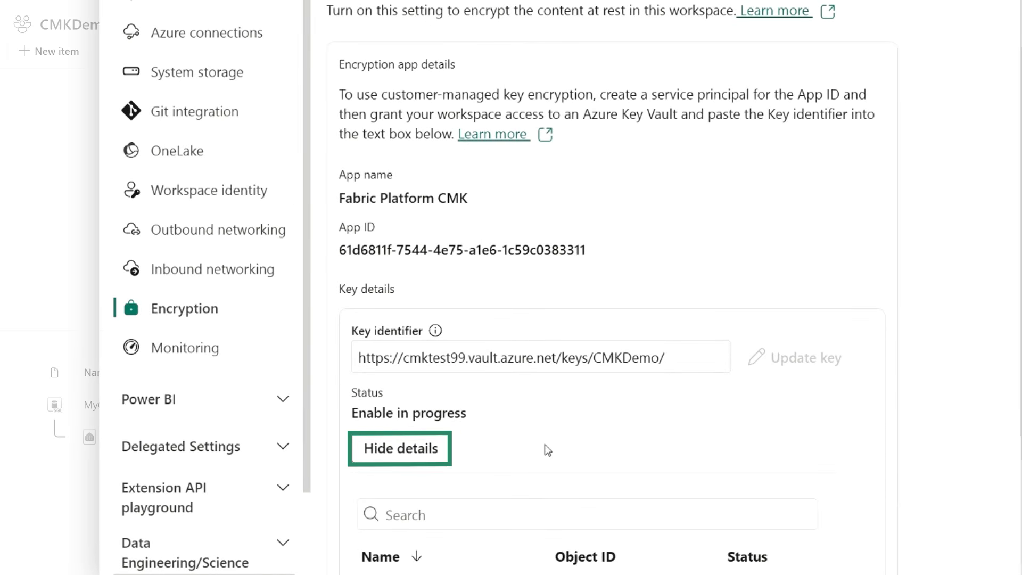
scroll(544, 444, down, 1)
scroll(545, 444, down, 2)
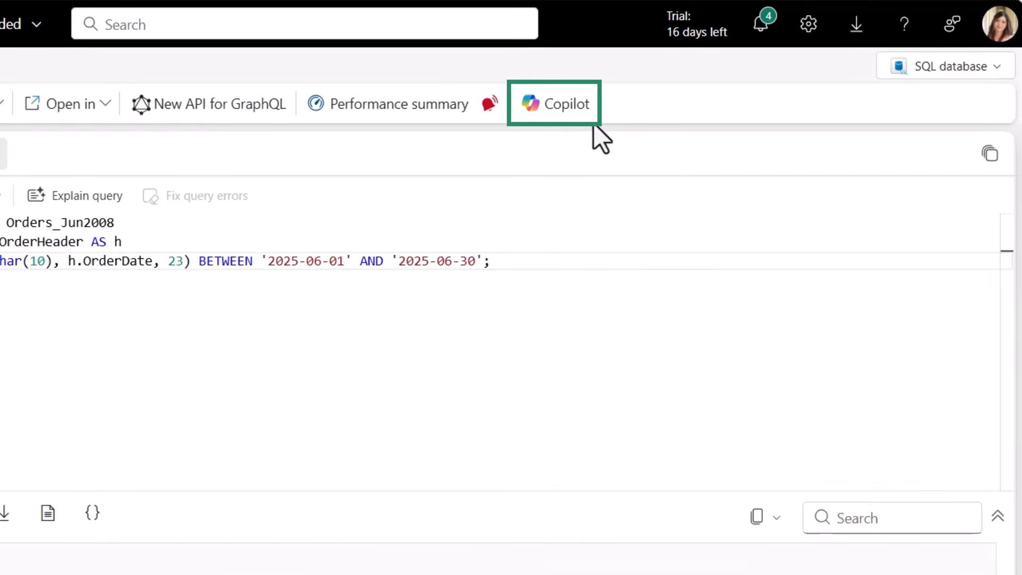
Step: Open Copilot for the SQL database and get past its welcome page
click(585, 114)
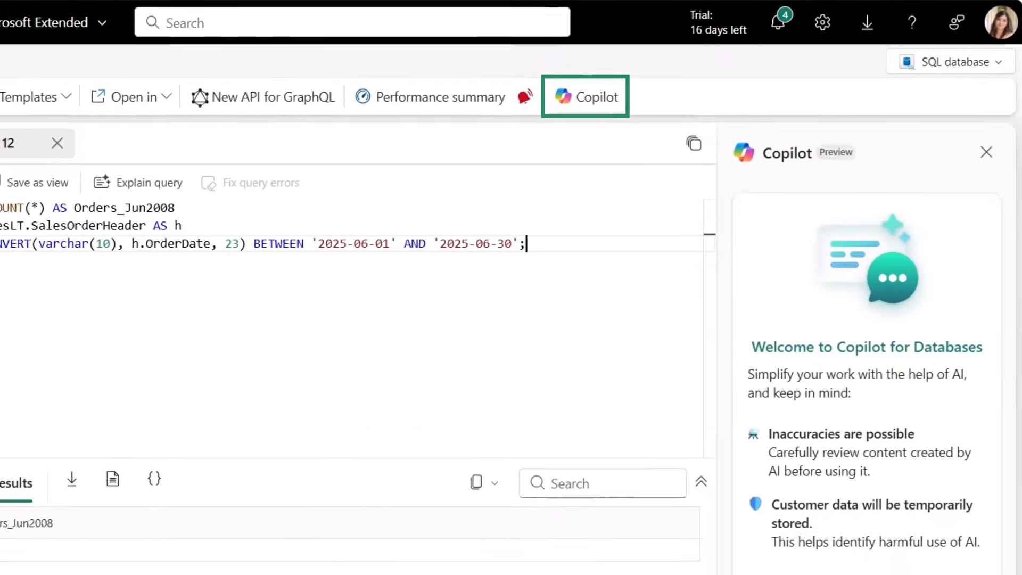
drag(775, 506, 628, 506)
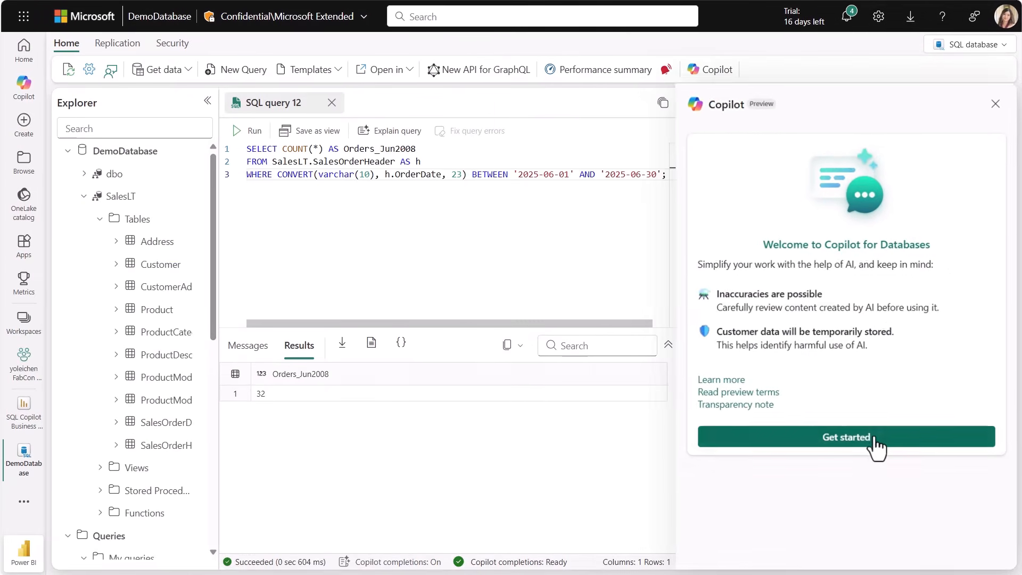
click(855, 486)
Step: Ask Copilot "why is this query slow?" followed by the full Orders_Jun2008 count query from the editor
click(684, 452)
text(why is)
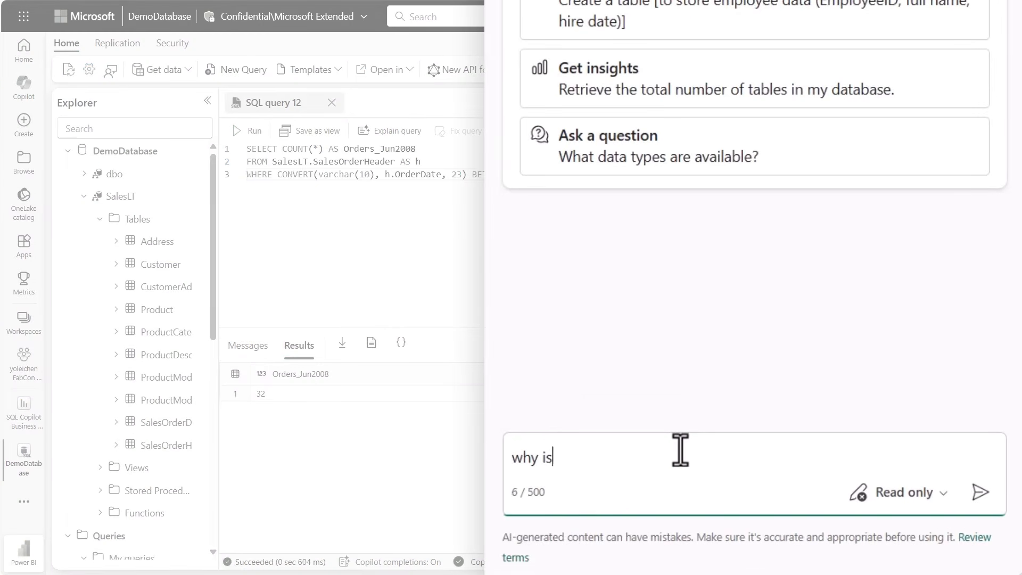
text( this query slow?)
key(shift+Return)
key(shift+Return)
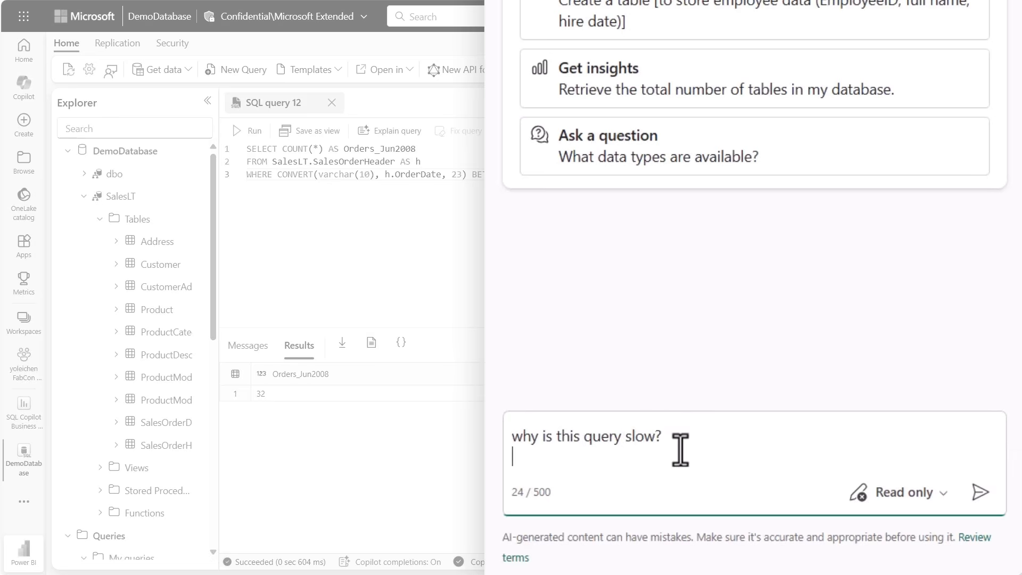
text(SELECT COUNT(*) AS Orders_Jun2008 FROM SalesLT.SalesOrderHeader AS h WHERE CONVERT(varchar(10), h.OrderDate, 23) BETWEEN '2025-06-01' AND '2025-06-30';)
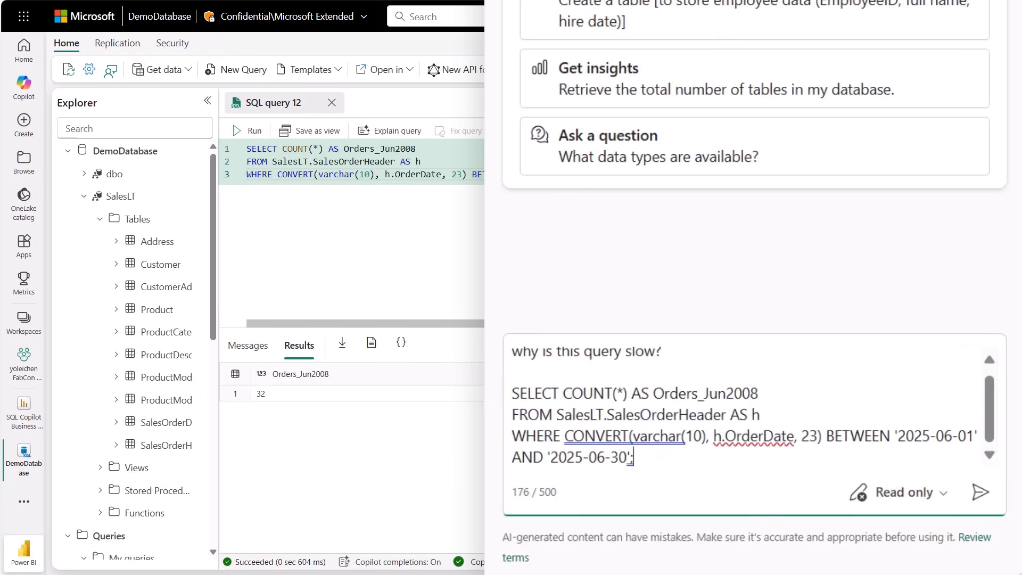
click(982, 496)
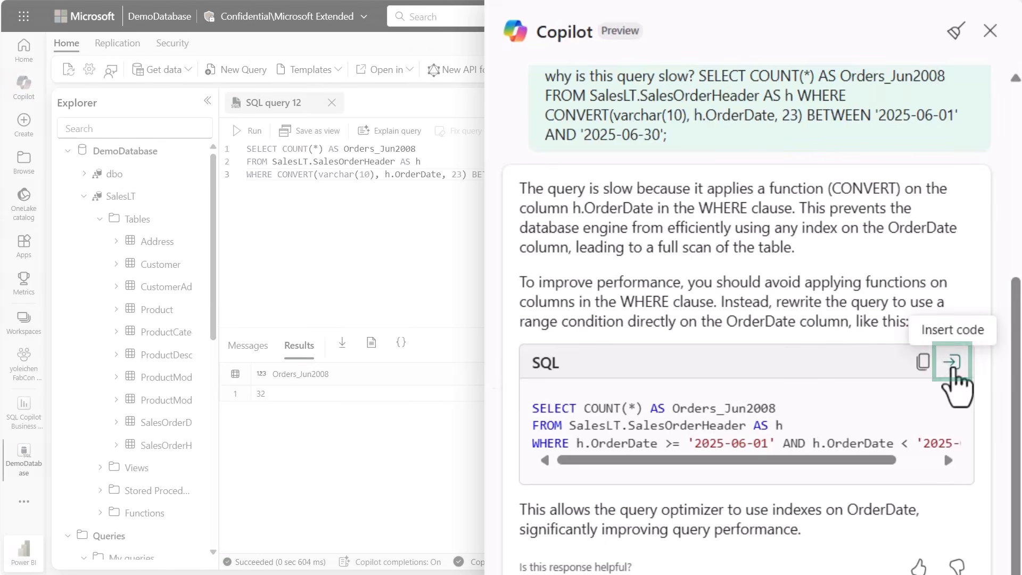
Step: Insert Copilot's rewritten SQL into the query editor and run only that inserted query
click(952, 363)
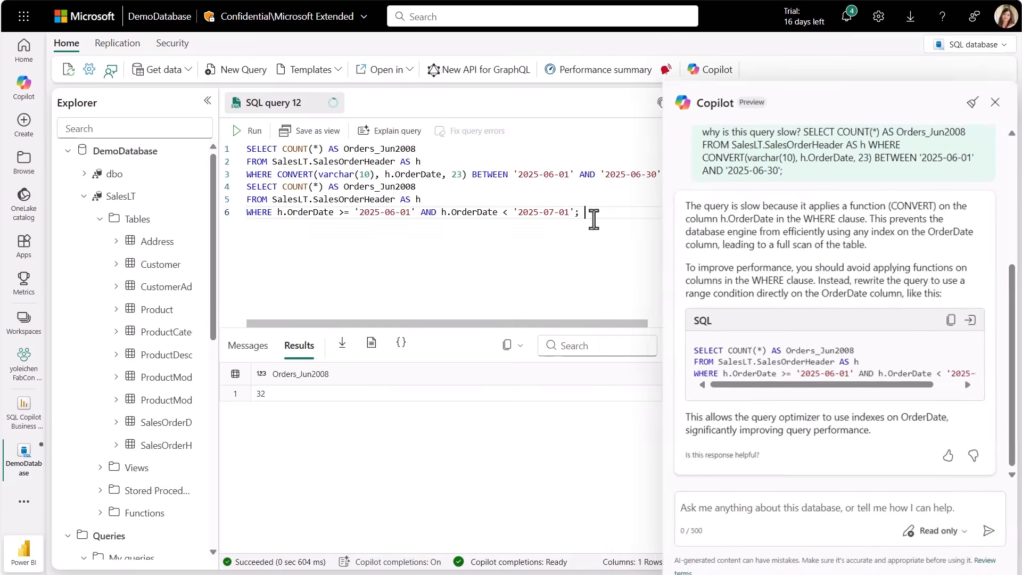
drag(585, 213, 235, 189)
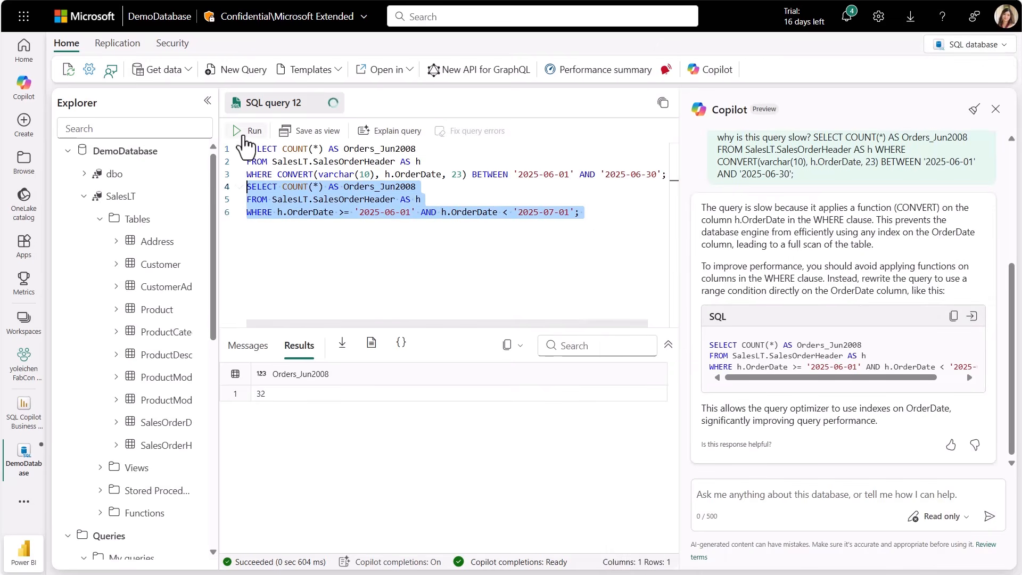
click(237, 131)
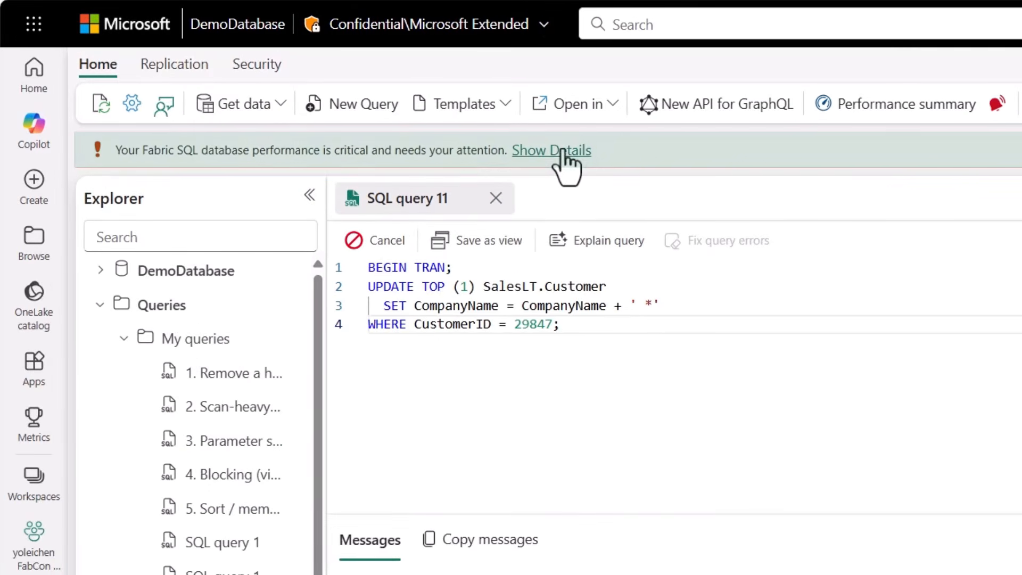
Step: Examine the blocked queries alert in the database's performance summary, then close the summary
click(562, 151)
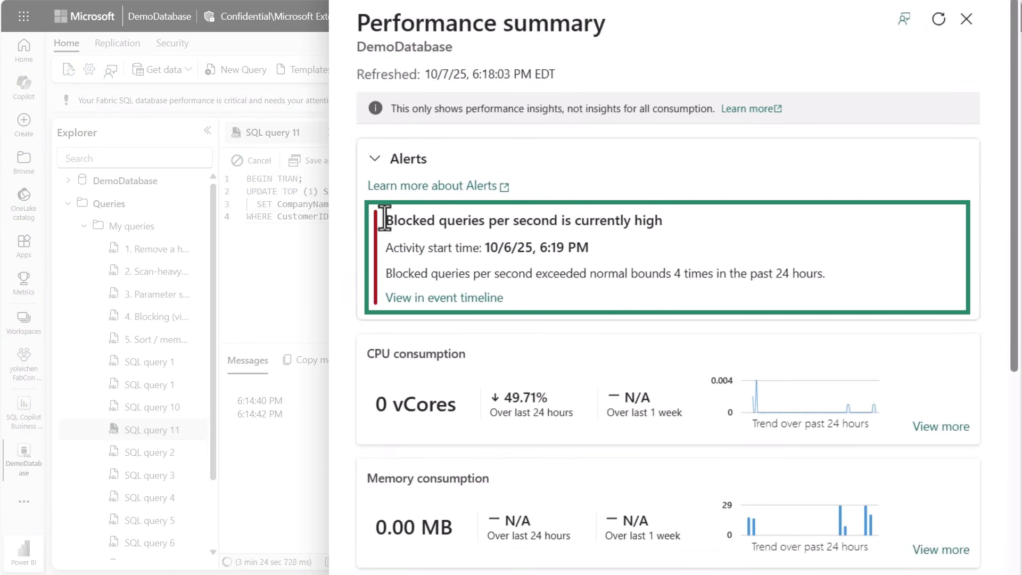
drag(394, 220, 680, 221)
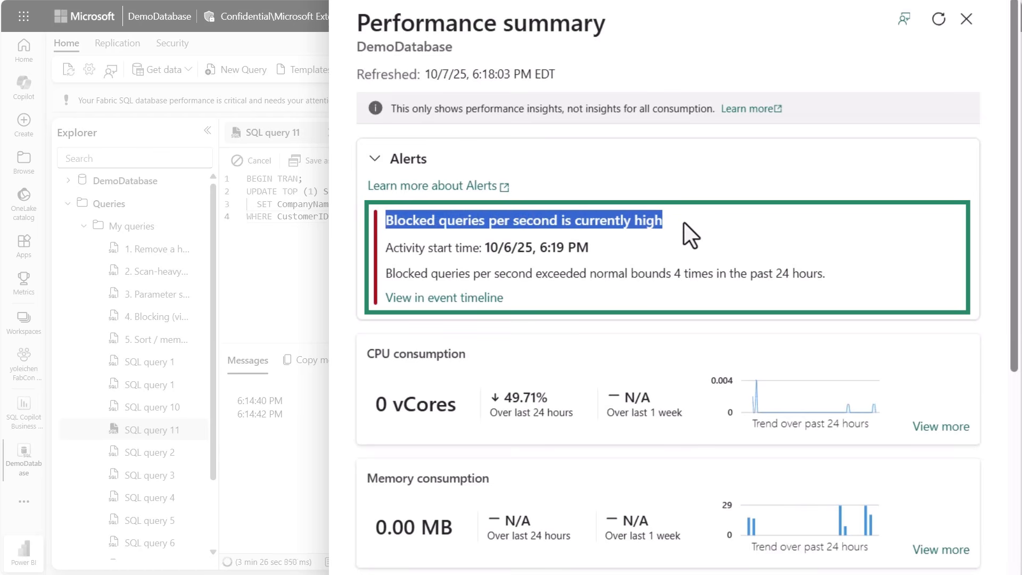
click(659, 224)
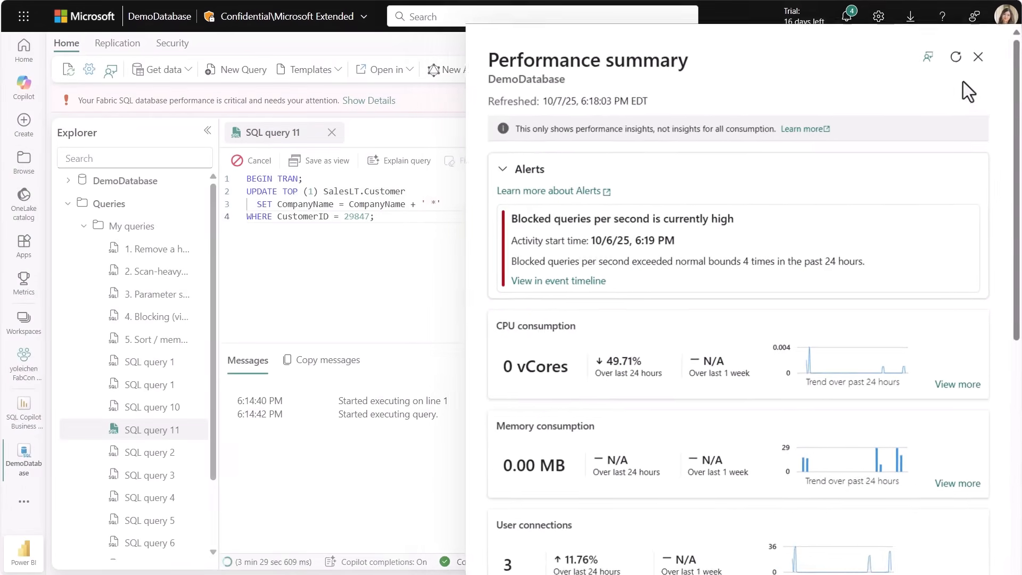
click(981, 65)
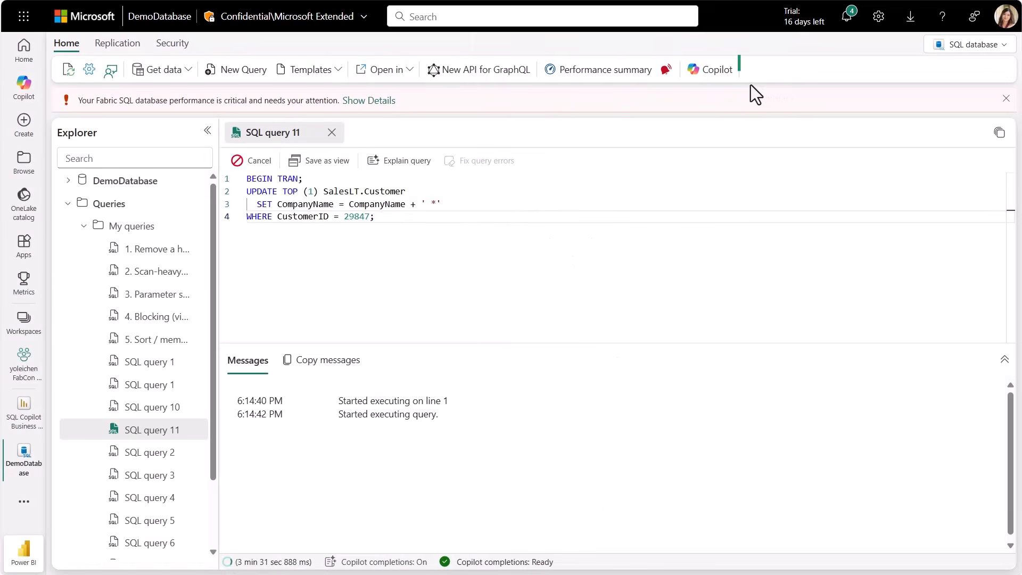
Step: Start Copilot for the database and switch it to Read and write (with approval) mode
click(719, 72)
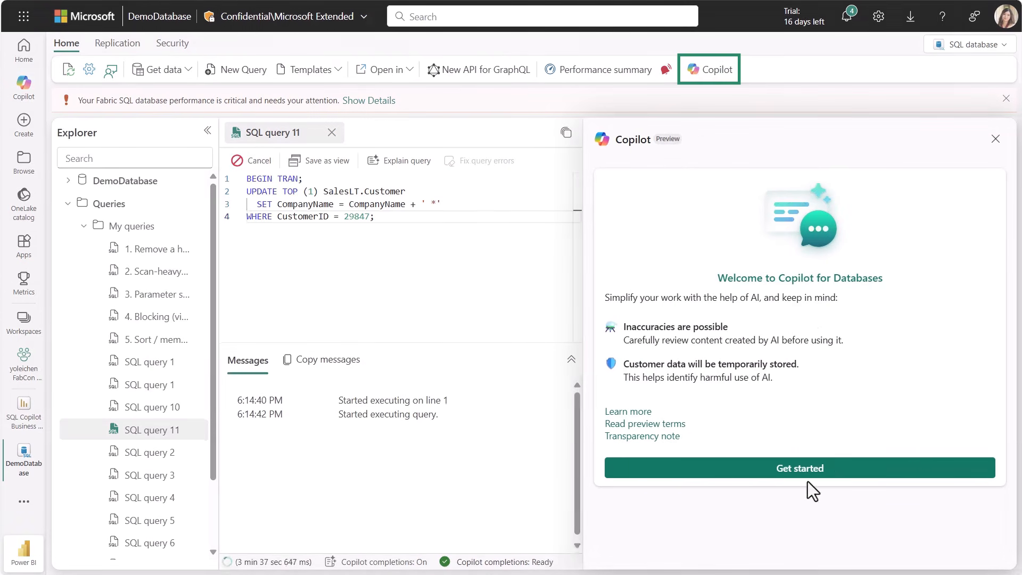
click(804, 475)
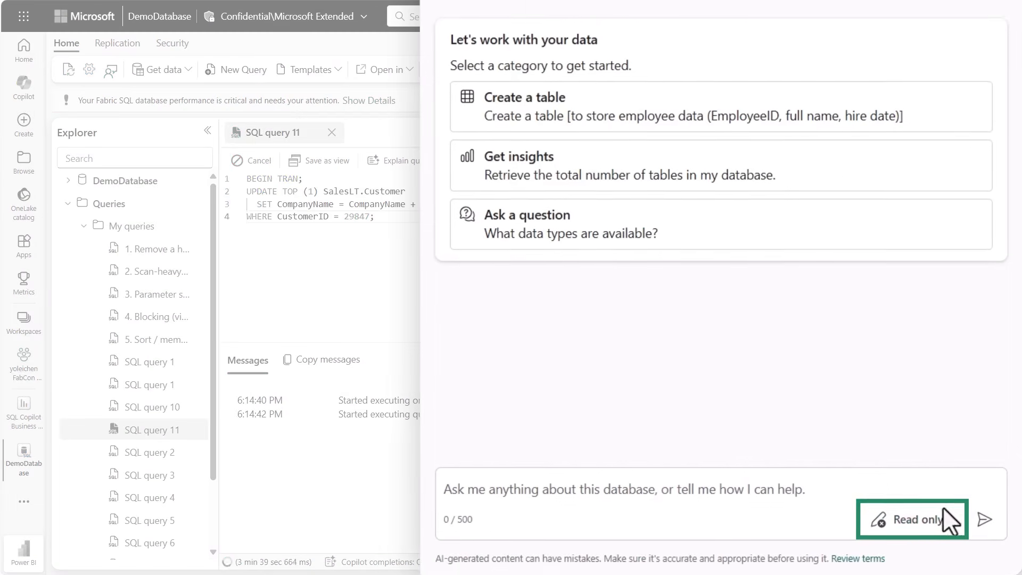
click(914, 517)
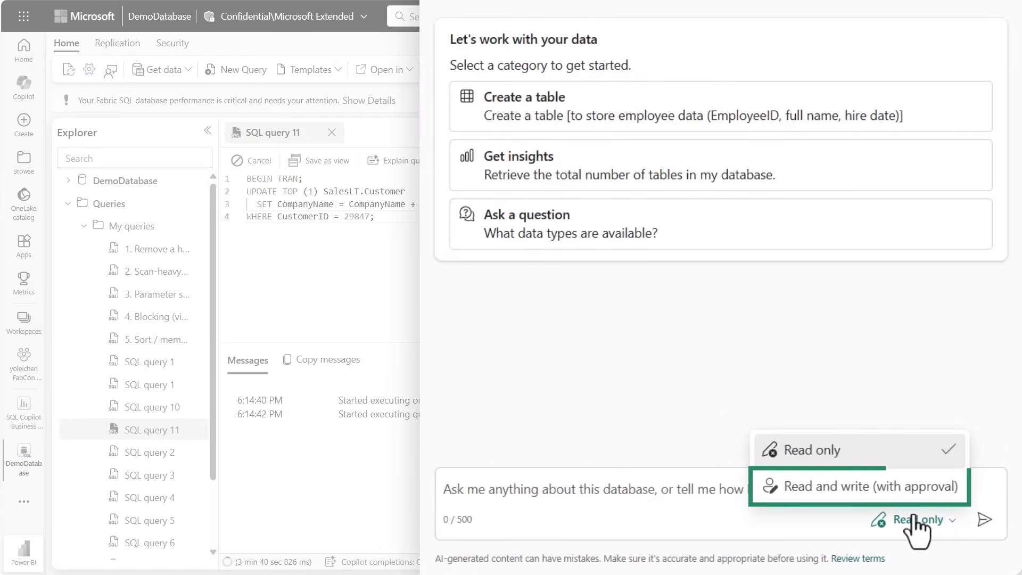
click(886, 486)
Step: Tell Copilot "I am getting a blocked query alert" and answer "yes" to its offer to check the blocked sessions
click(774, 489)
text(I am getting a blocked query alert)
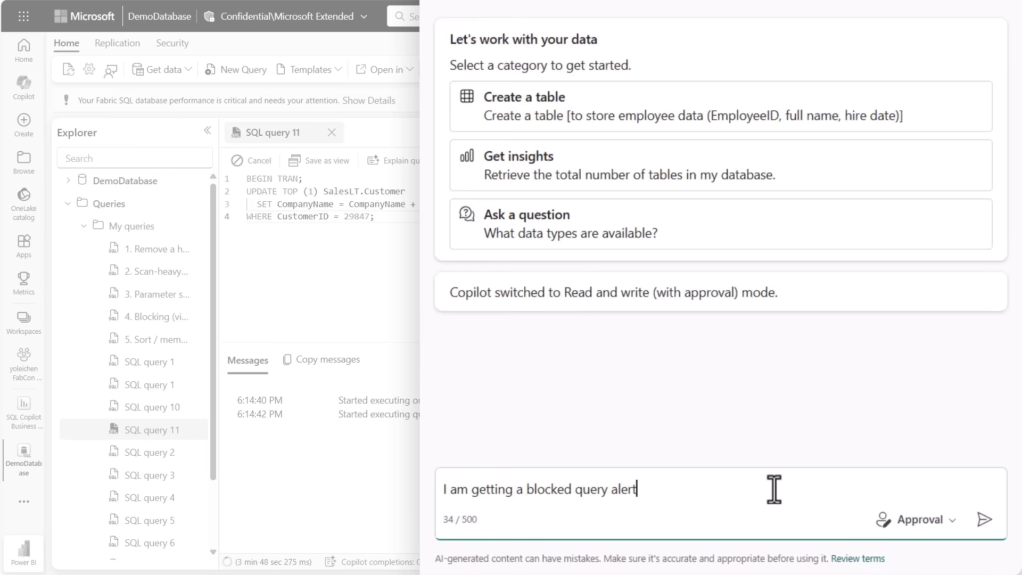
key(Return)
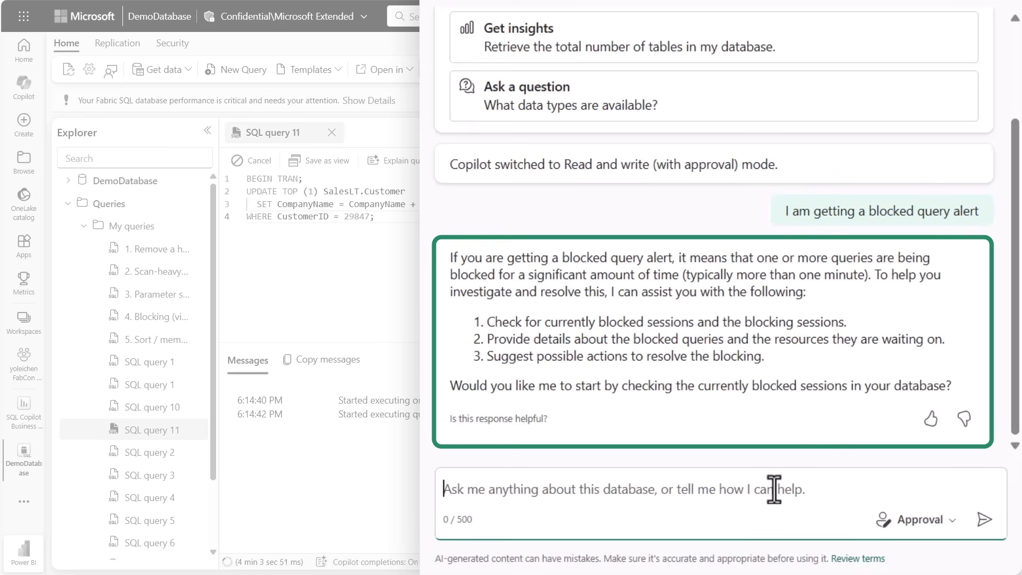
text(yes)
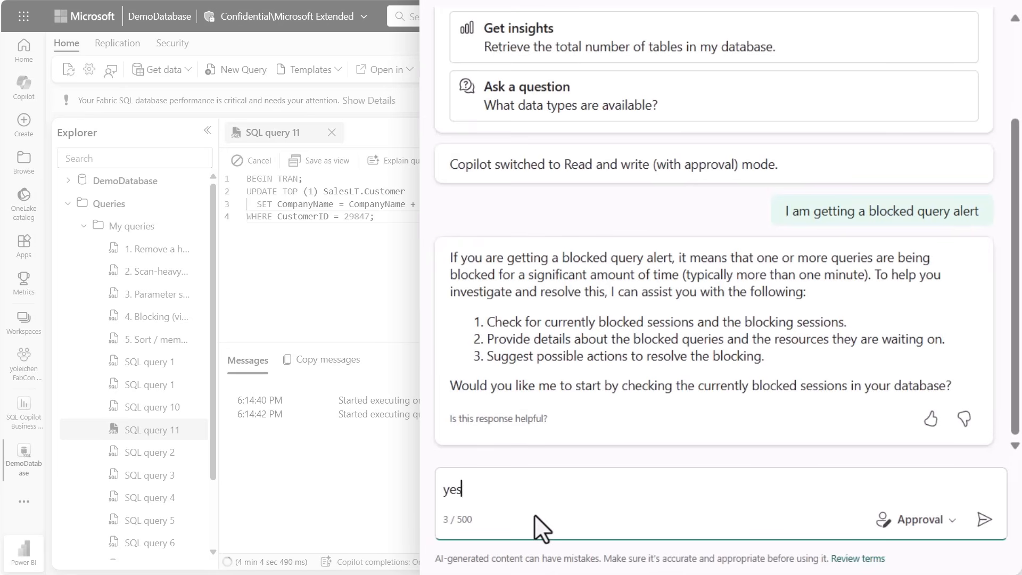
key(Return)
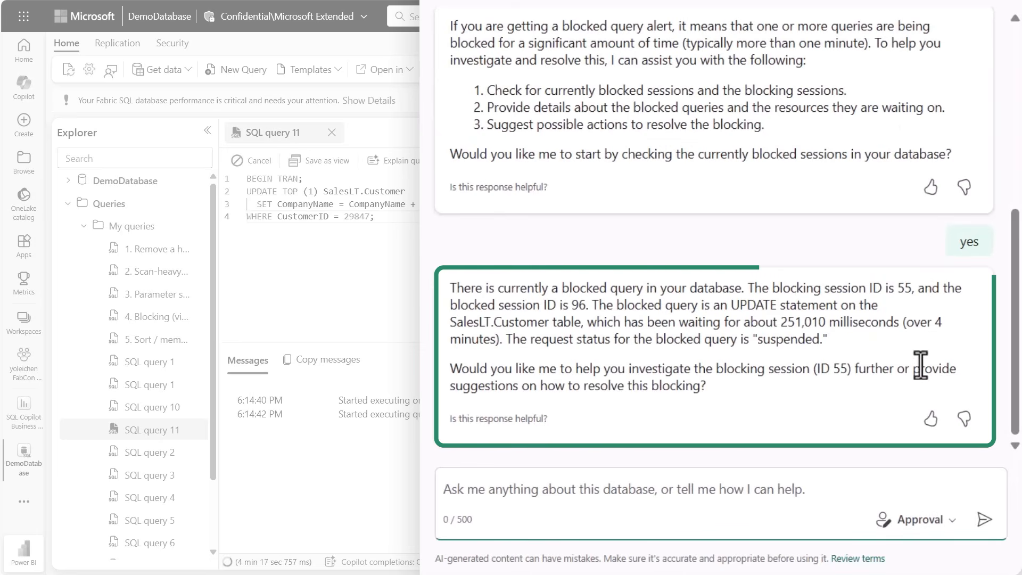
Step: Send Copilot its own wording "provide suggestions on how to resolve this blocking" as the next request
drag(913, 369, 753, 413)
key(ctrl+c)
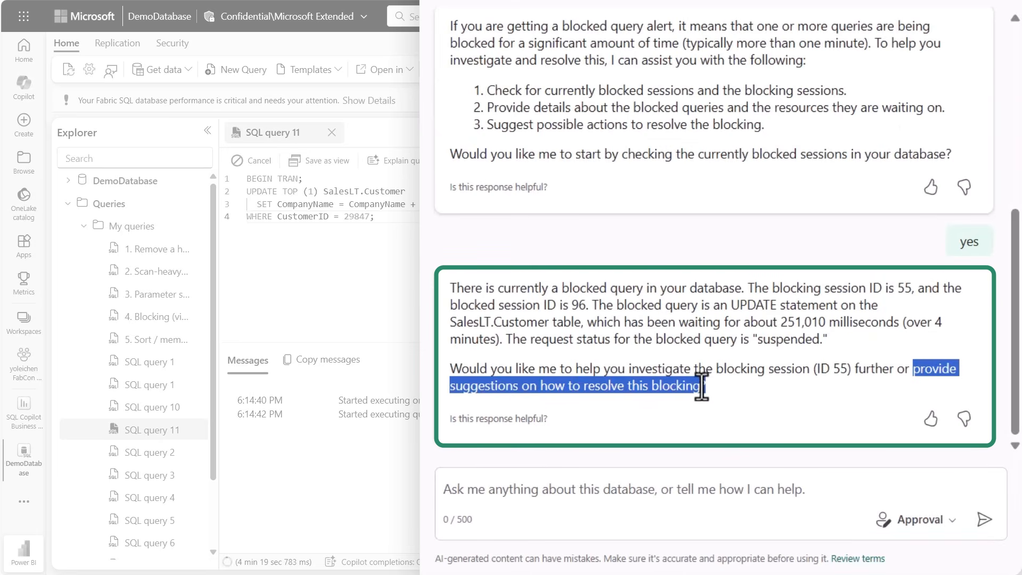
click(671, 493)
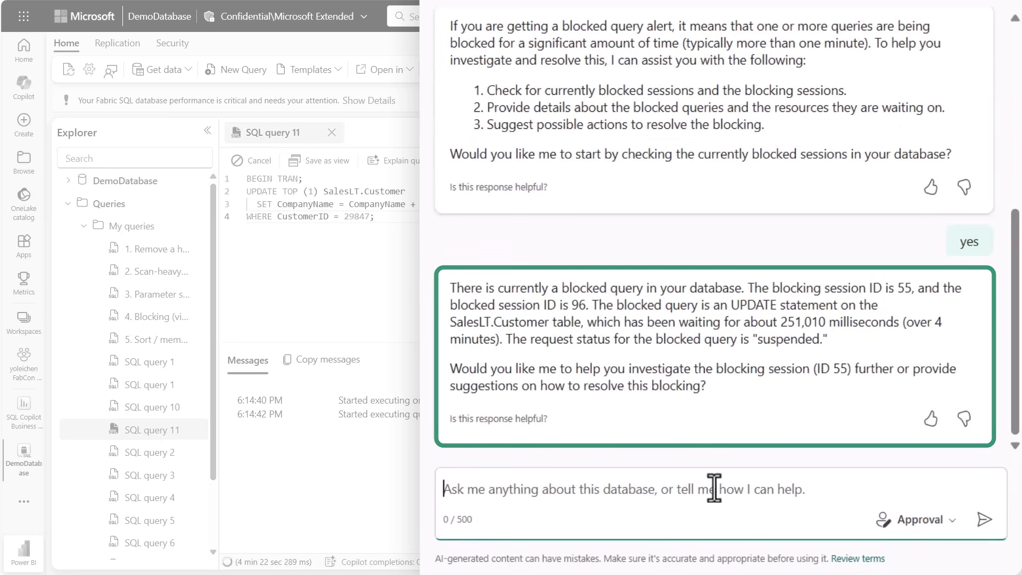
key(ctrl+v)
click(982, 519)
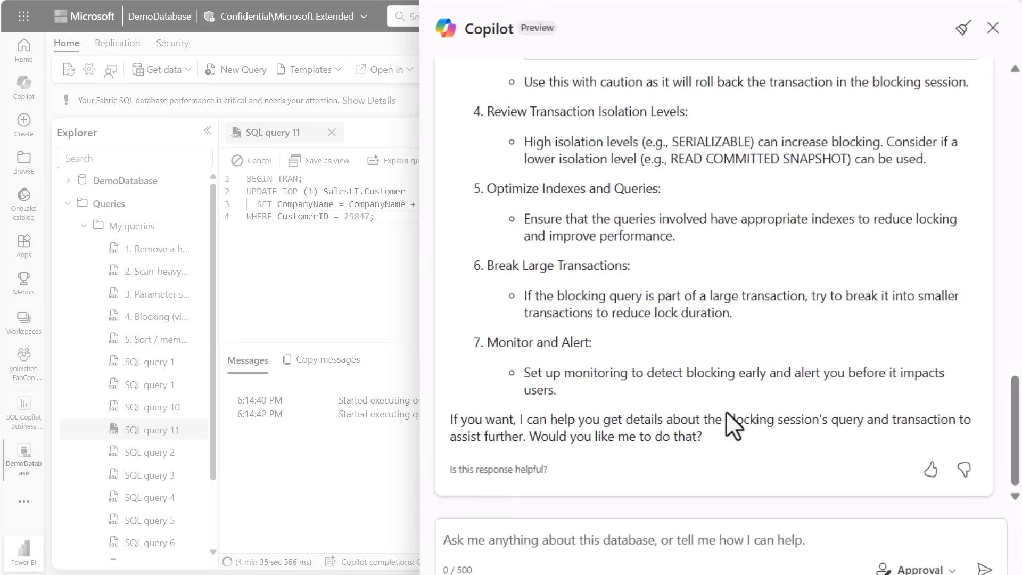
Step: Review Copilot's suggestions for resolving the blocking and instruct it to "kill the session"
scroll(729, 420, up, 7)
scroll(774, 397, up, 3)
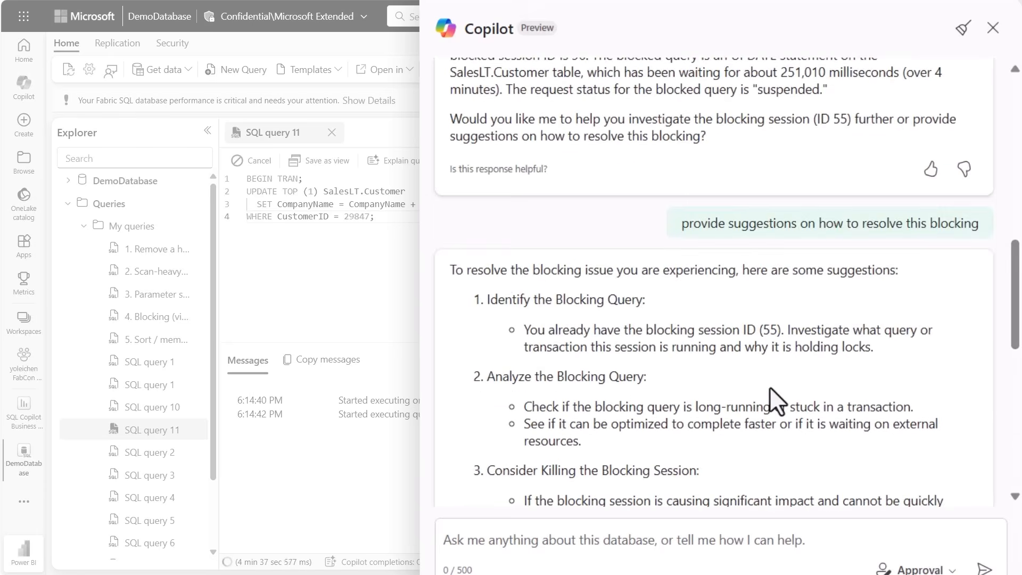
scroll(769, 388, down, 3)
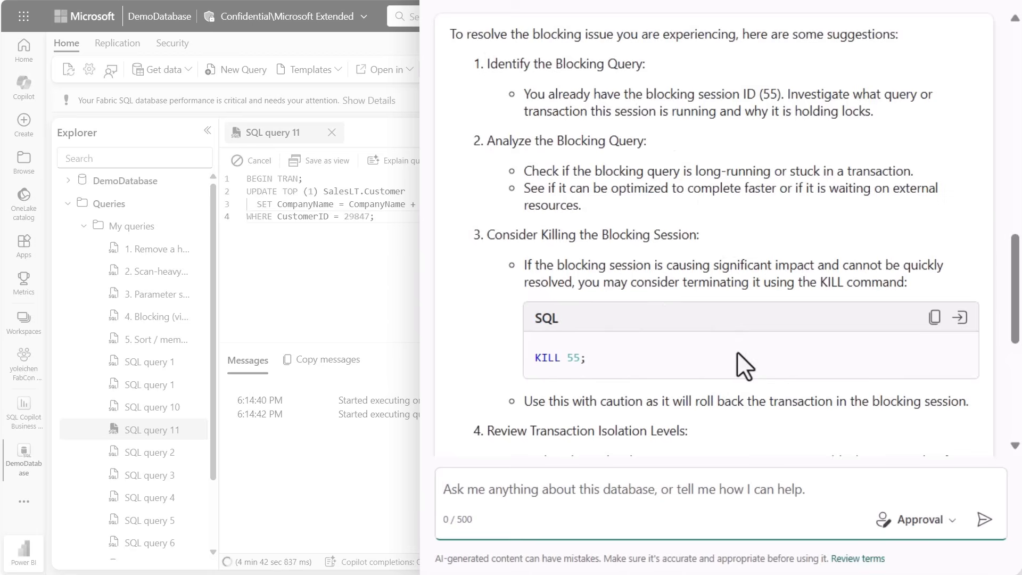
scroll(736, 351, down, 5)
scroll(736, 351, down, 2)
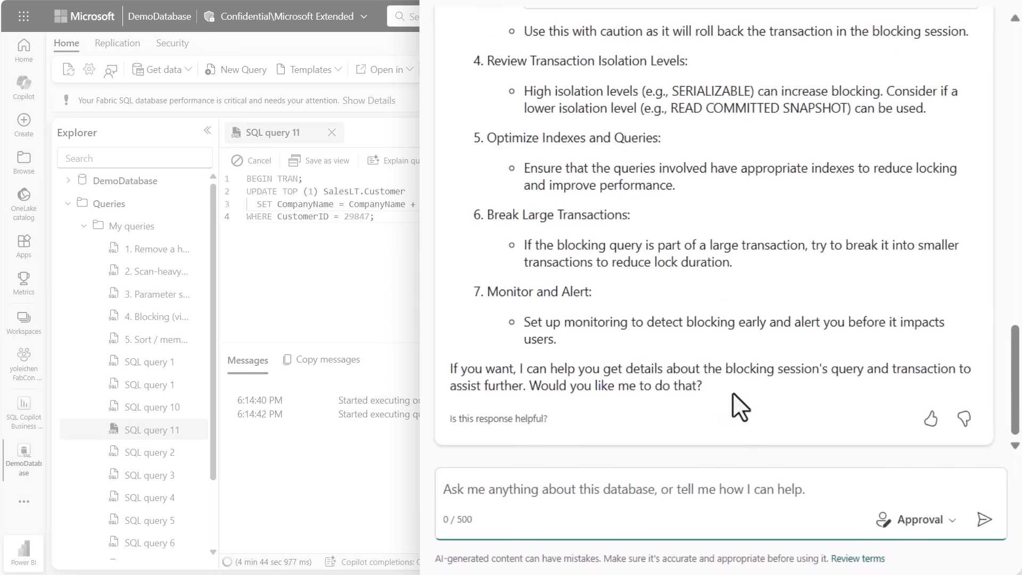
click(716, 485)
text(kill the session)
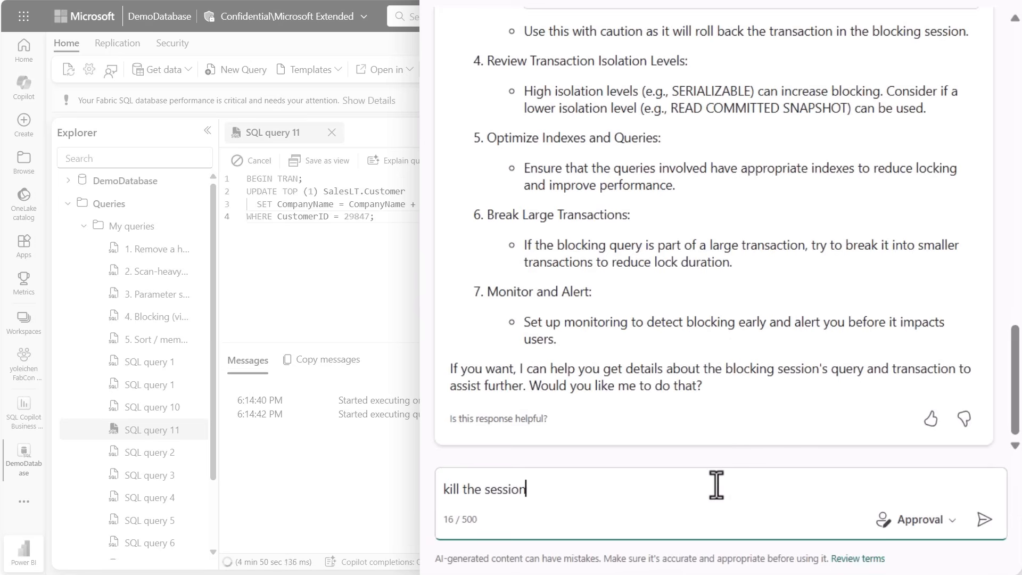
key(Return)
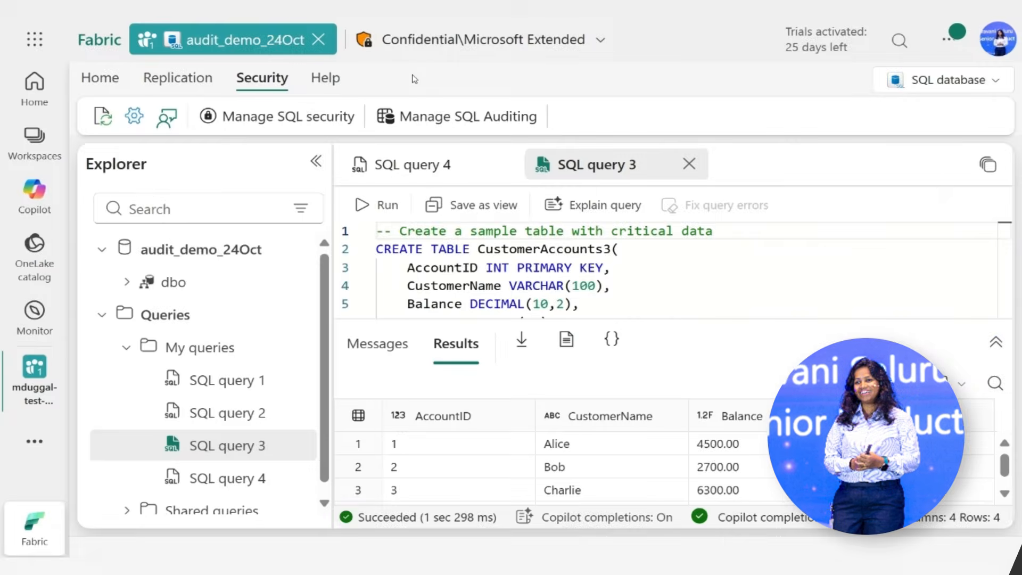
Step: Open the SQL auditing settings for audit_demo_24Oct and turn off the Audit everything (default) event type
click(421, 118)
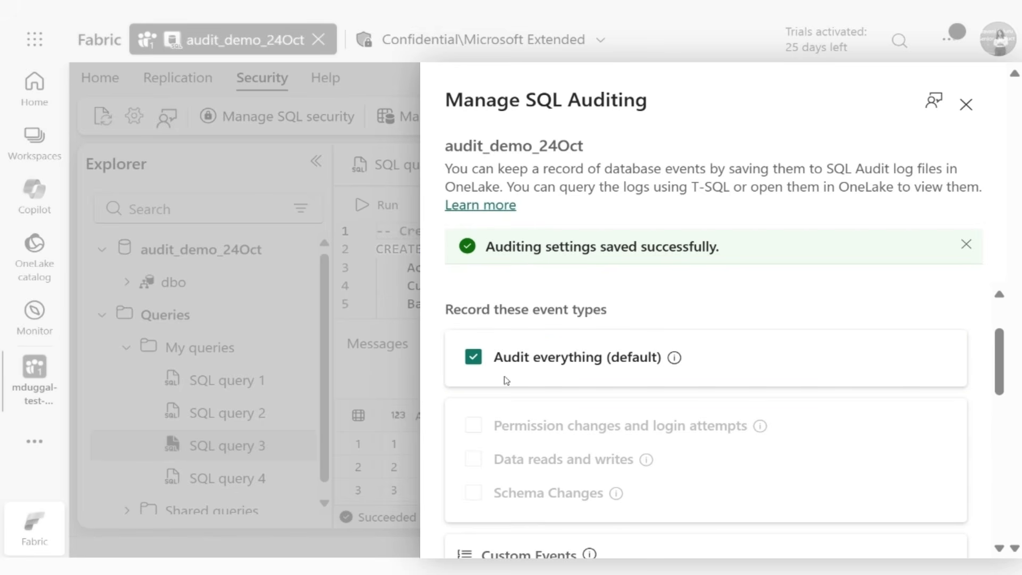
click(472, 361)
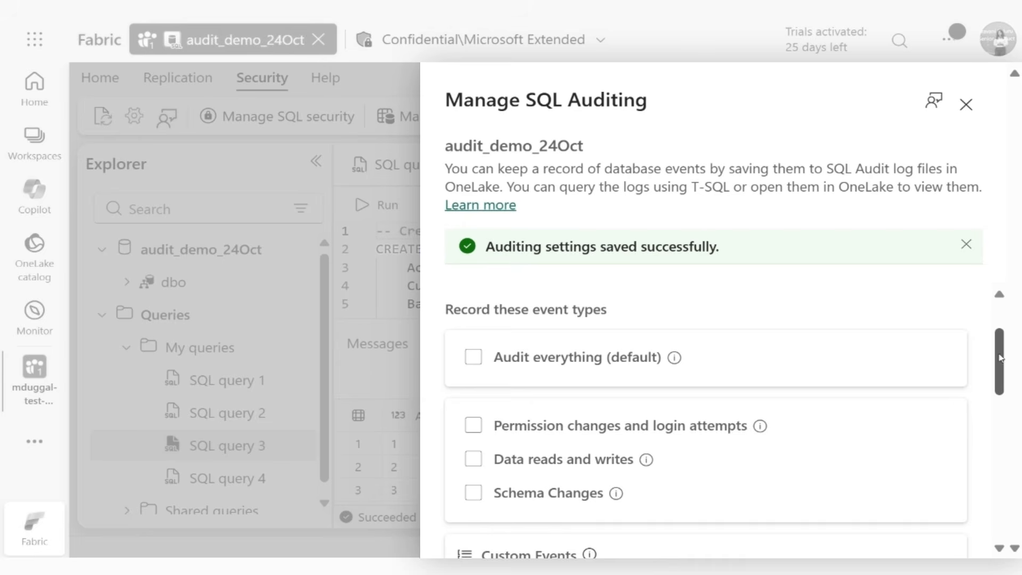
Step: Try selecting the custom events DATABASE_OBJECT_ACCESS_GROUP and DATABASE_OBJECT_CHANGE_GROUP, and clear that custom event selection
drag(1001, 355, 1002, 385)
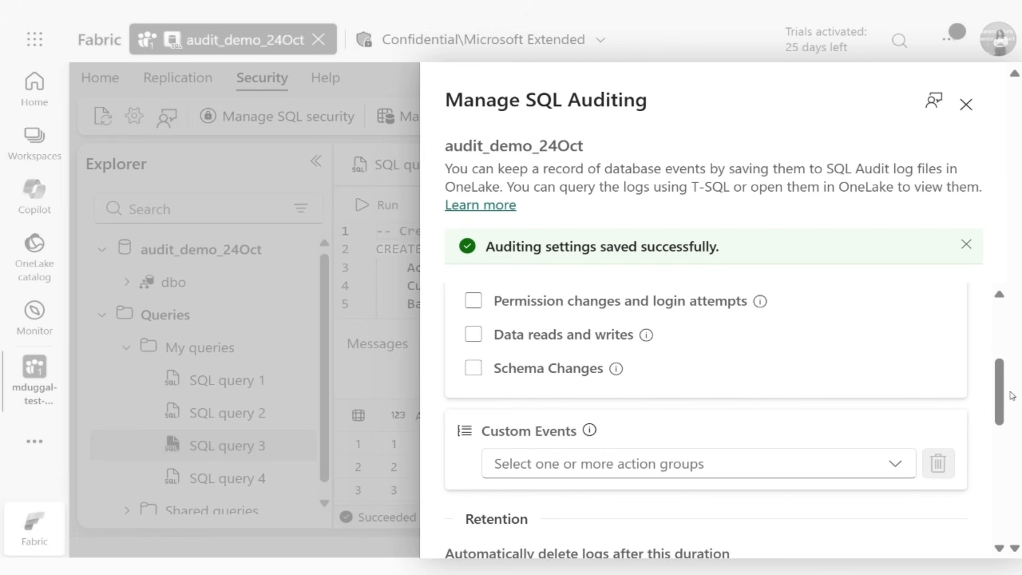
scroll(1002, 390, down, 3)
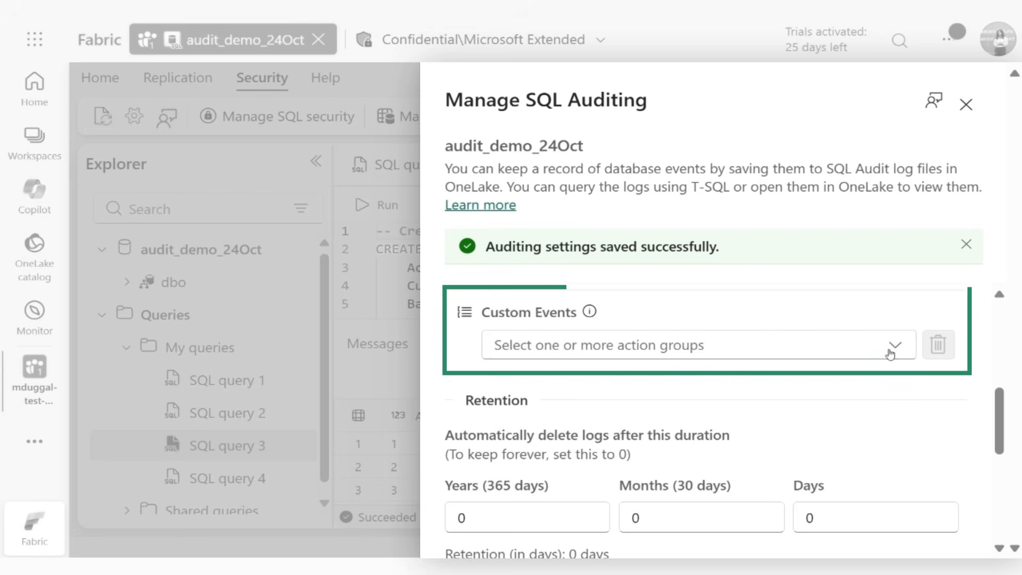
click(891, 349)
scroll(474, 484, down, 8)
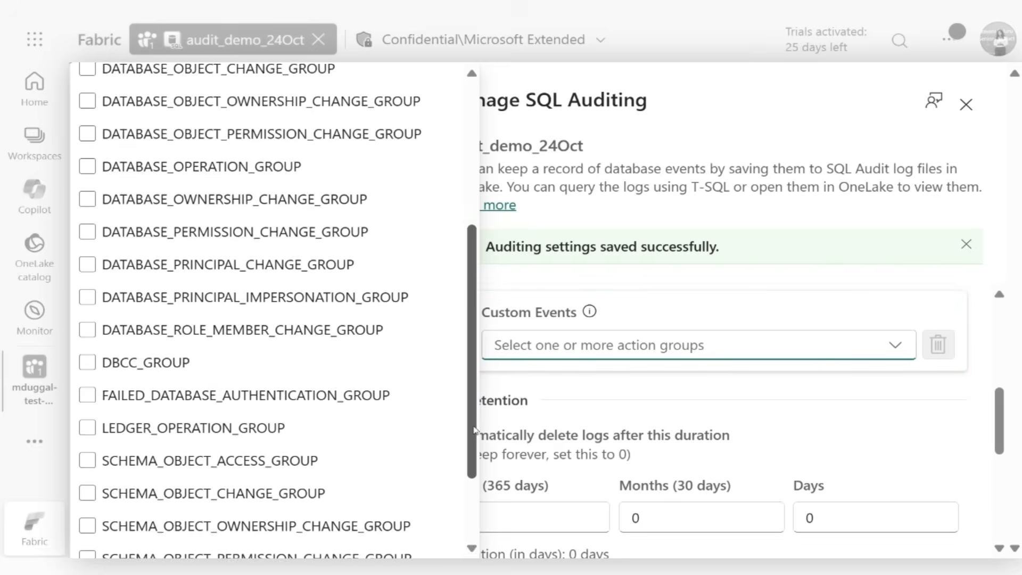
scroll(474, 484, up, 10)
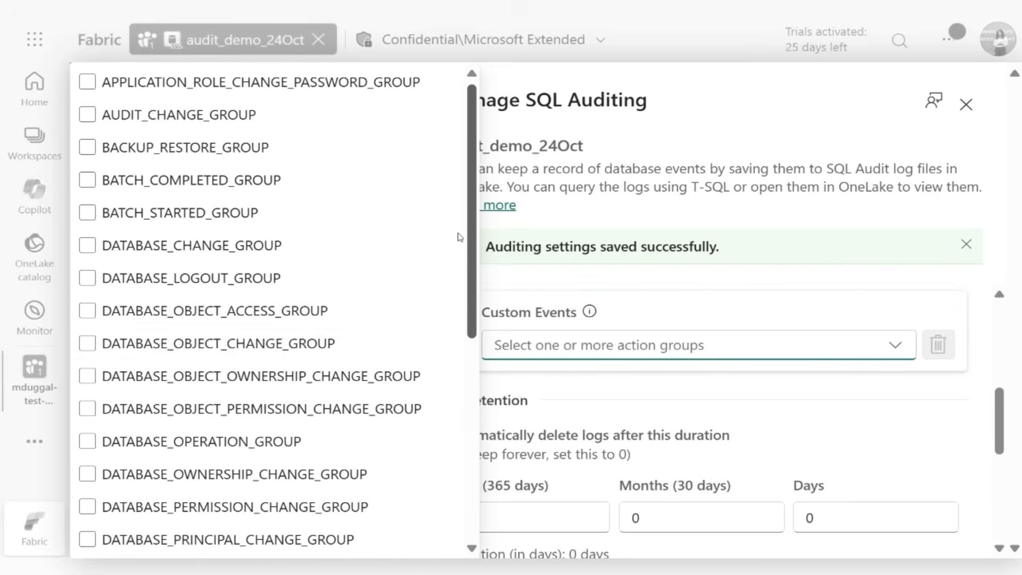
click(88, 310)
click(89, 344)
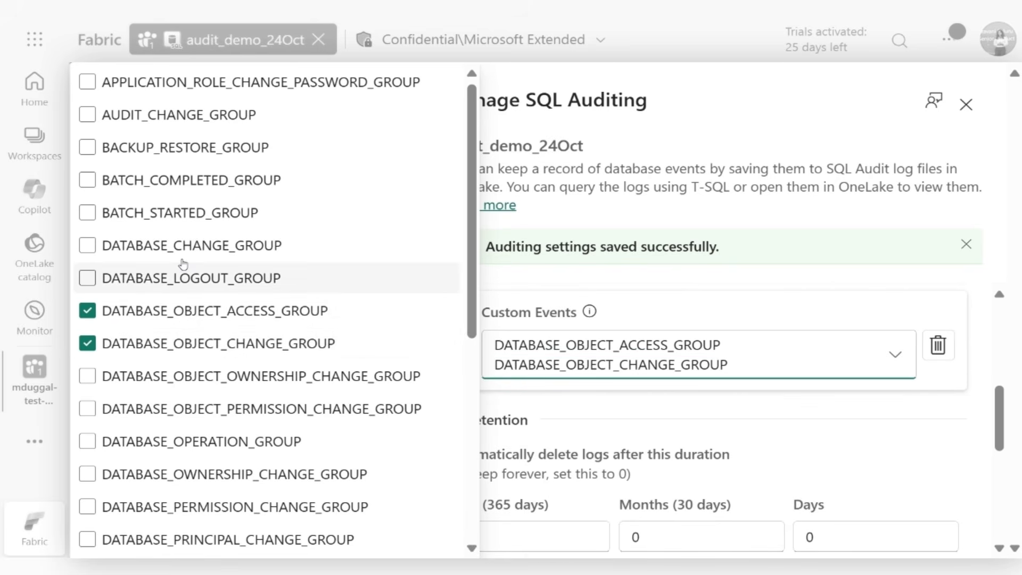
click(938, 409)
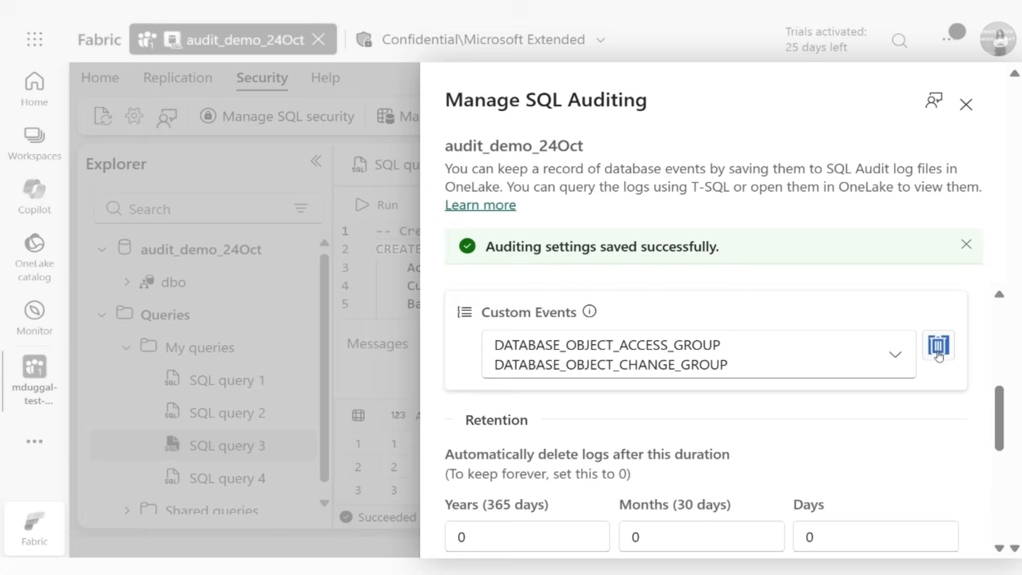
click(938, 345)
Step: Examine the optional Predicate Expression setting and its example filter in the advanced auditing options
mouse_move(1003, 438)
mouse_down()
mouse_move(1002, 485)
mouse_move(985, 492)
mouse_up()
click(564, 334)
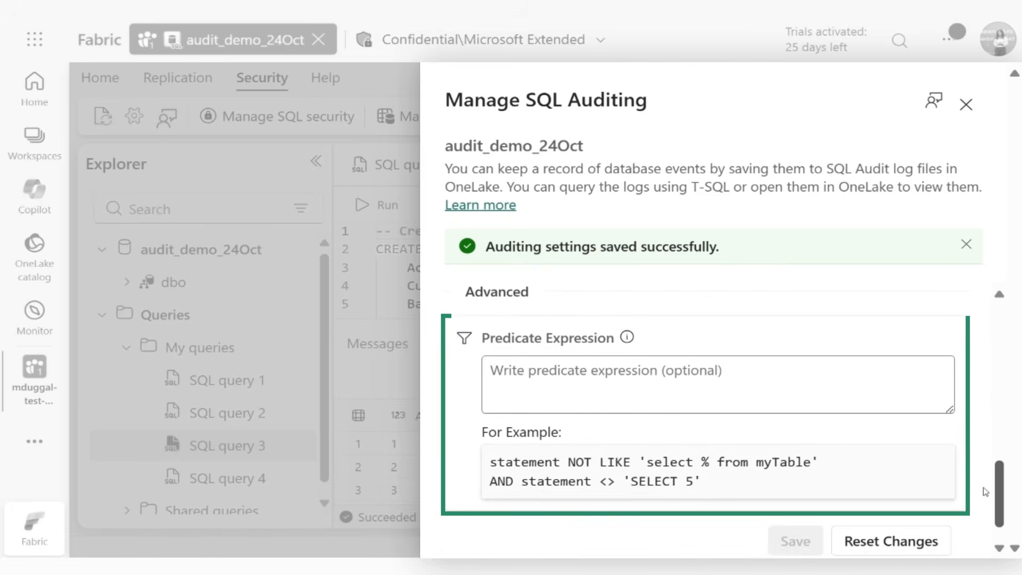
click(831, 377)
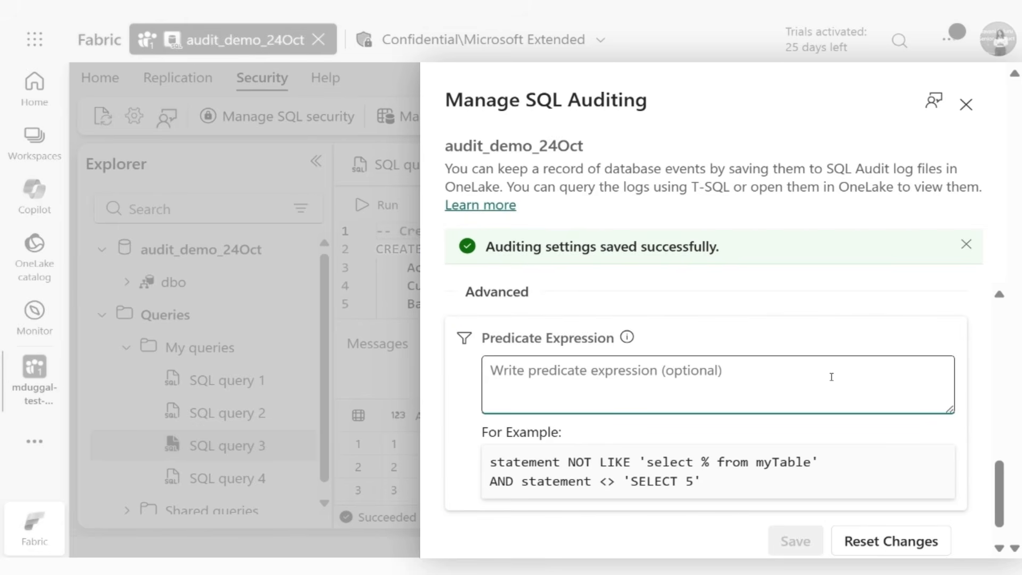
Step: Enable auditing of Data reads and writes and Schema Changes, save the auditing settings and close them
drag(999, 482, 994, 362)
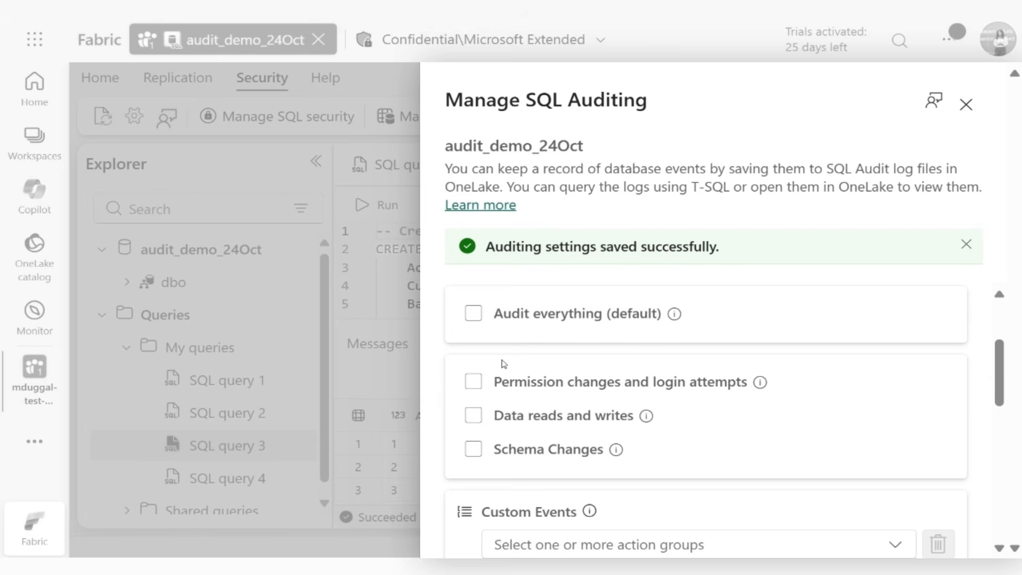
click(473, 416)
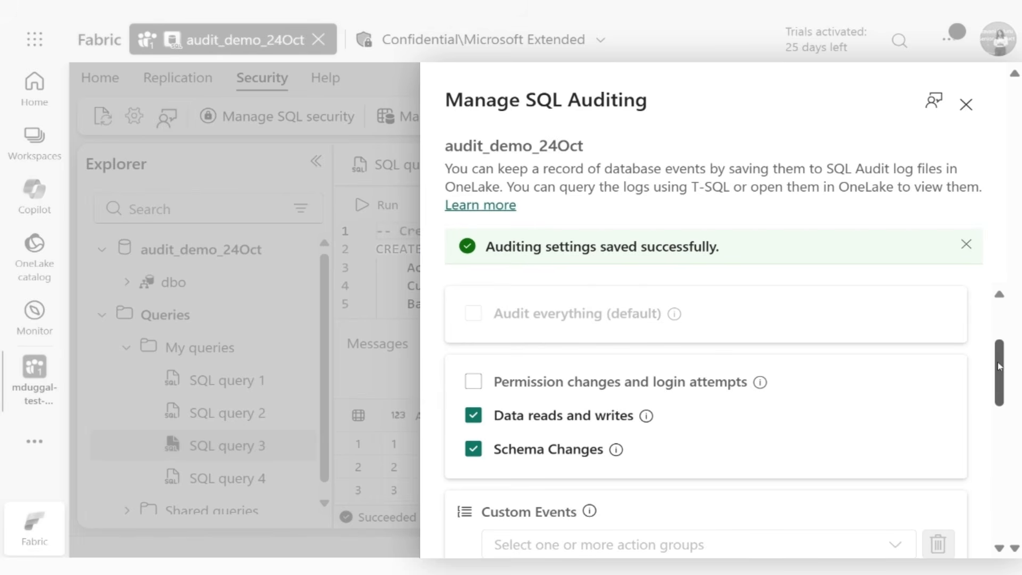
drag(999, 367, 992, 494)
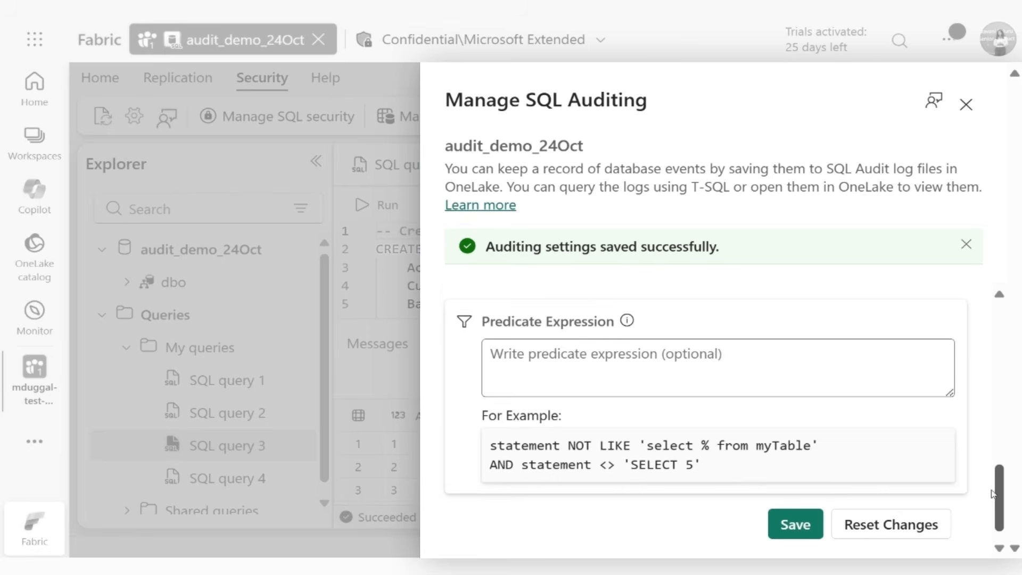
click(796, 499)
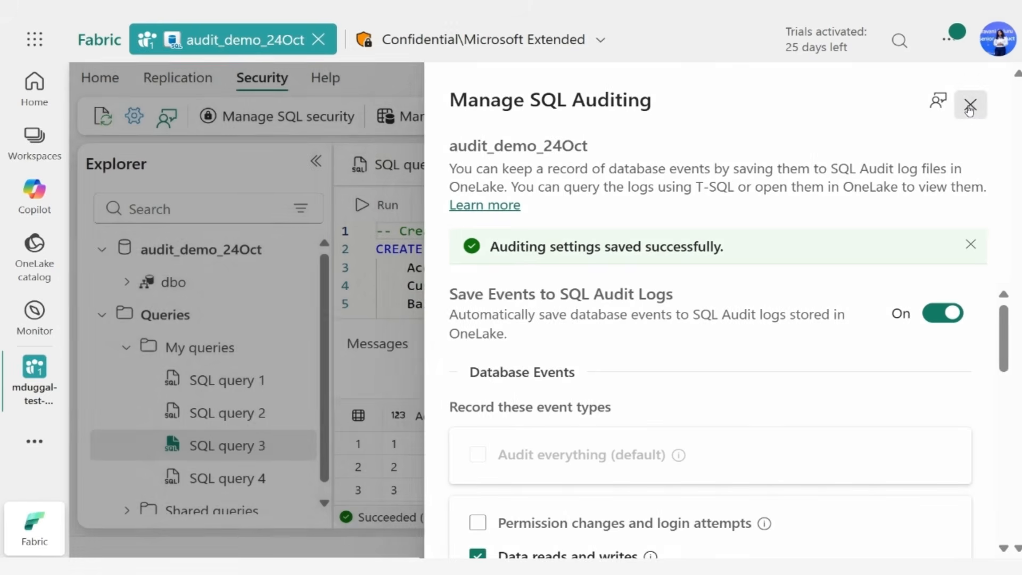
click(966, 106)
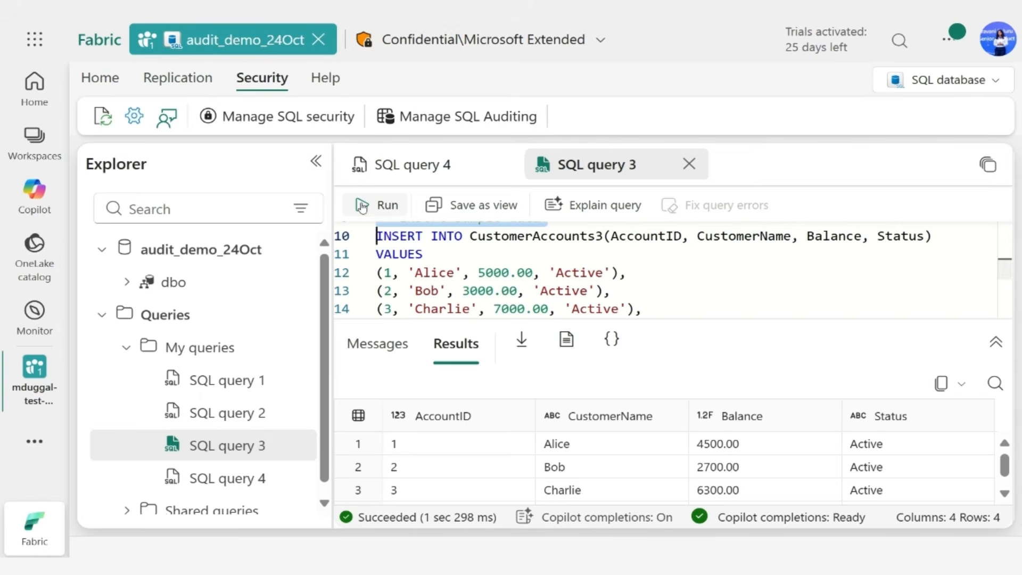
Step: In SQL query 3, run the statement creating the CustomerAccounts3 table, and run the INSERT statement that adds its sample rows
click(361, 206)
click(808, 280)
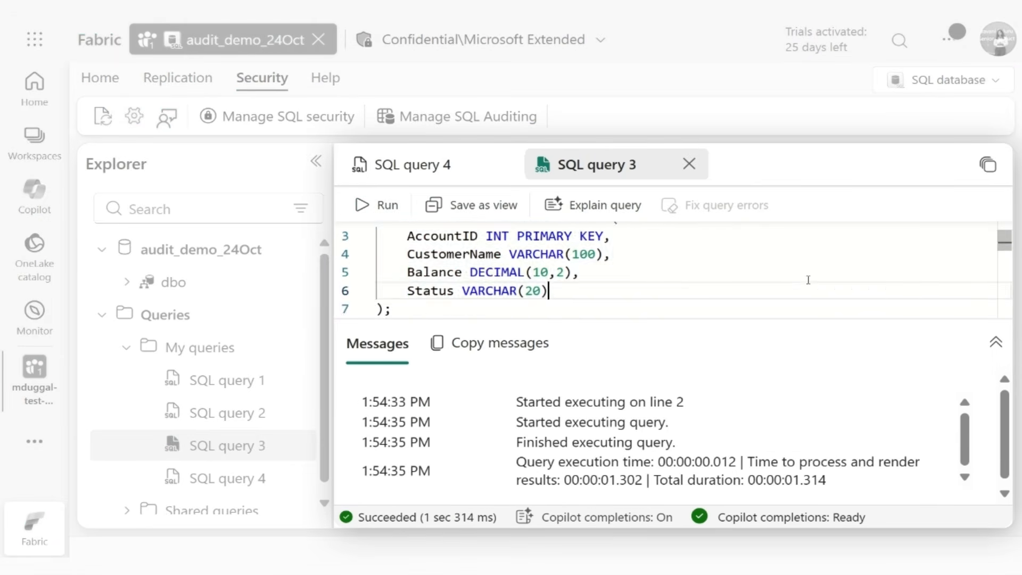
scroll(808, 280, down, 2)
drag(376, 290, 380, 204)
click(380, 205)
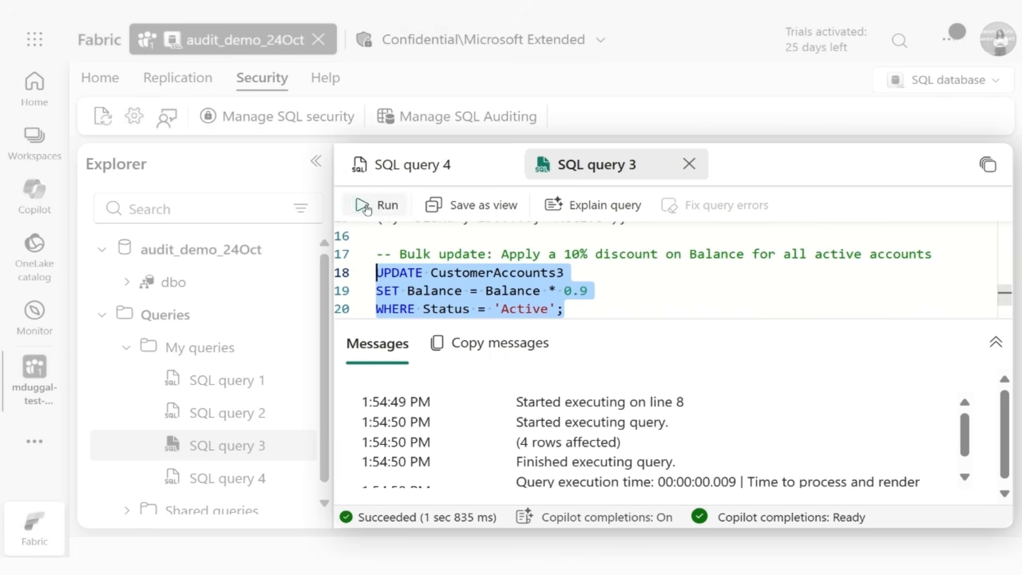
Step: Run the UPDATE that multiplies active CustomerAccounts3 balances by 0.9, and run the SELECT that verifies the update
click(362, 205)
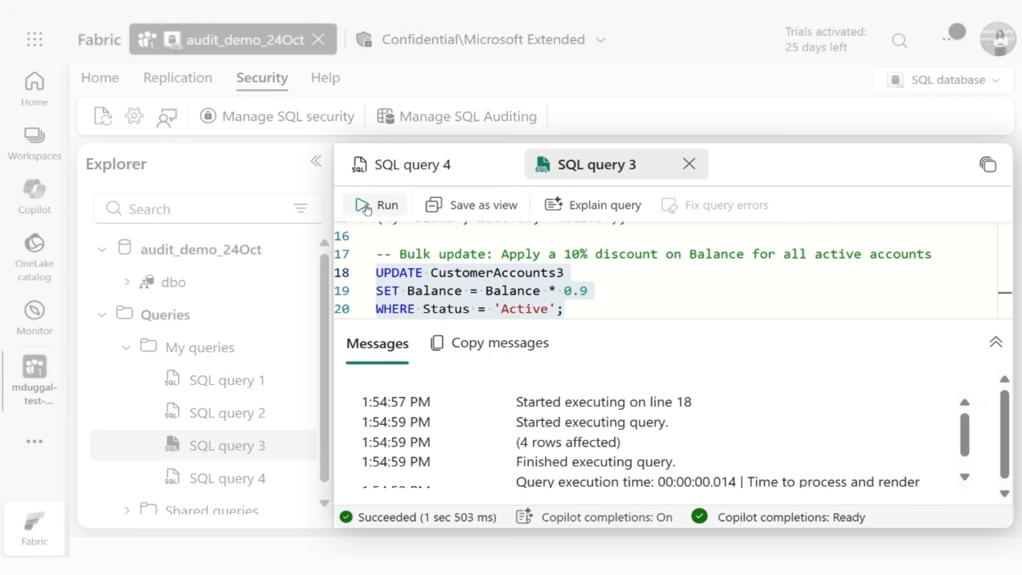
scroll(479, 266, down, 1)
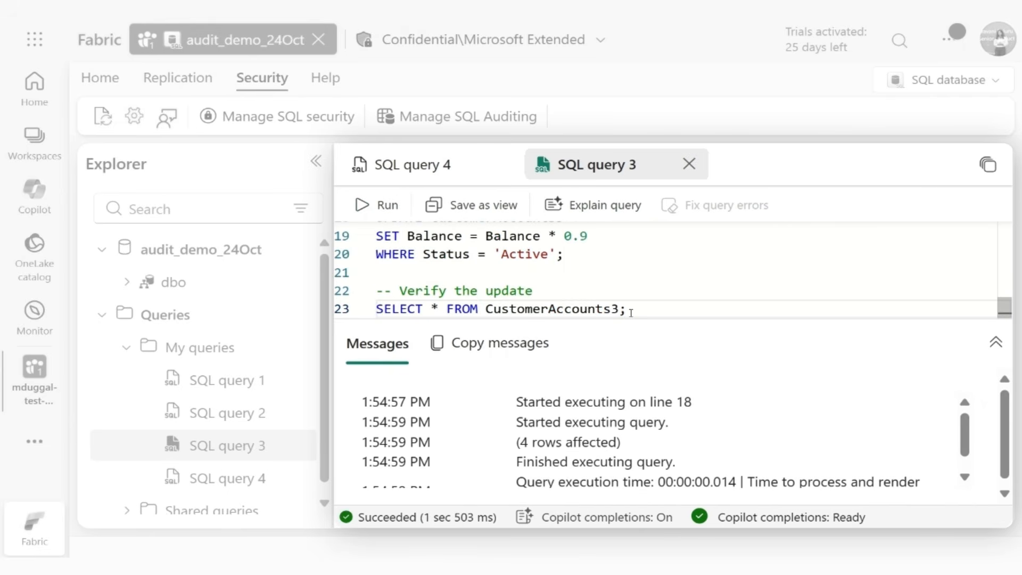
drag(626, 308, 375, 309)
click(373, 205)
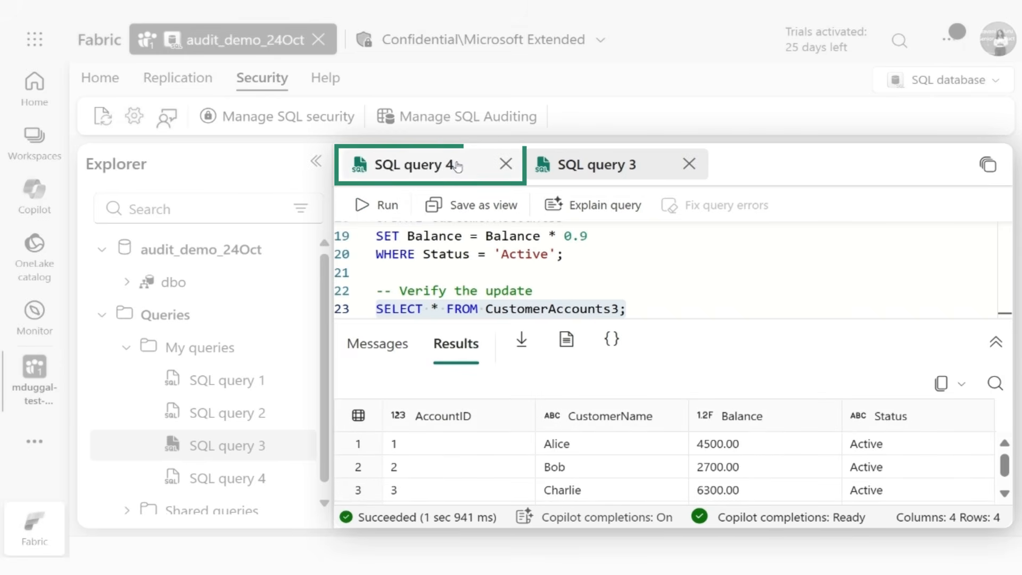
Step: Run the audit log query in SQL query 4, filtered on statements like '%CustomerAccounts3%', and review the returned audit records
click(597, 166)
click(415, 165)
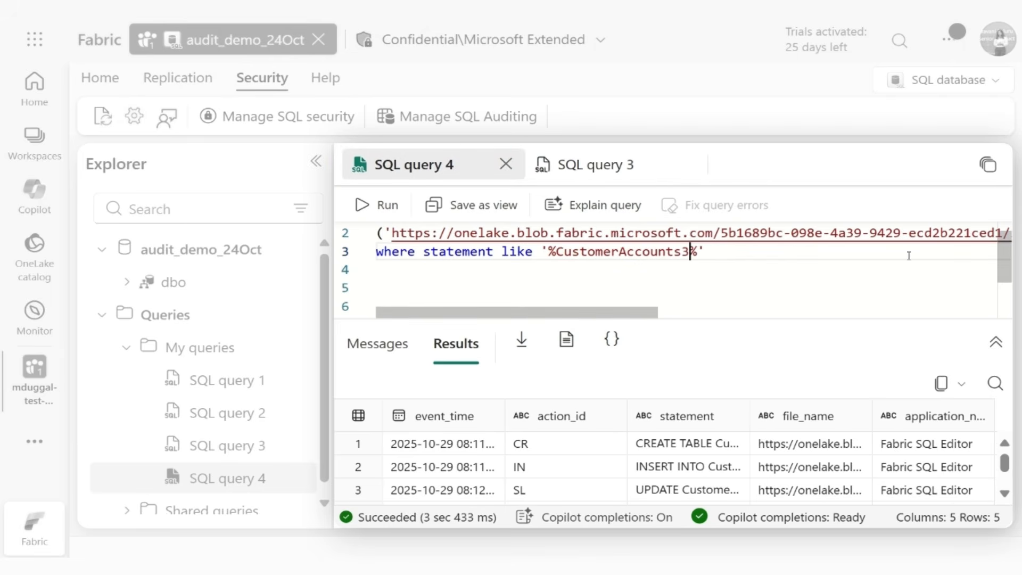
drag(1004, 261, 1004, 249)
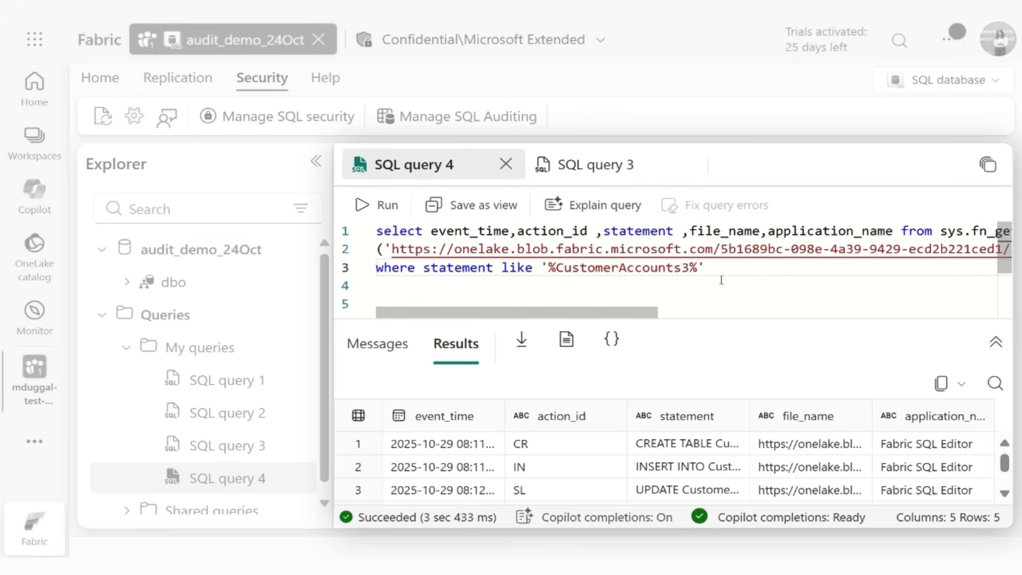
drag(727, 265, 358, 233)
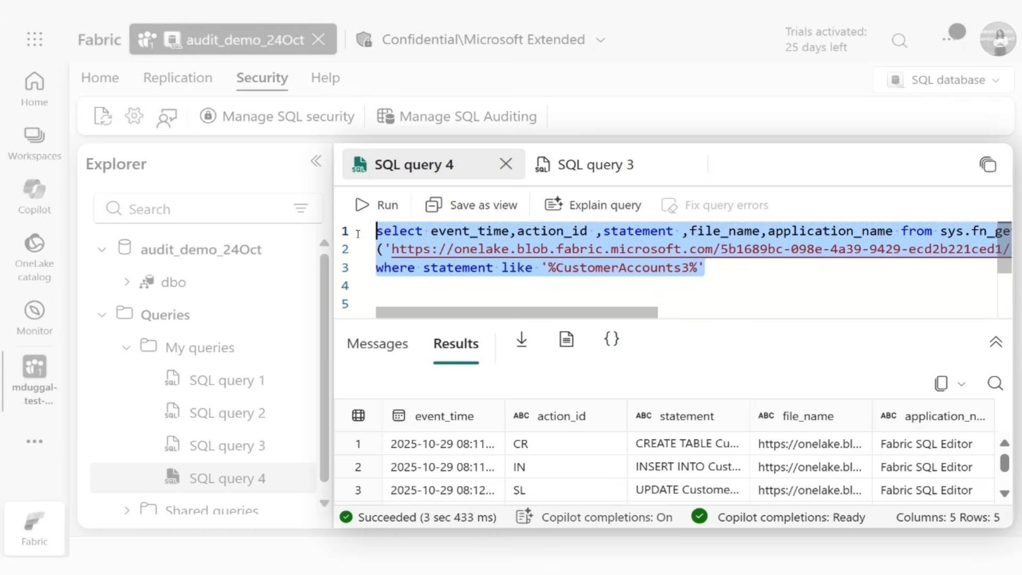
click(361, 208)
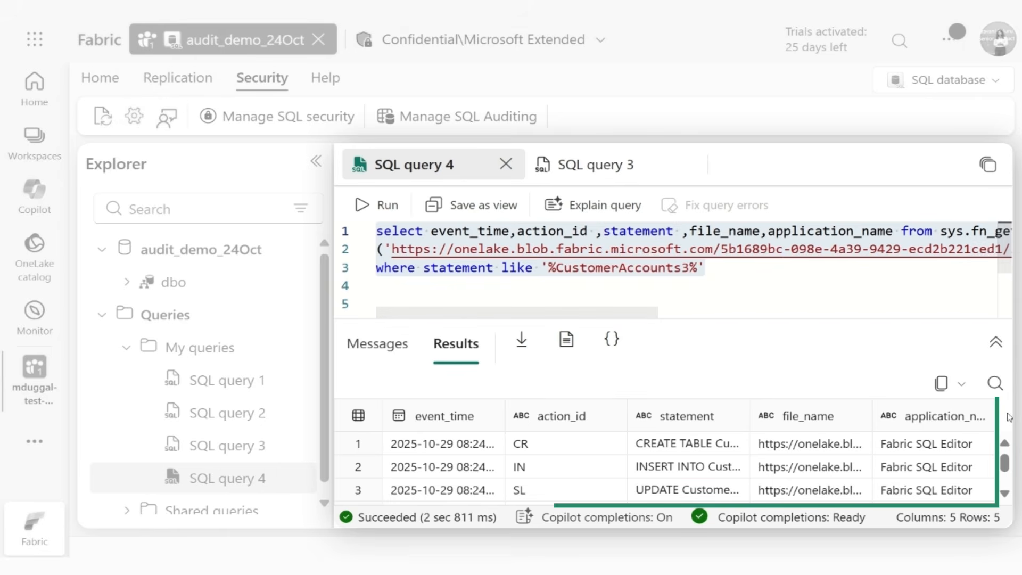
click(1005, 494)
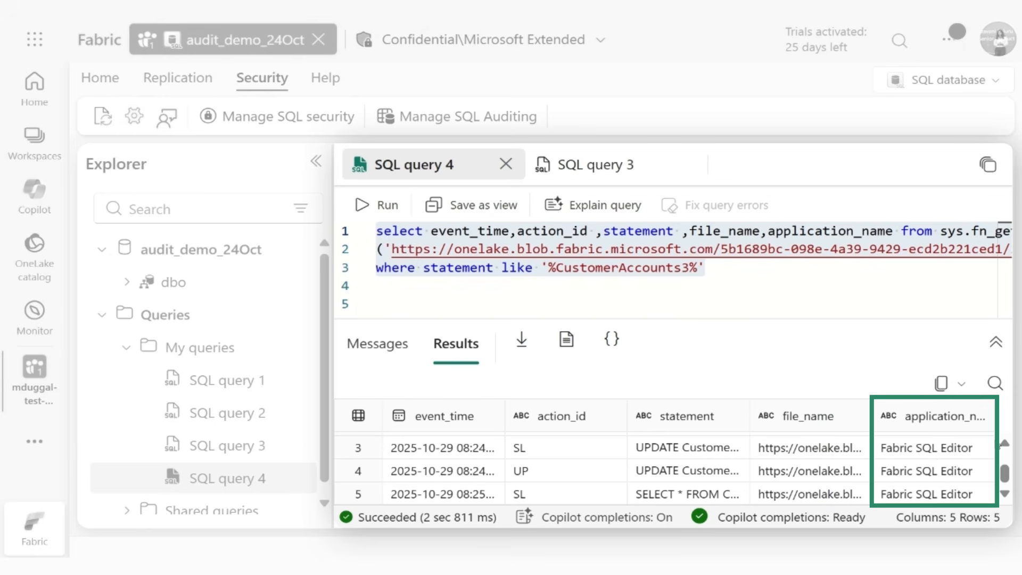
click(1005, 443)
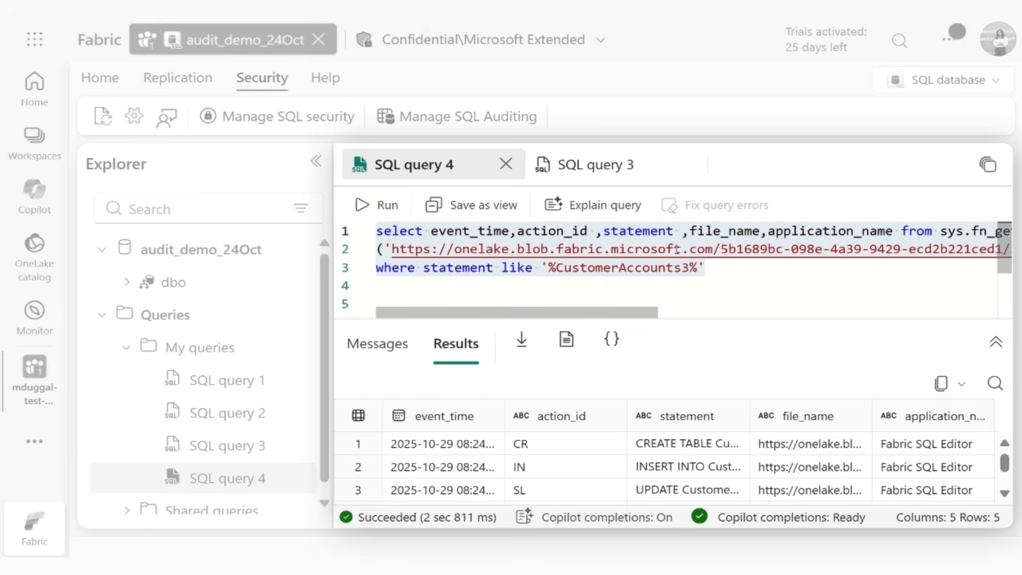
Step: Examine the OneLake audit file path in the query, including its ID segments and the Audit/sqldbauditlogs folder
drag(602, 314, 633, 315)
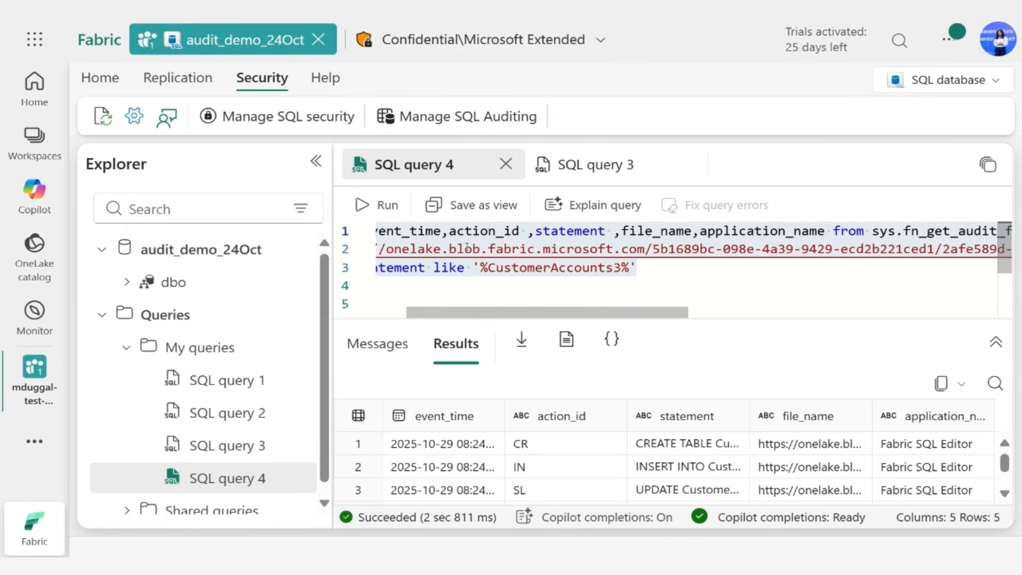
key(ctrl+a)
click(591, 248)
drag(655, 248, 810, 249)
scroll(780, 301, right, 5)
scroll(780, 301, right, 3)
drag(495, 249, 682, 249)
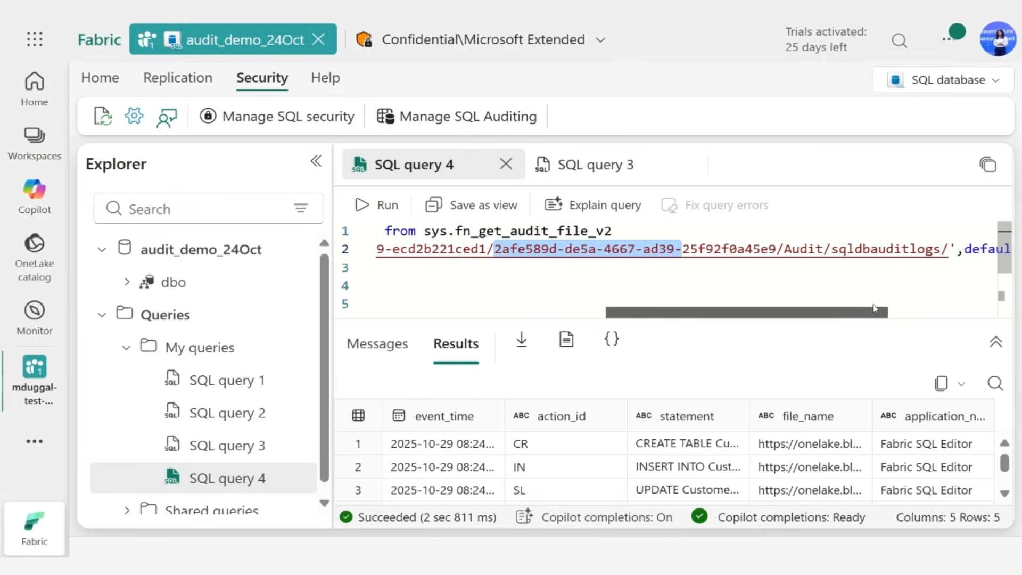
double_click(800, 250)
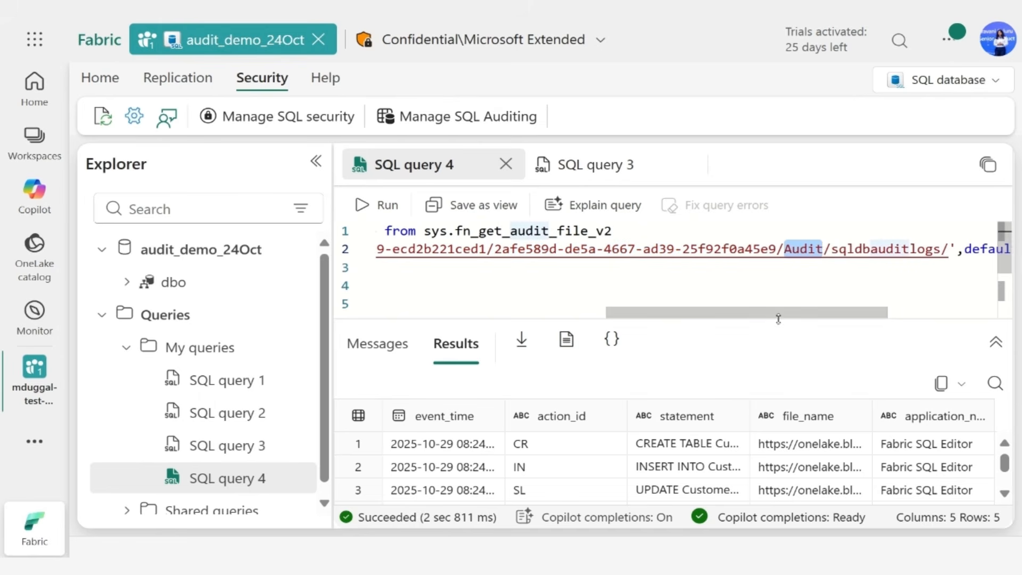
drag(784, 316, 554, 316)
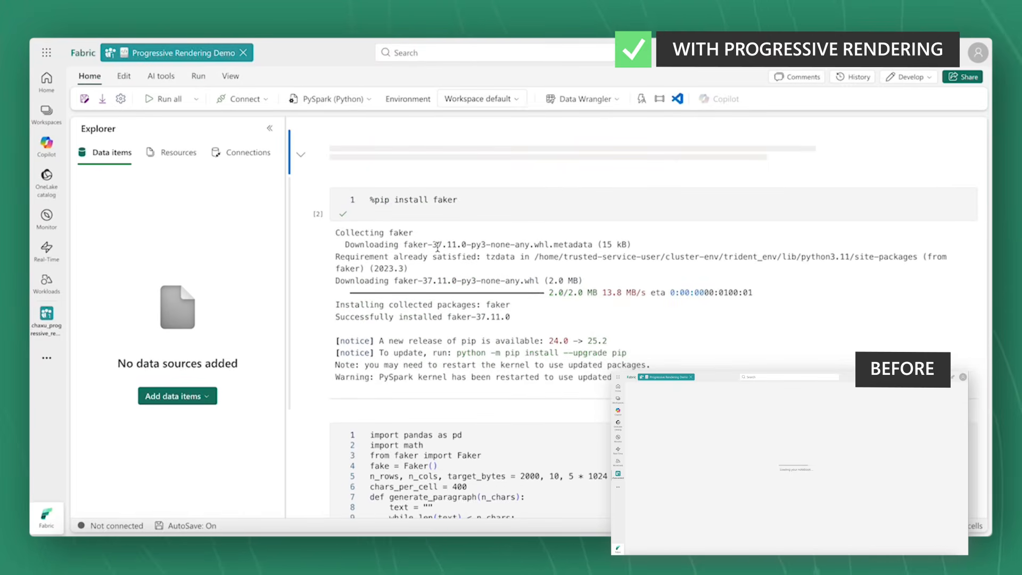
Step: Look through the code cells of the Progressive Rendering Demo notebook while it loads
scroll(438, 247, down, 10)
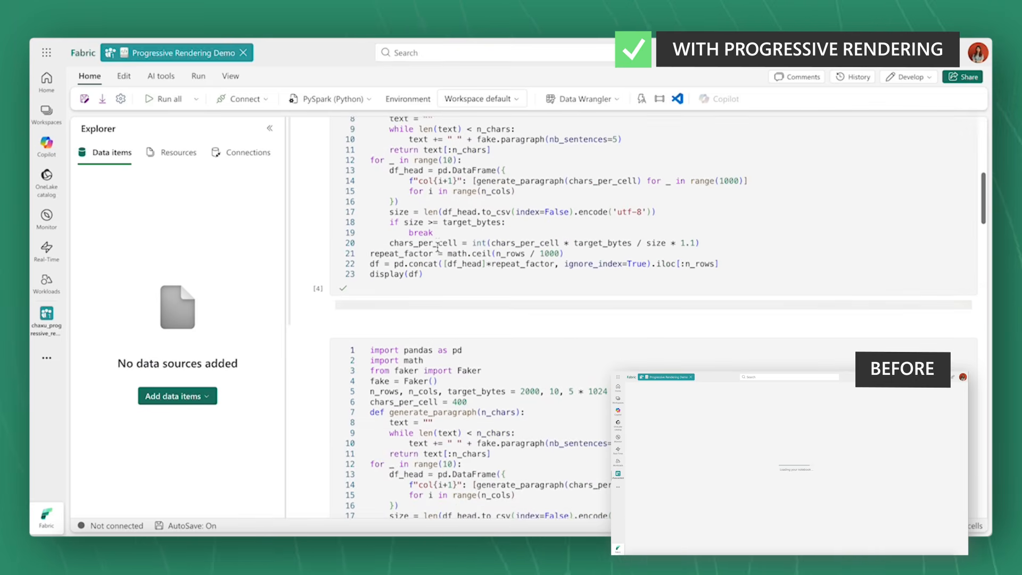
scroll(437, 246, down, 8)
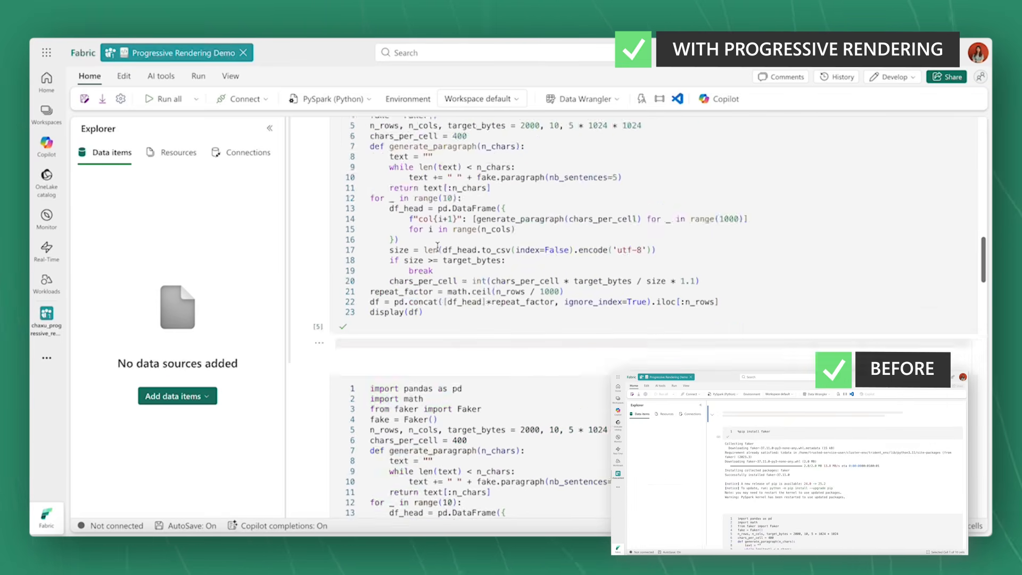
scroll(437, 247, down, 3)
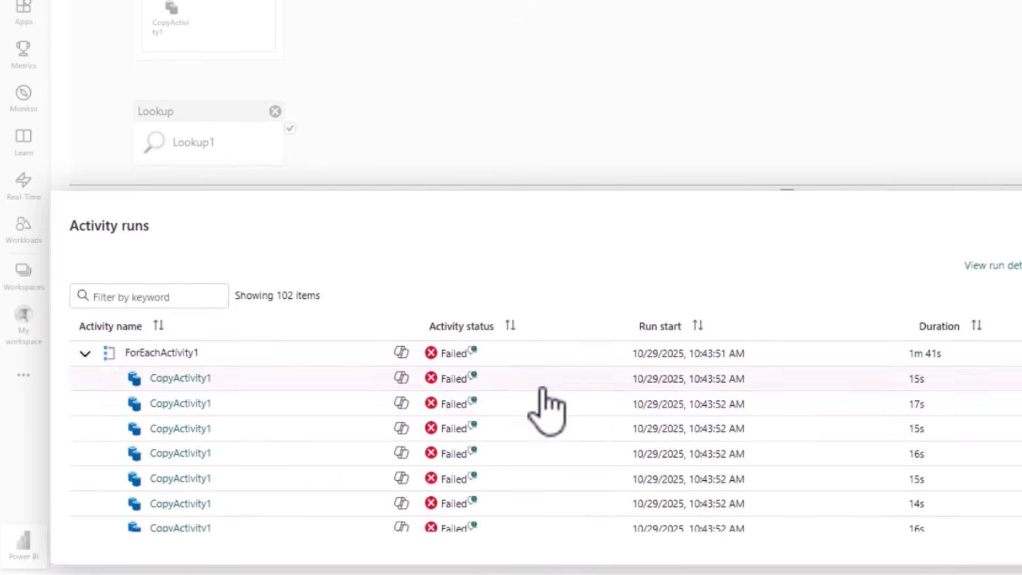
Step: Open the error details of the failed ForEachActivity1 run and read through to the error source
click(473, 351)
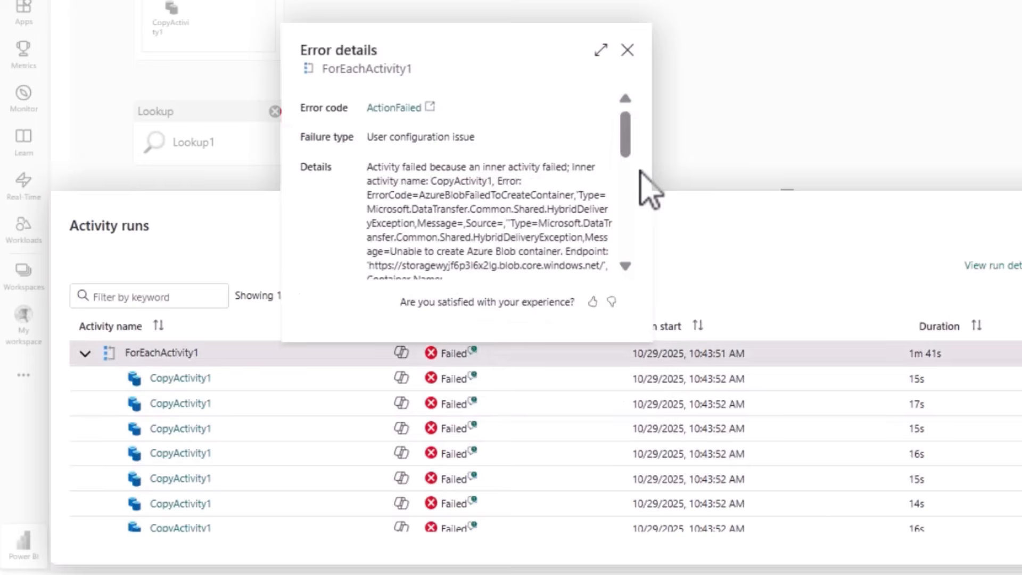
scroll(633, 164, down, 5)
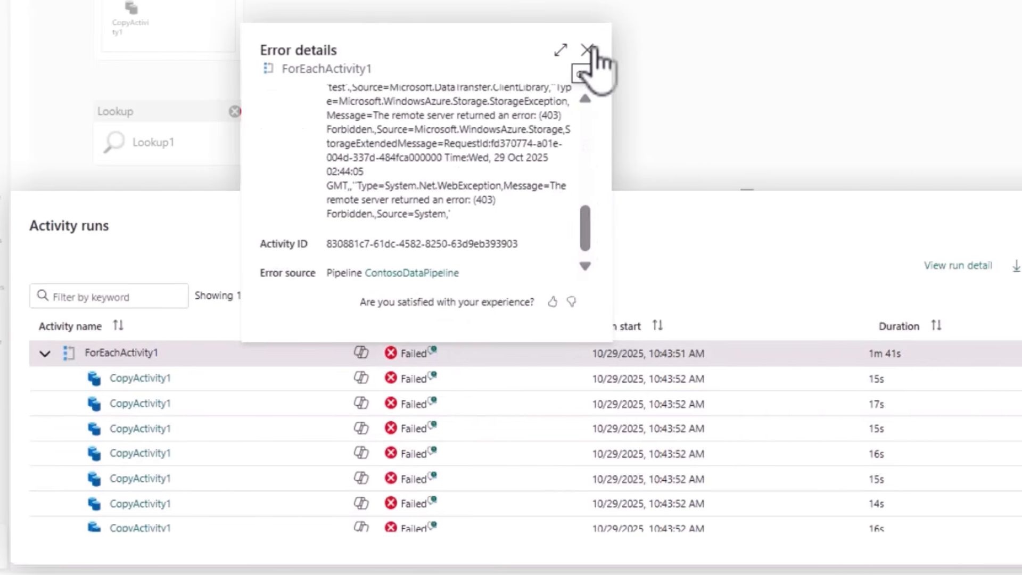
Step: Generate Copilot error insights for the failed ContosoDataPipeline run and read the issues summary, root causes and recommendations
click(627, 50)
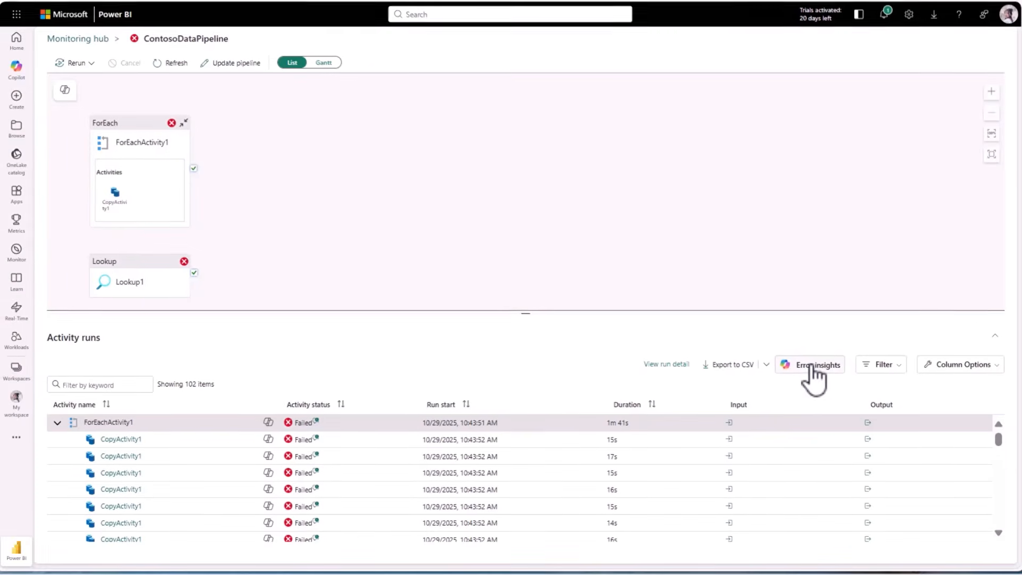
click(811, 367)
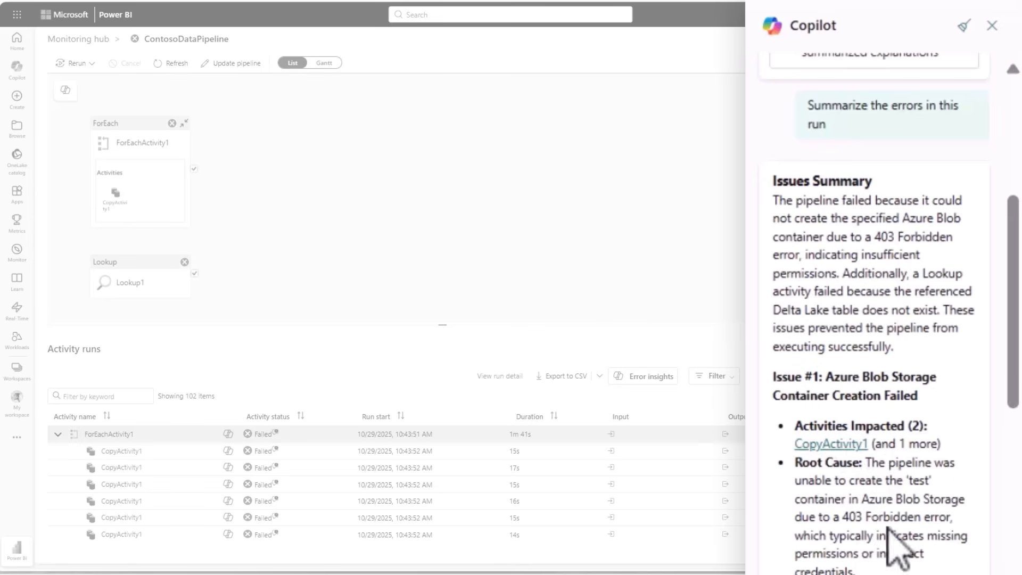
drag(1008, 385, 1007, 484)
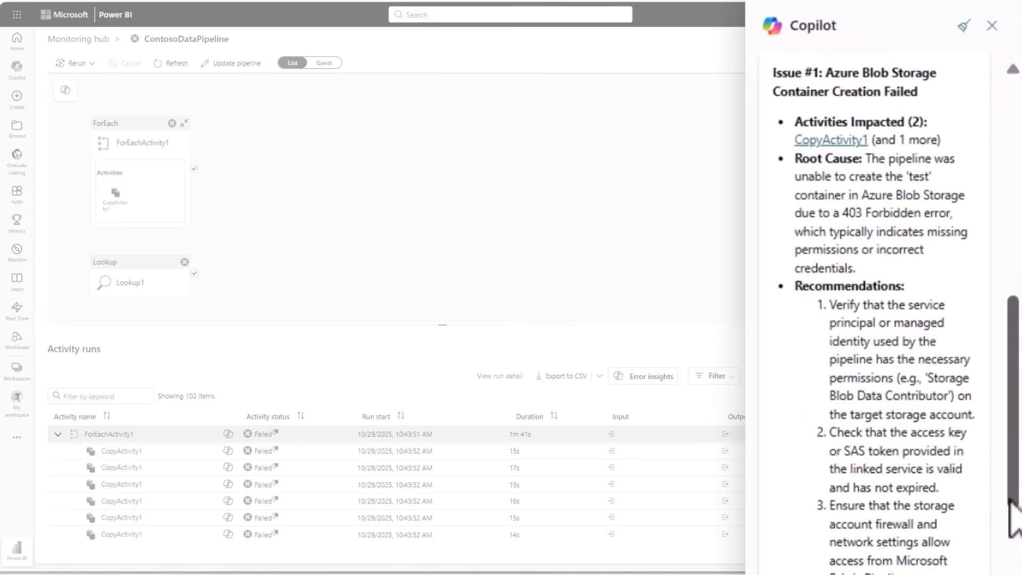
scroll(1011, 561, down, 4)
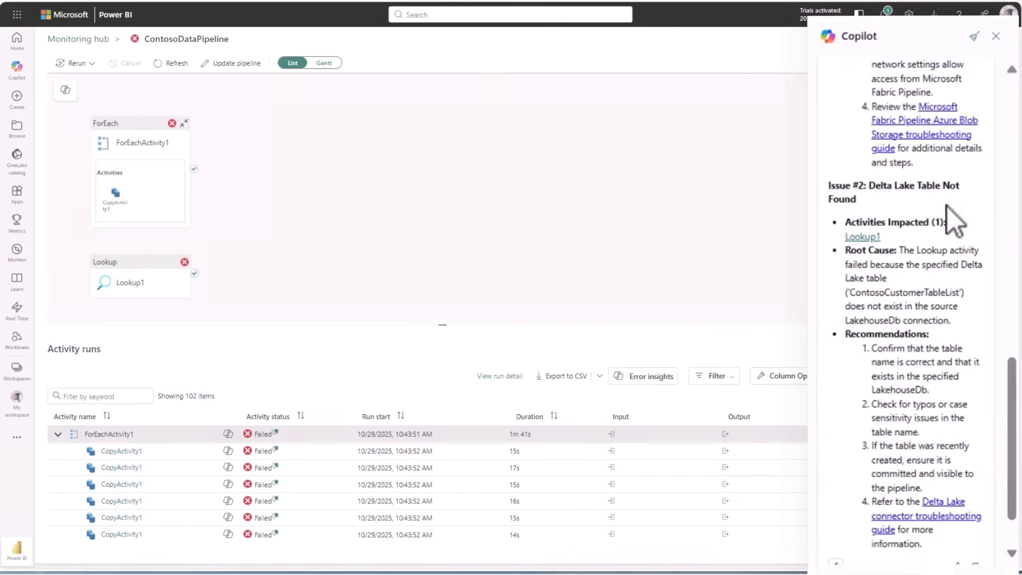
click(953, 126)
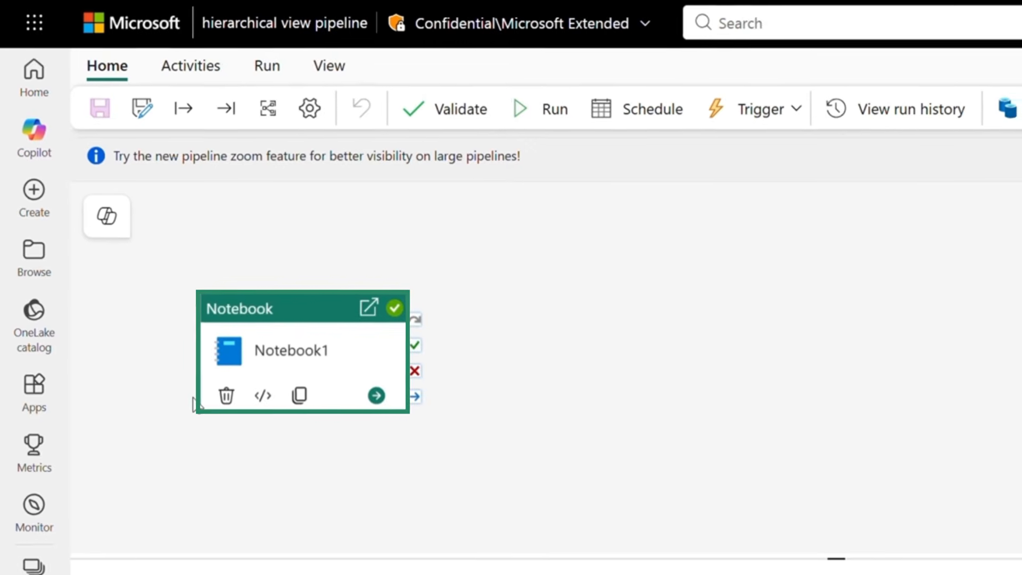
Step: Check the scheduled run settings of the hierarchical view pipeline and return to its canvas
click(22, 458)
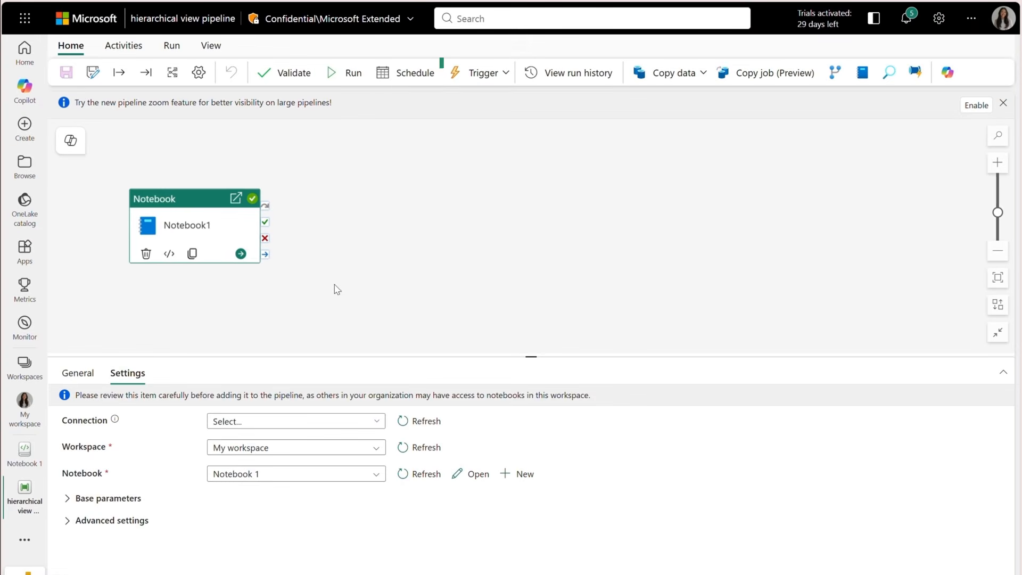
click(407, 73)
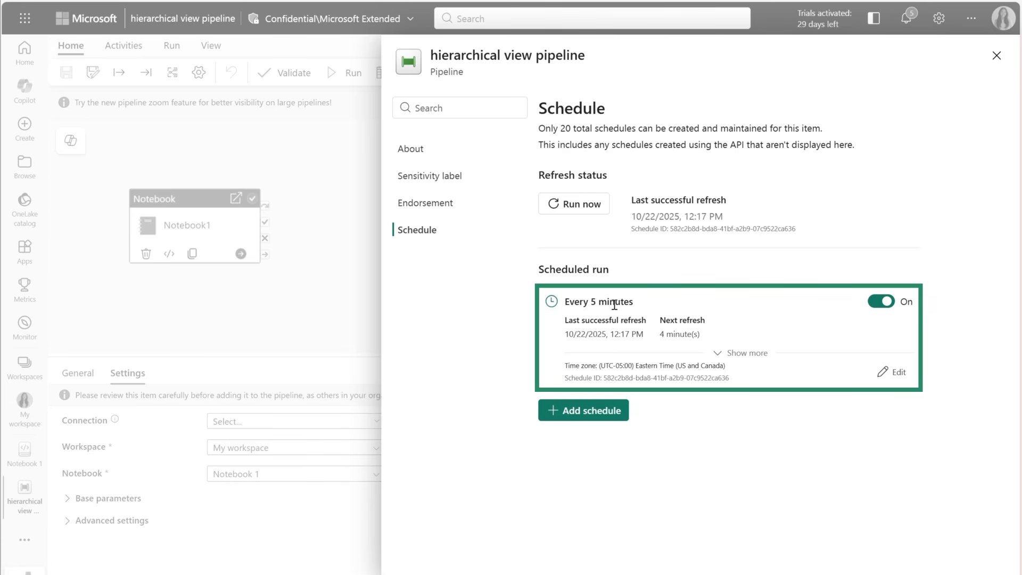
click(341, 227)
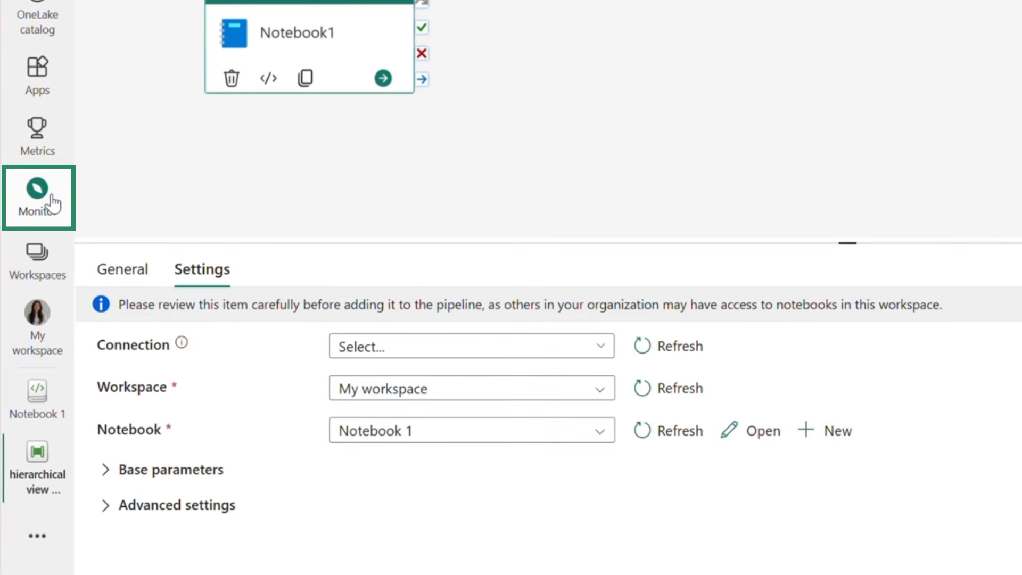
Step: Add the Upstream run and Downstream runs columns to the Monitor activity list
click(52, 197)
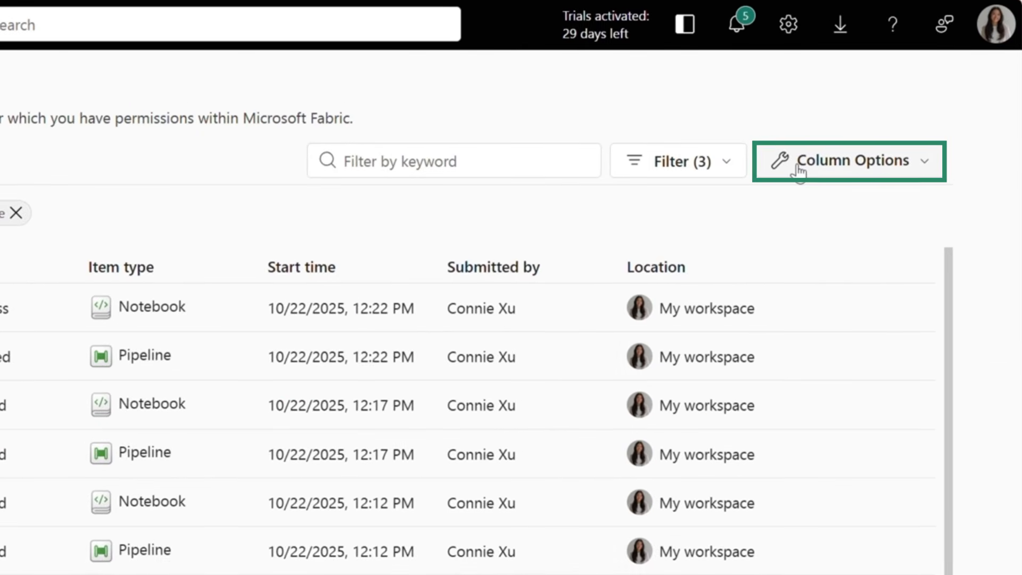
click(798, 169)
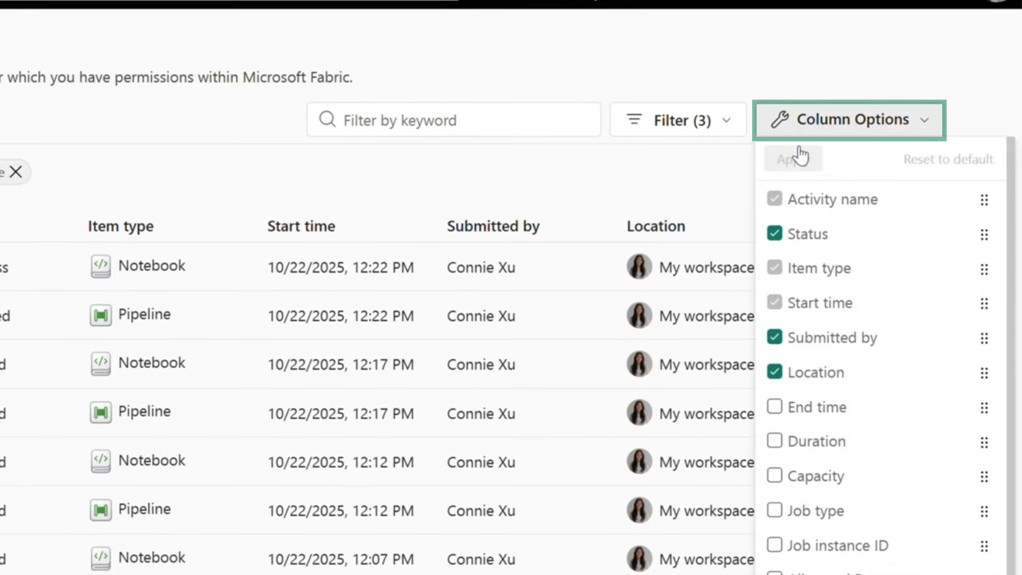
click(810, 451)
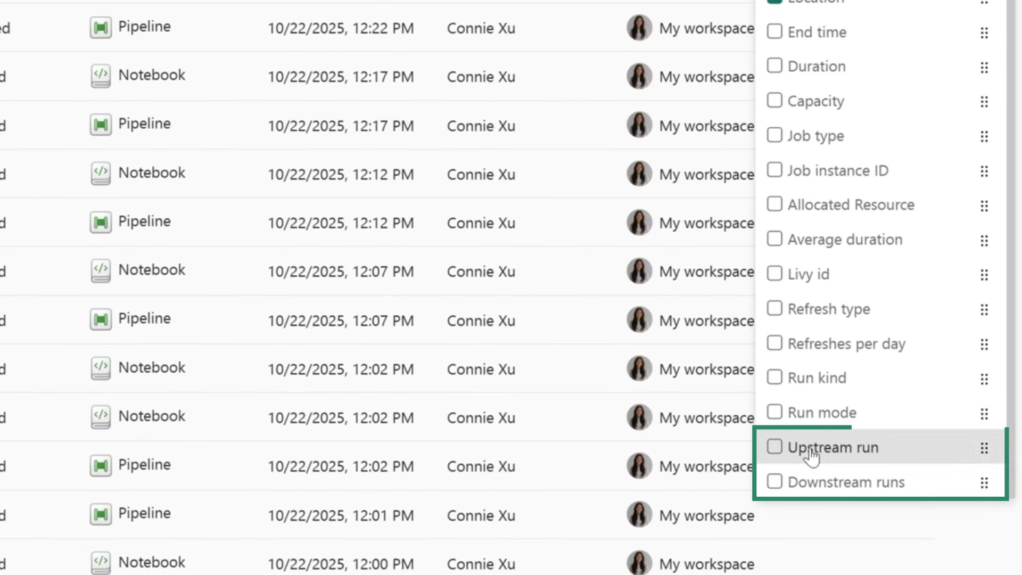
click(806, 483)
scroll(845, 228, up, 5)
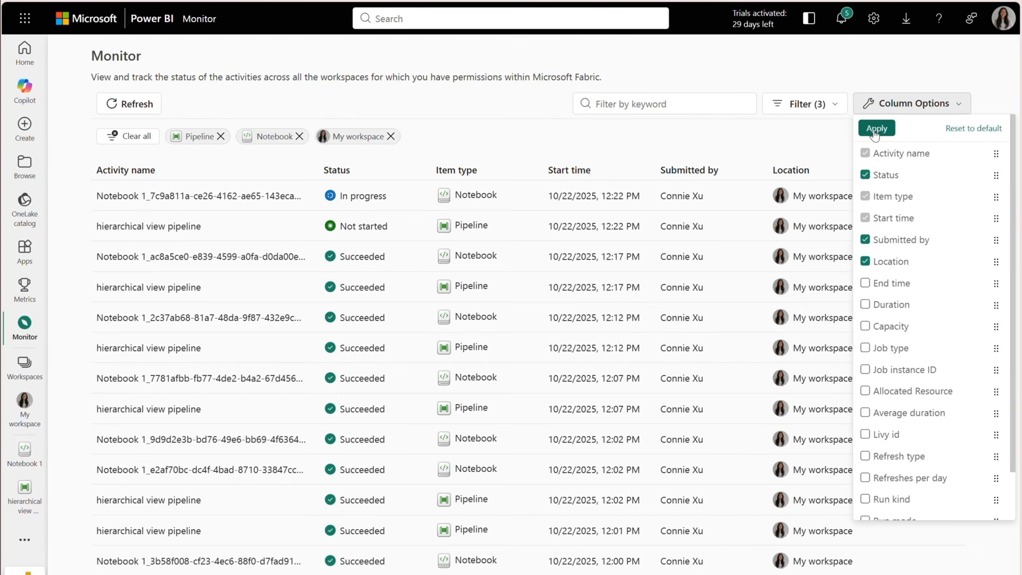
click(876, 129)
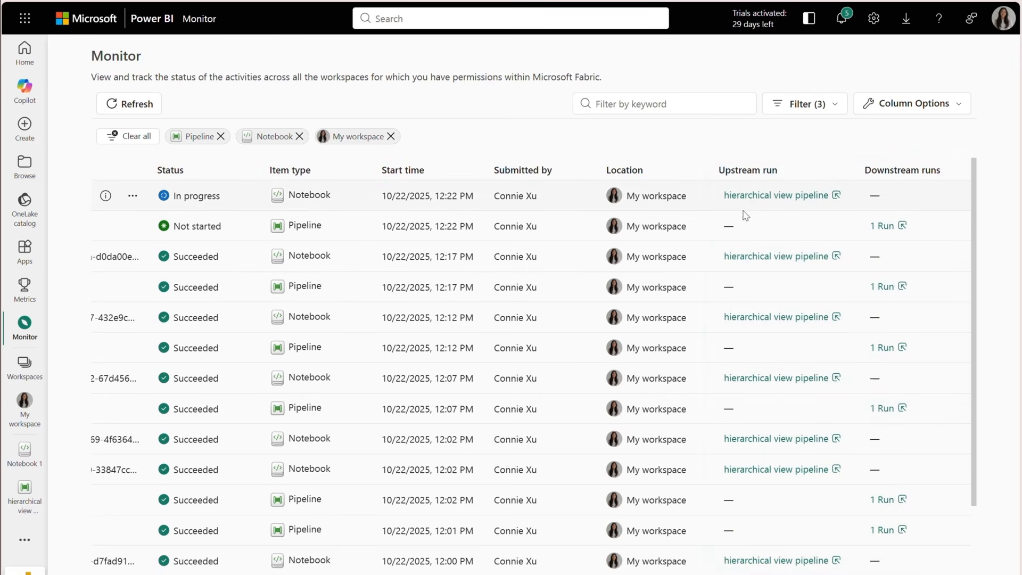
Step: View the upstream pipeline run of the succeeded 12:17 PM notebook run and return to the main Monitor view
scroll(745, 215, left, 1)
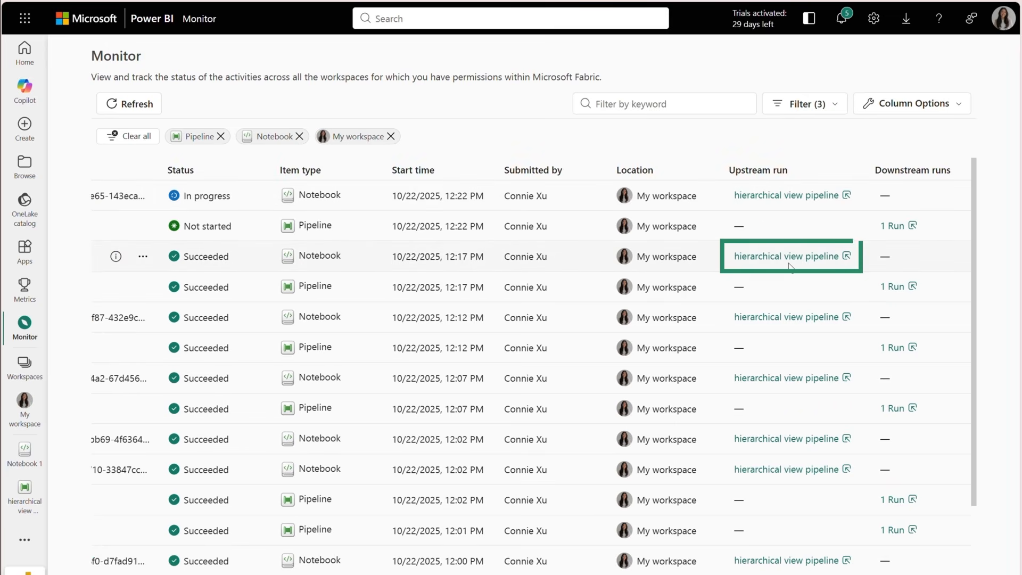
click(790, 260)
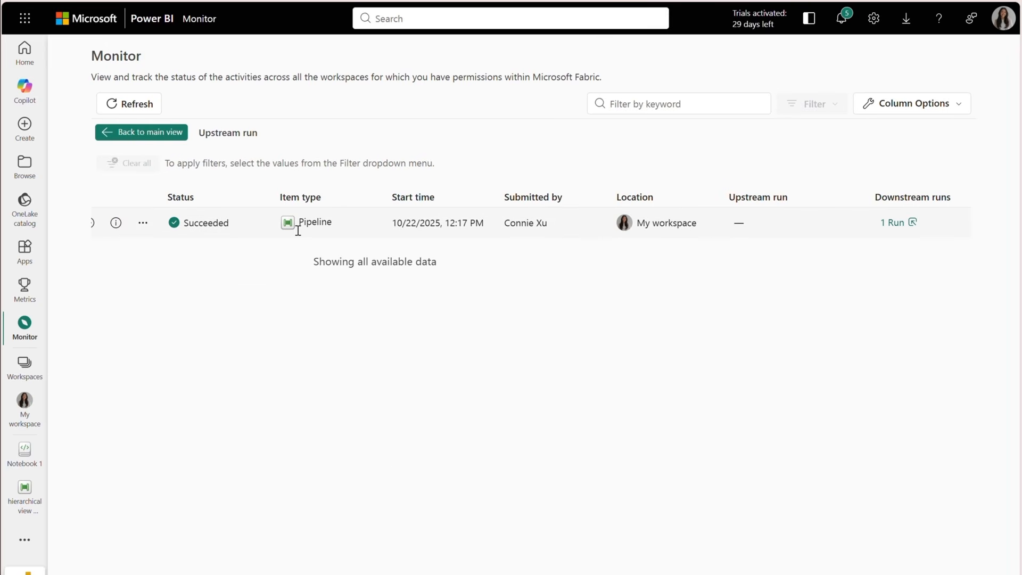
scroll(298, 230, left, 5)
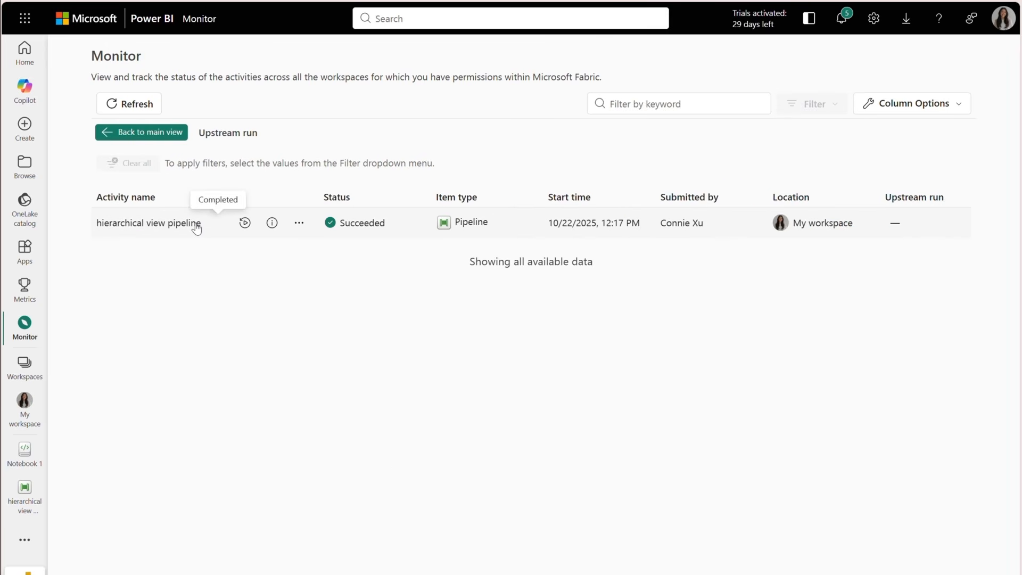
click(150, 133)
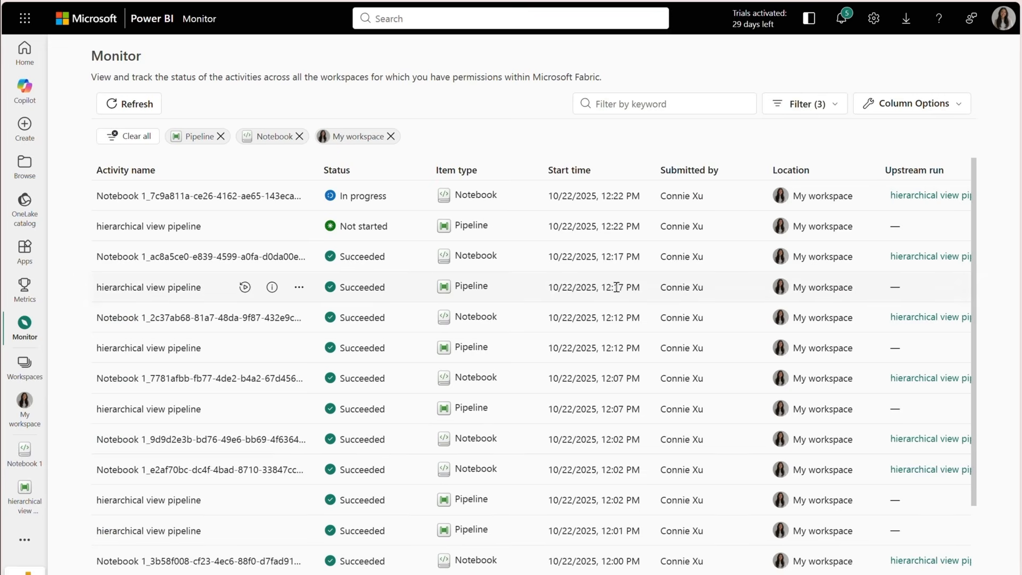
Step: View the downstream run of the 12:17 PM hierarchical view pipeline run and return to the main Monitor view
scroll(620, 287, right, 5)
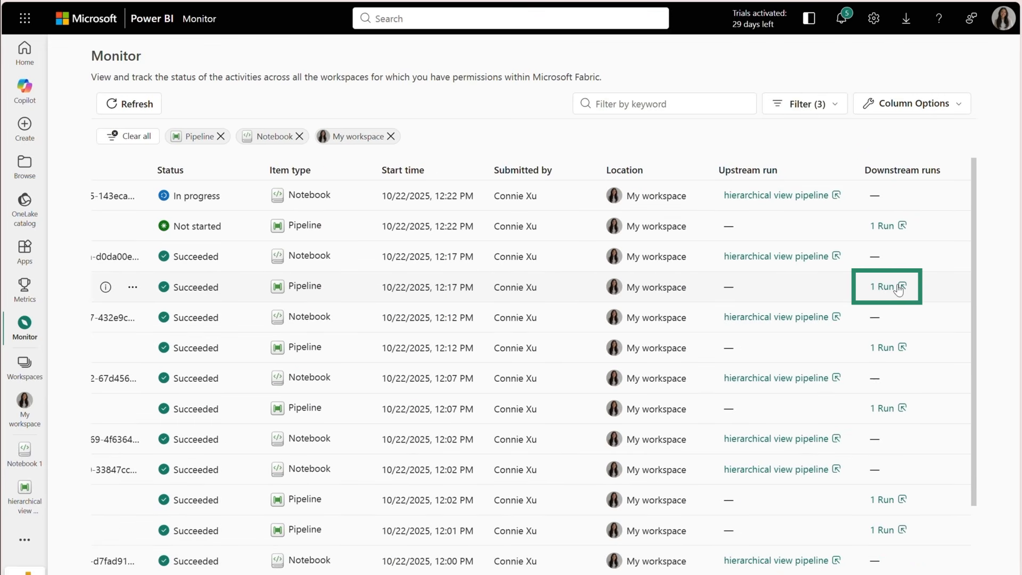
click(899, 289)
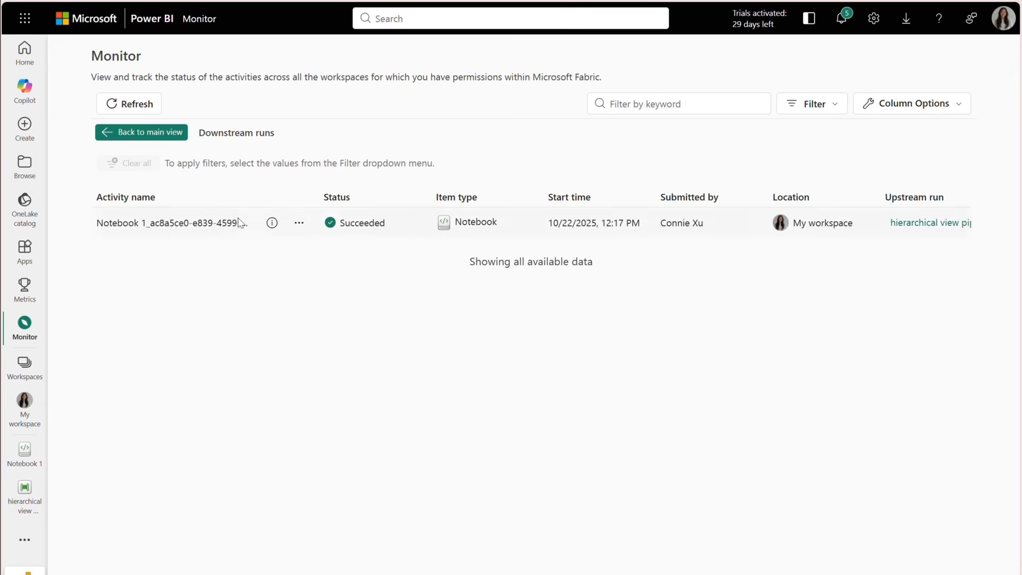
click(174, 132)
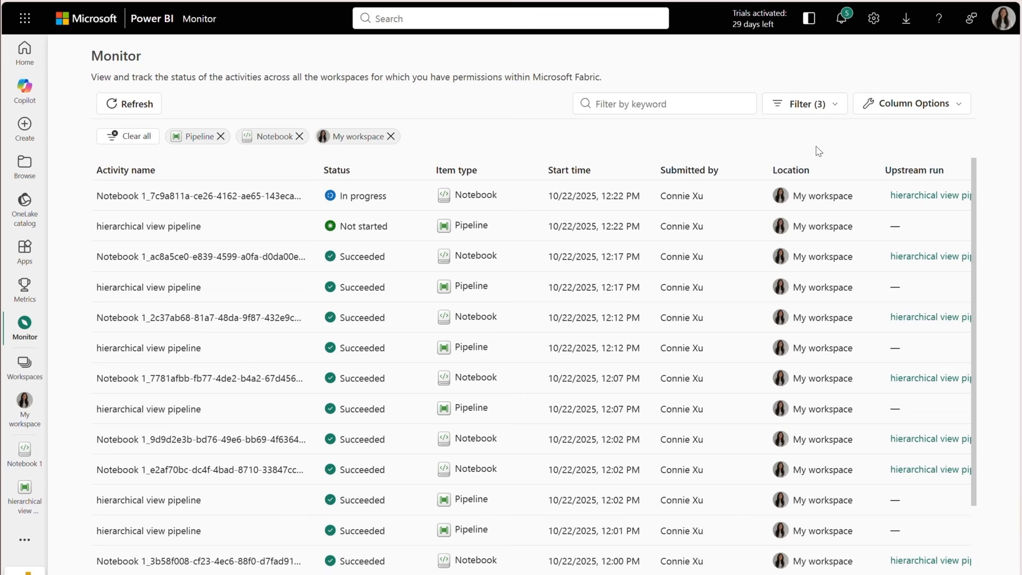
scroll(804, 300, right, 3)
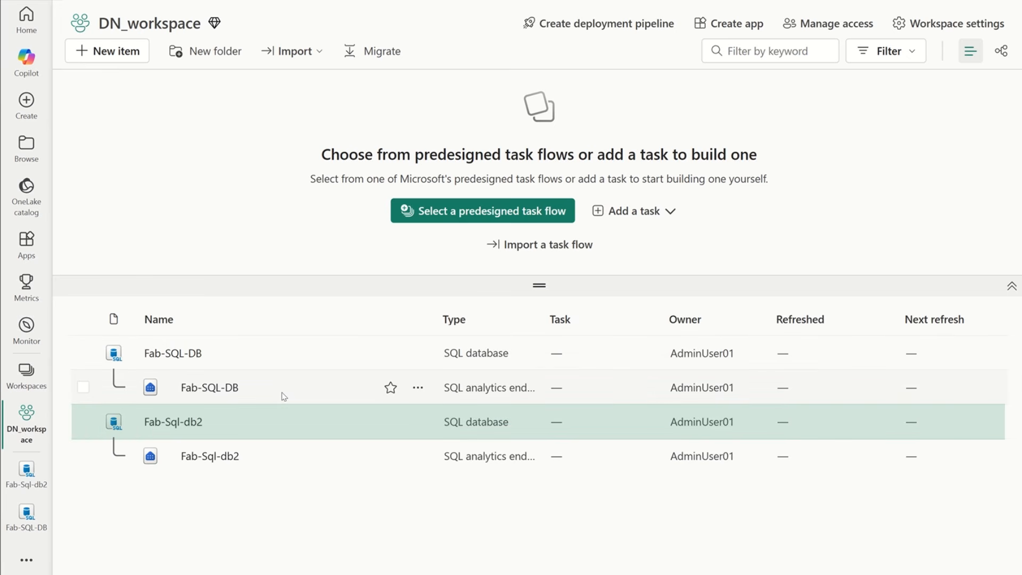
Step: Set the backup retention period of the Fab-Sql-db2 database to 30 days and save the policy
click(181, 429)
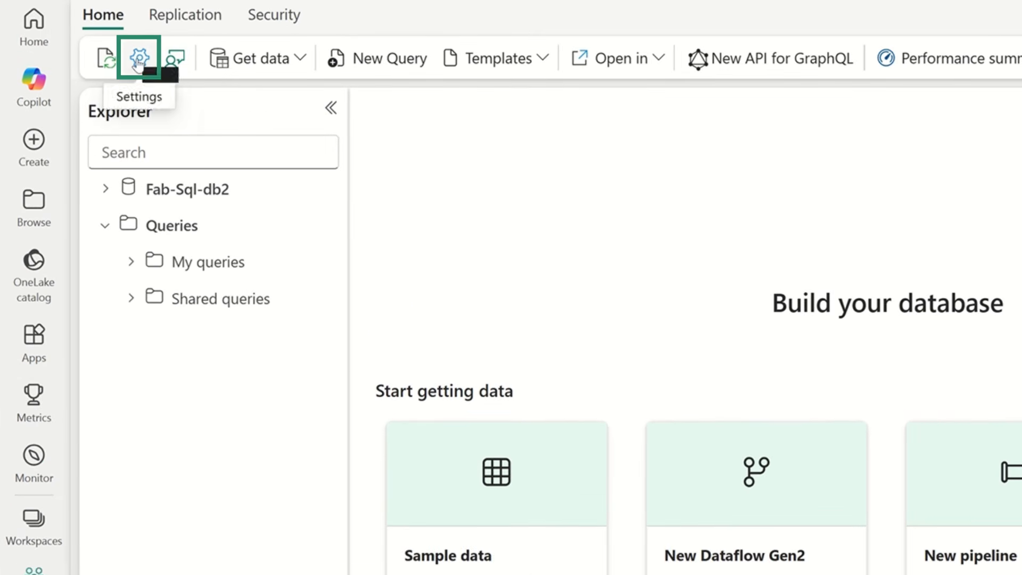
click(137, 62)
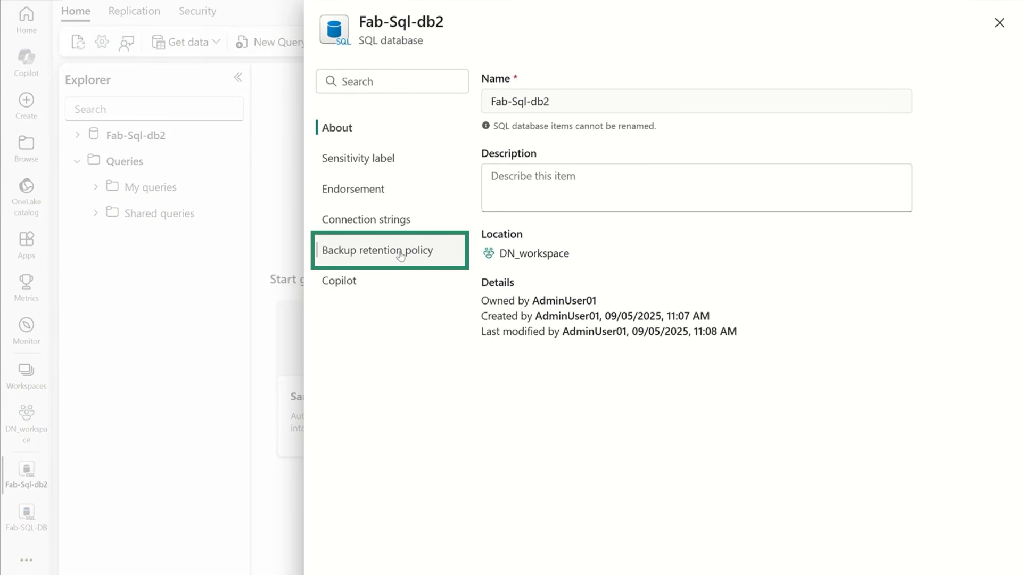
click(400, 257)
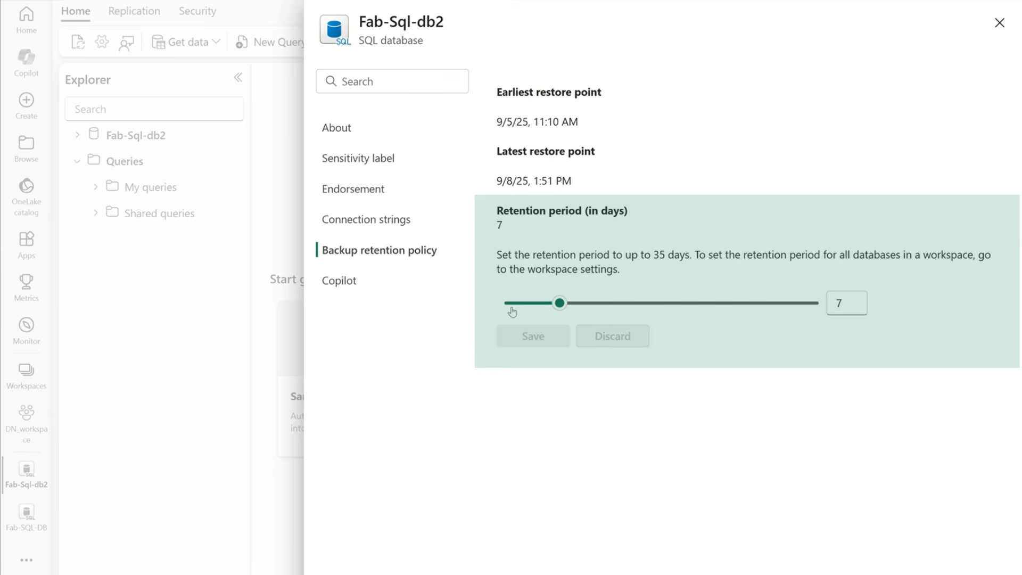
drag(559, 303, 772, 304)
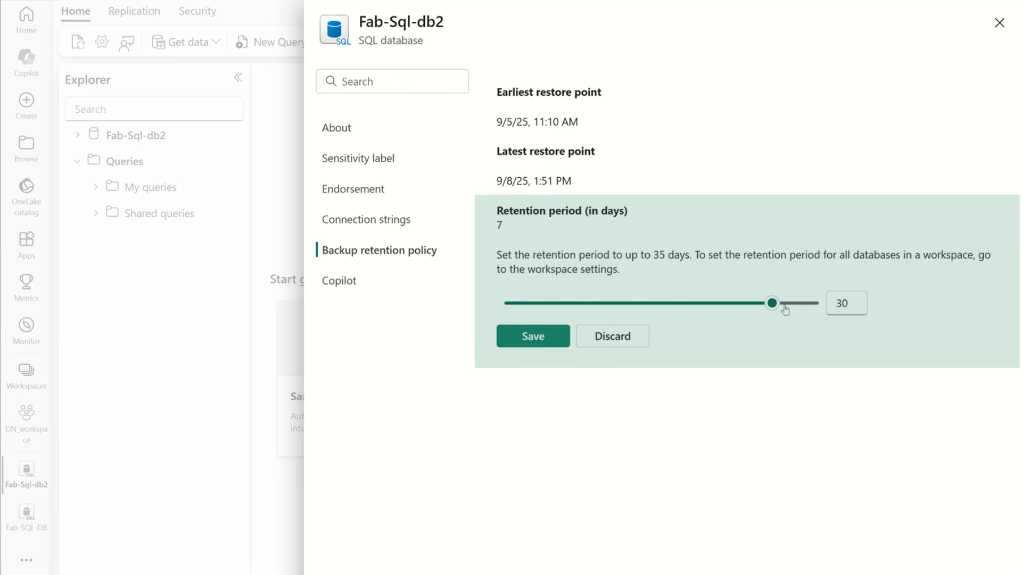
click(540, 343)
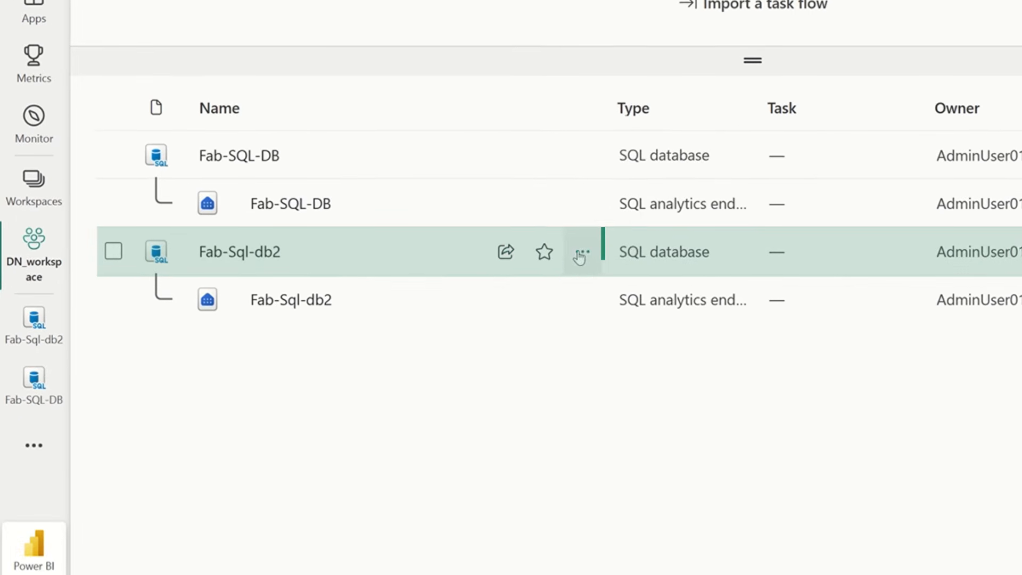
Step: Start a point-in-time restore of the Fab-Sql-db2 SQL database from DN_workspace, naming the new database Fab-db-3
click(582, 254)
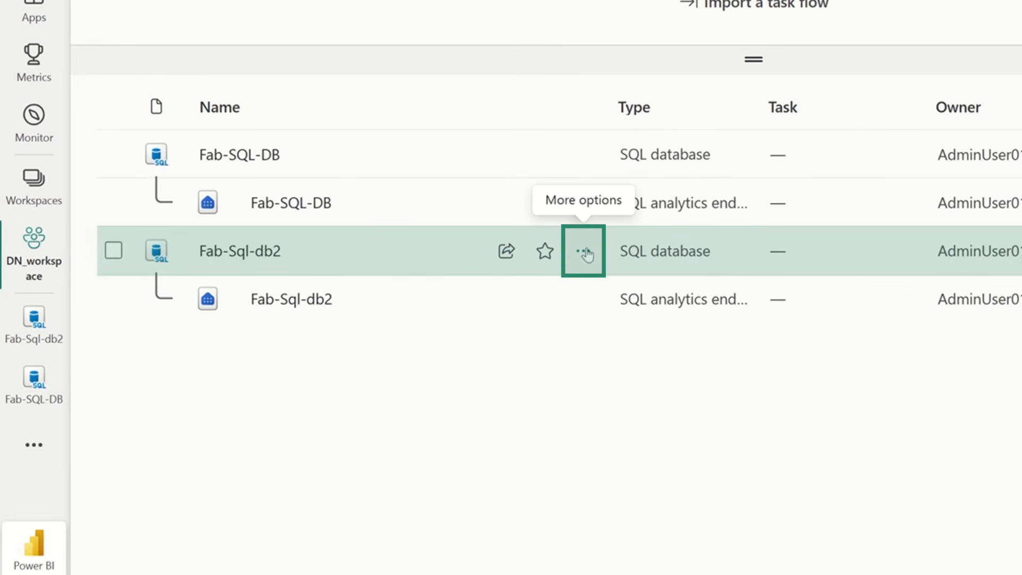
click(587, 255)
scroll(714, 347, down, 4)
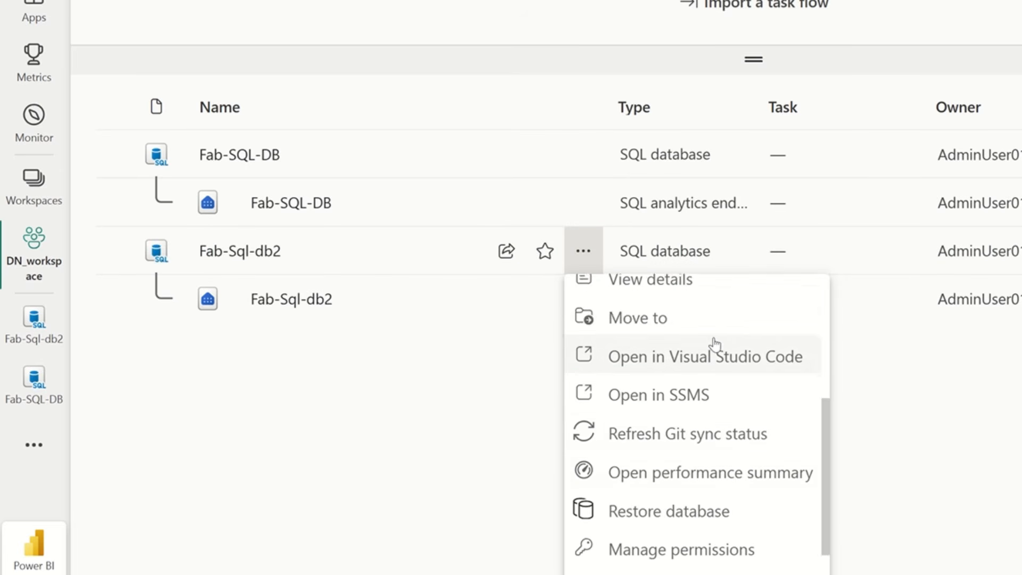
scroll(714, 373, down, 2)
click(696, 461)
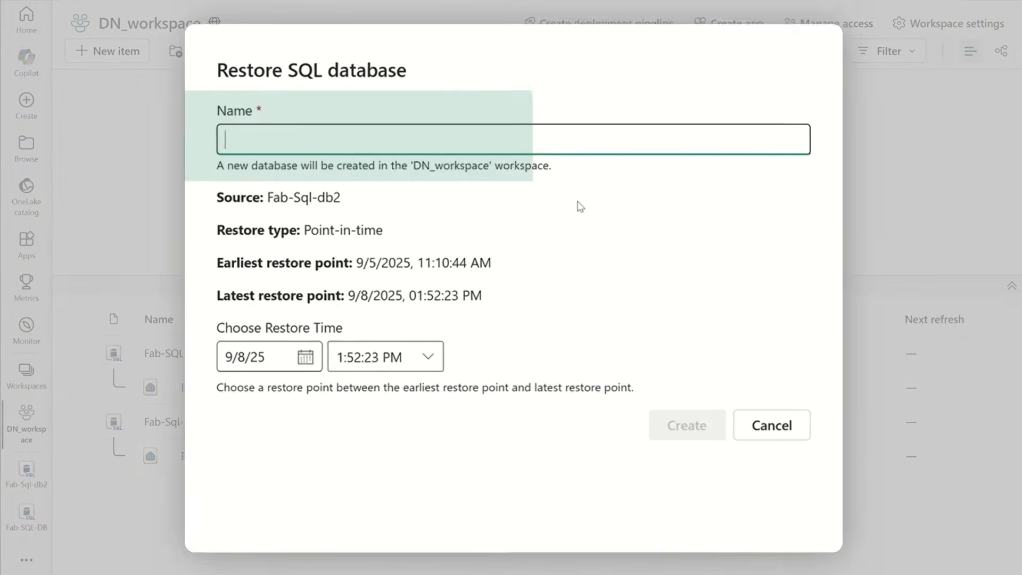
text(Fab)
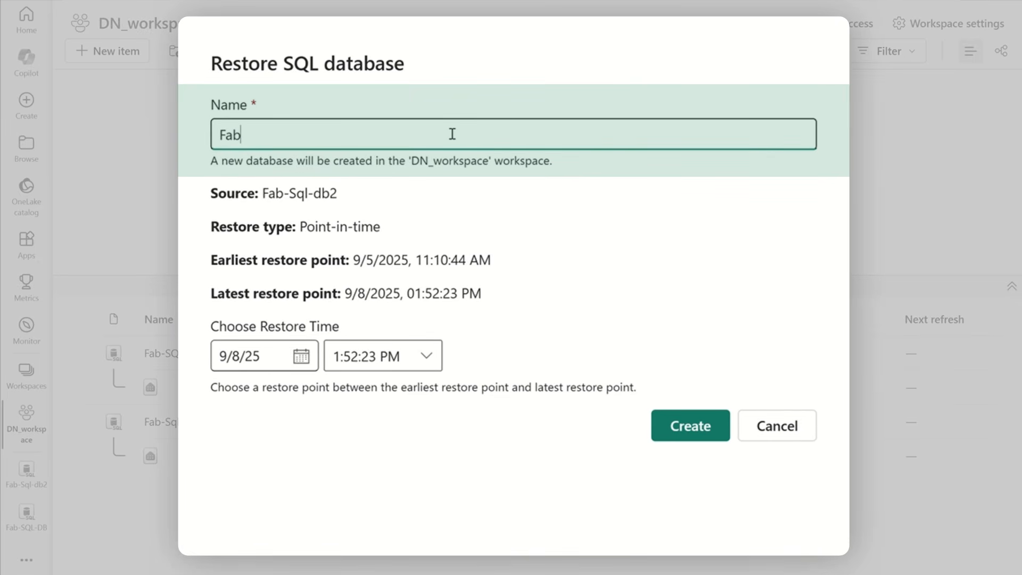
text(-db-3)
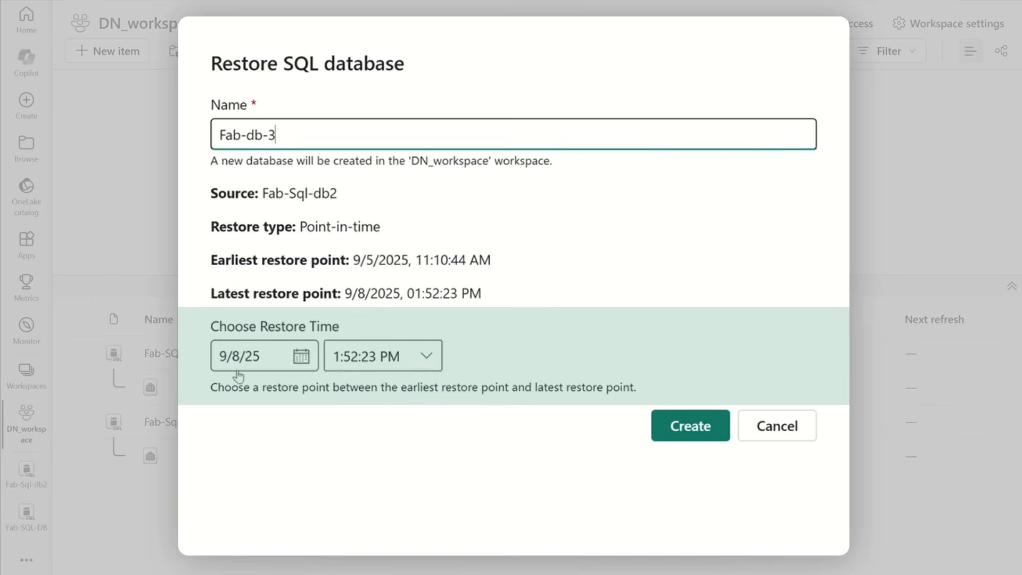
Step: Set the restore date to 9/6/25 and create the restored database
click(299, 361)
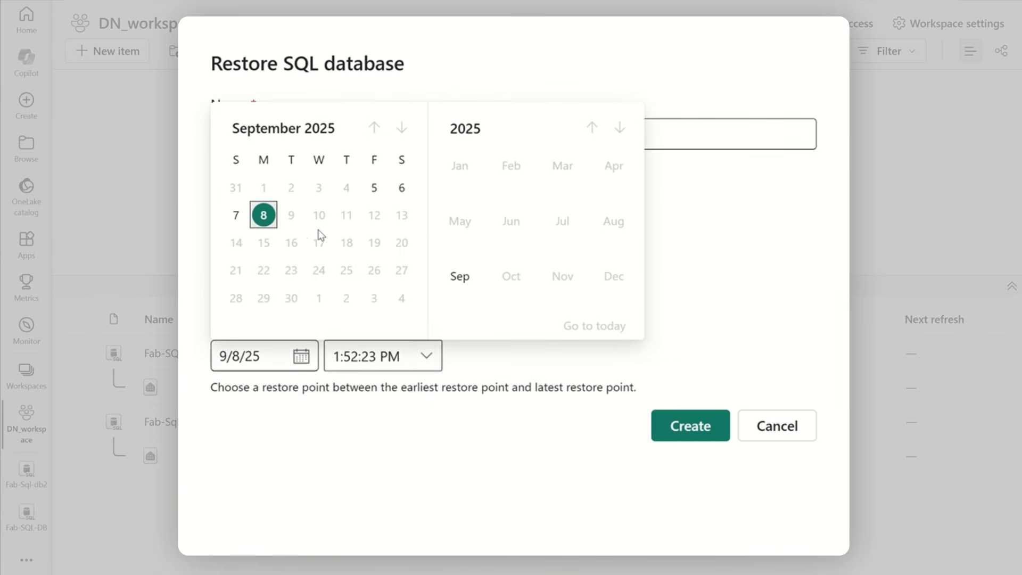
click(402, 188)
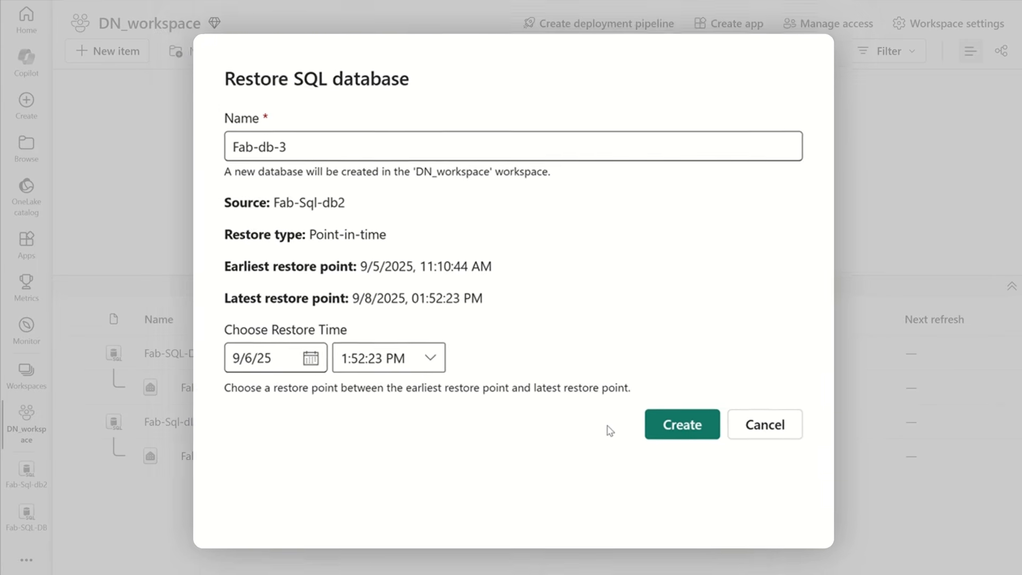
click(624, 419)
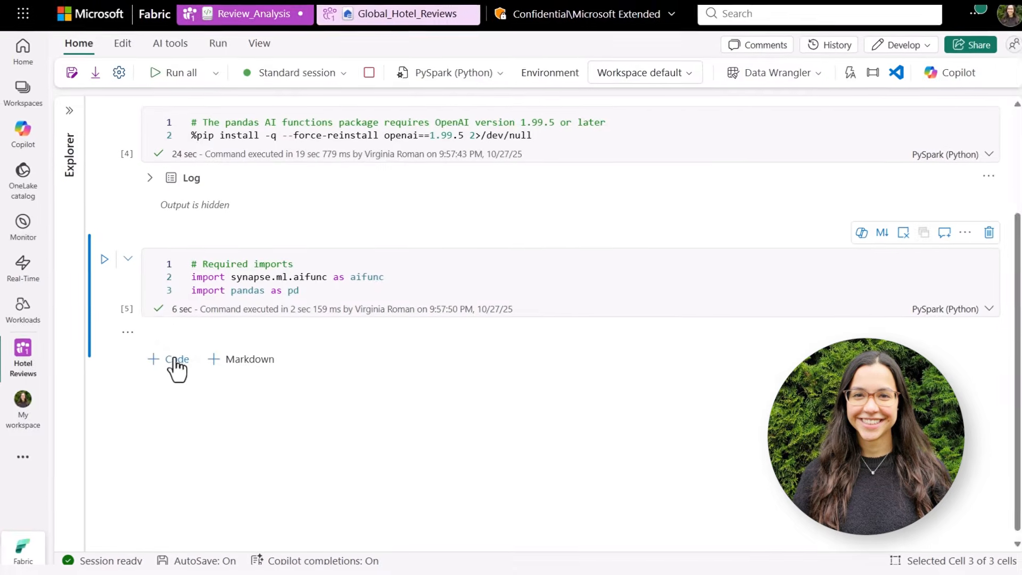
Step: In a new code cell, load /lakehouse/default/Files/Global Hotel Reviews.csv into reviews and display it, widening the Review_Text column
click(171, 359)
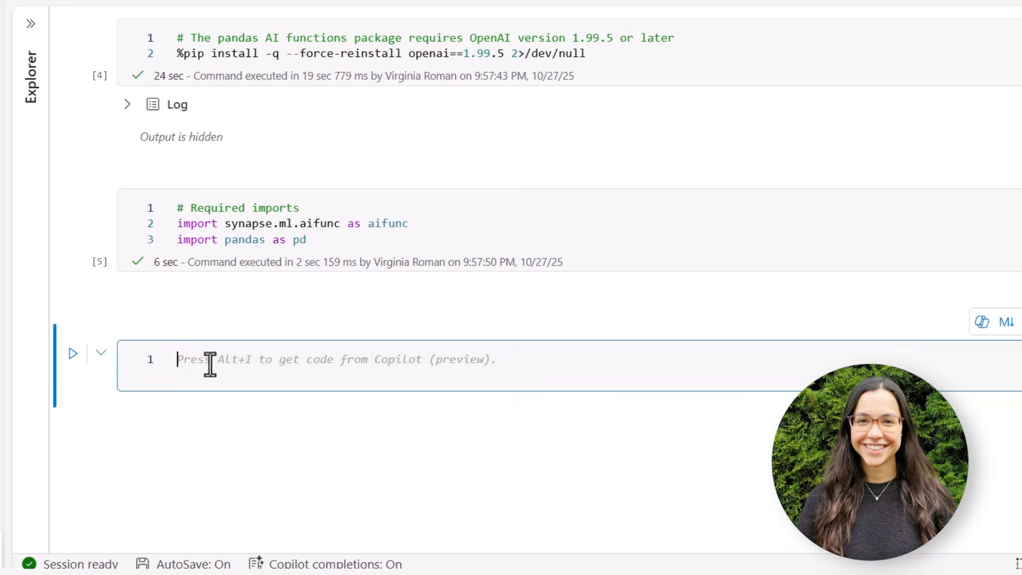
text(views =)
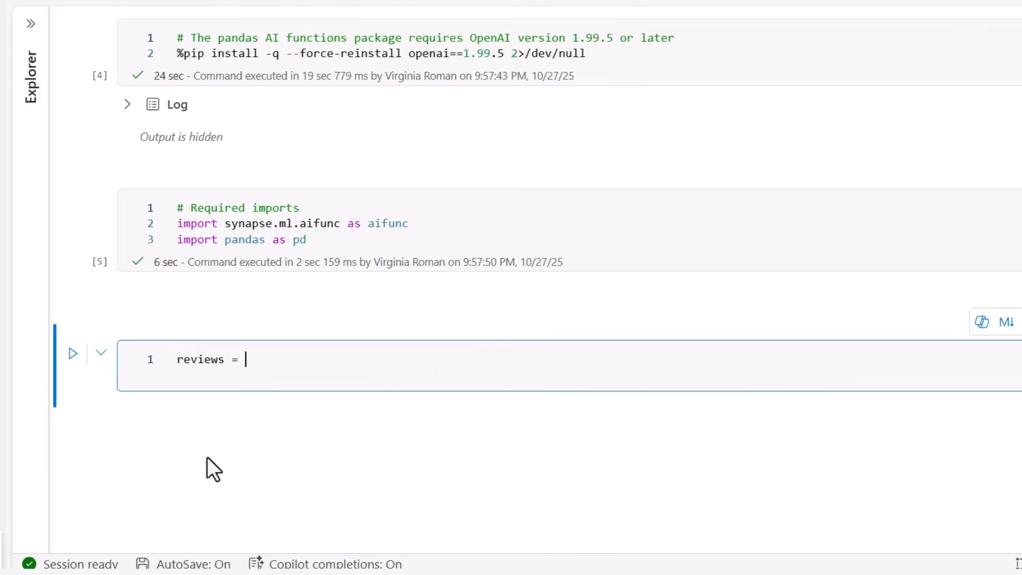
key(Tab)
key(Return)
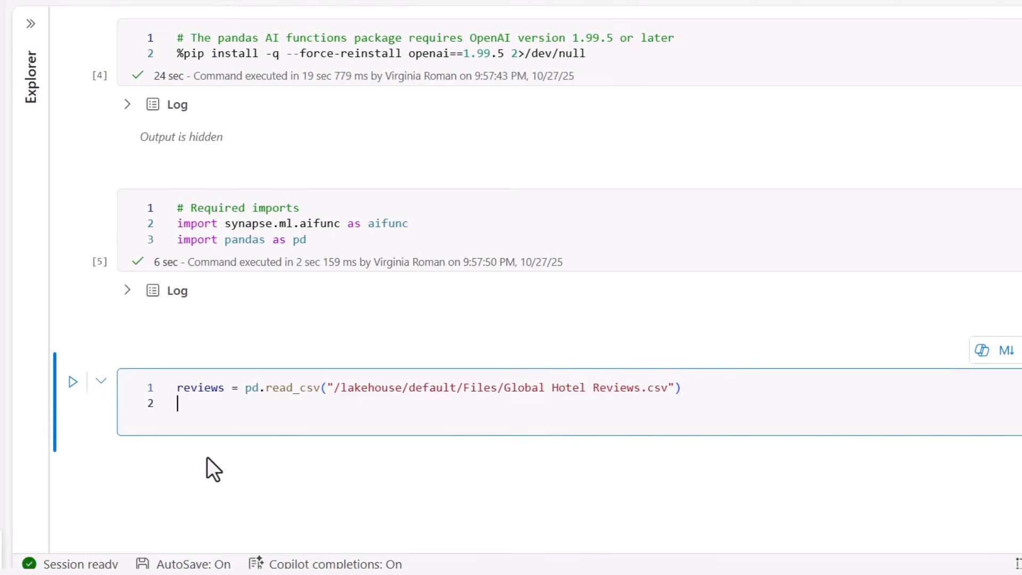
text(display(reviews)
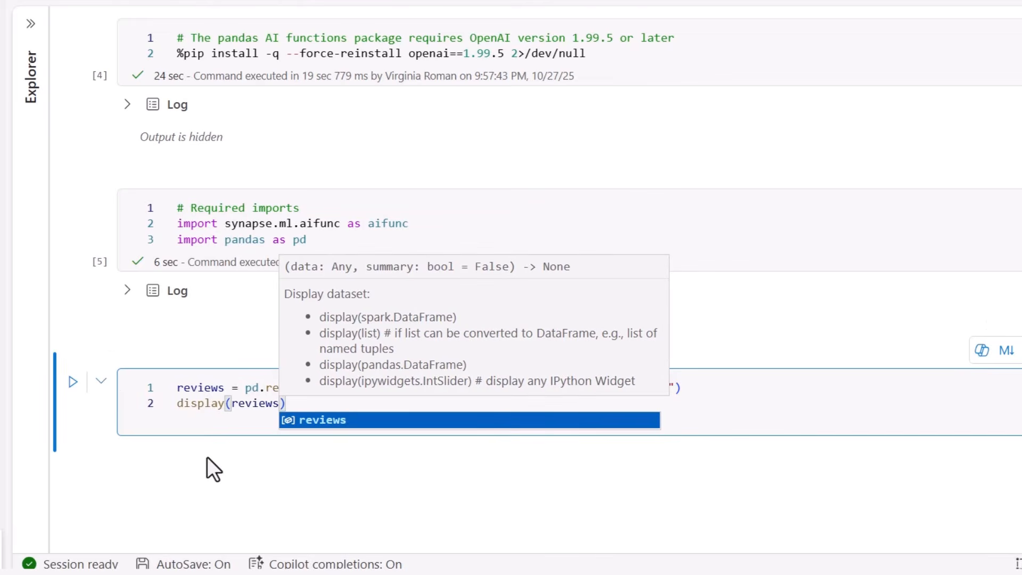
key(shift+Return)
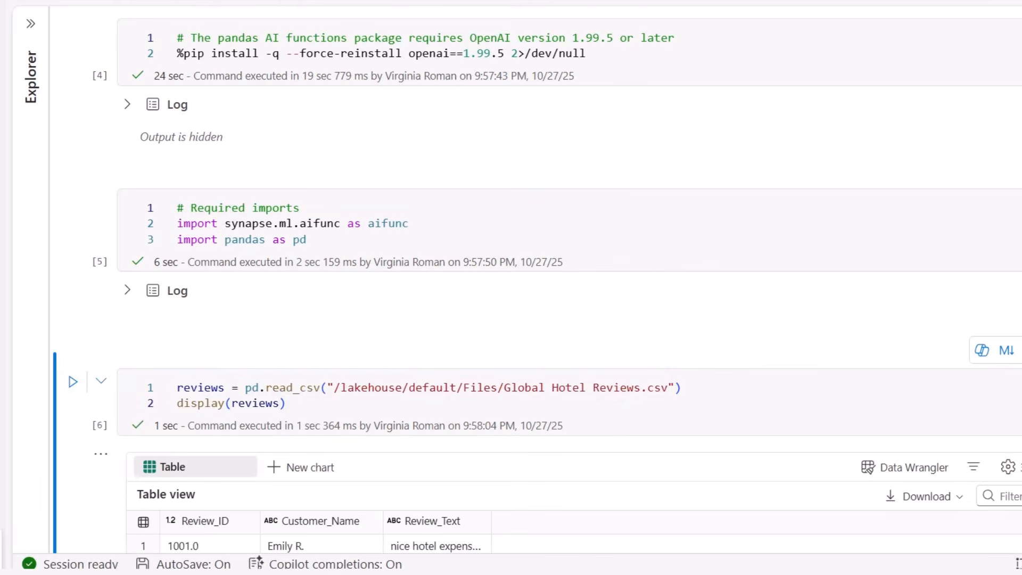
scroll(508, 229, down, 6)
drag(490, 201, 822, 200)
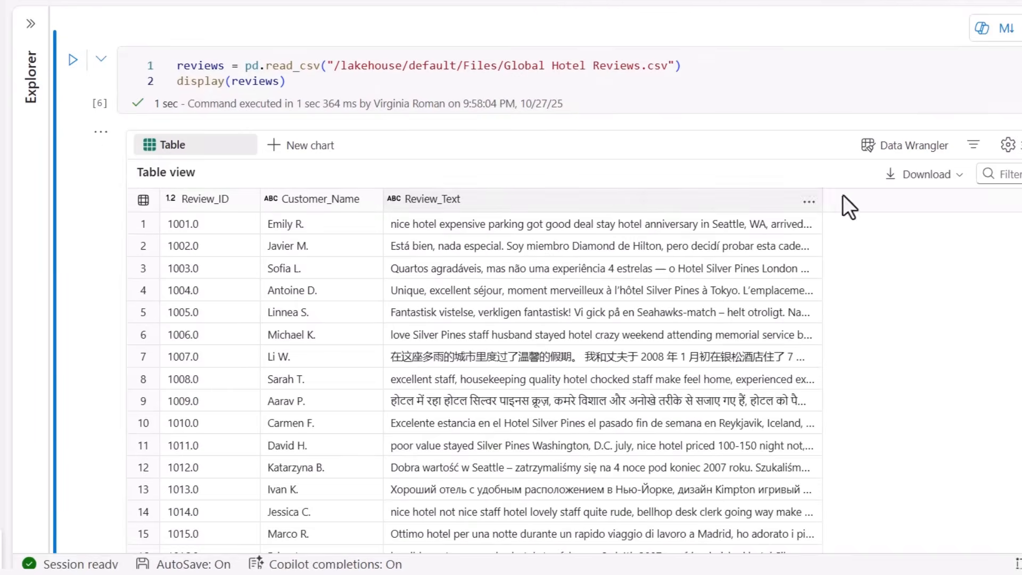
Step: In a new cell, translate Review_Text into English as a Review_en column using an AI function, and widen that column in the output
scroll(745, 266, down, 5)
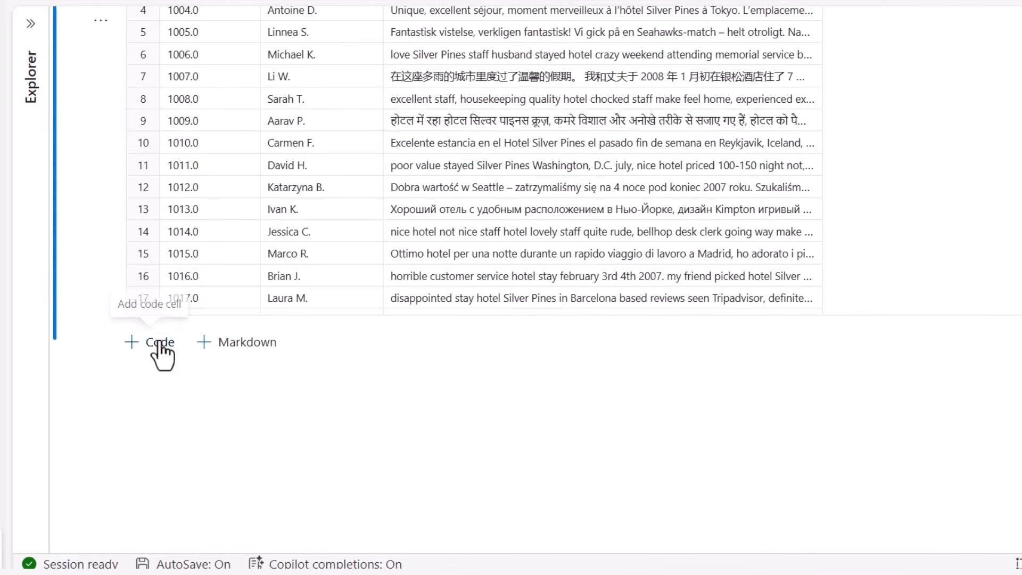
click(169, 341)
text(reviews['Review_en'] = reviews['Review_Text'])
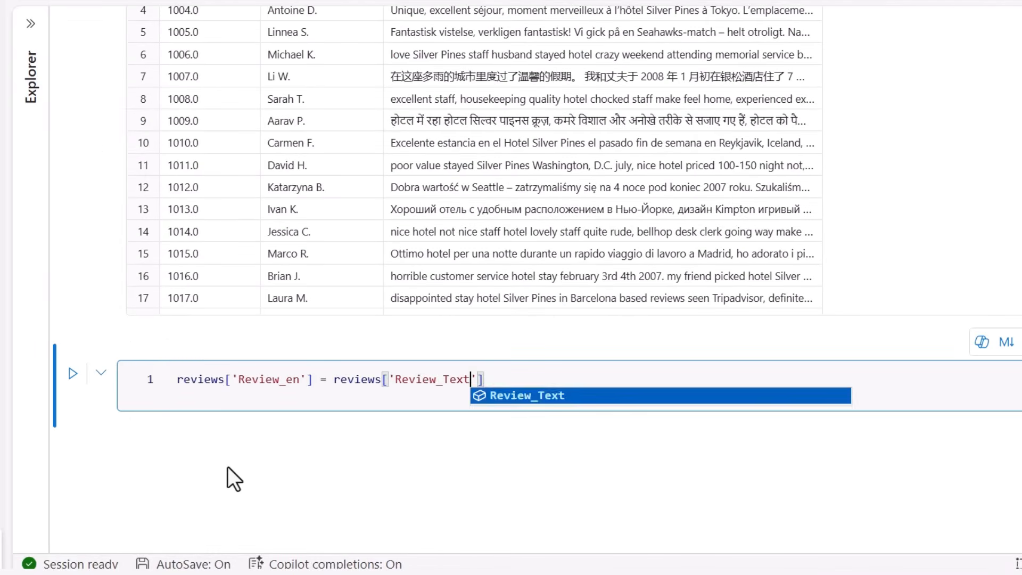
text(.ai)
key(Tab)
key(shift+Return)
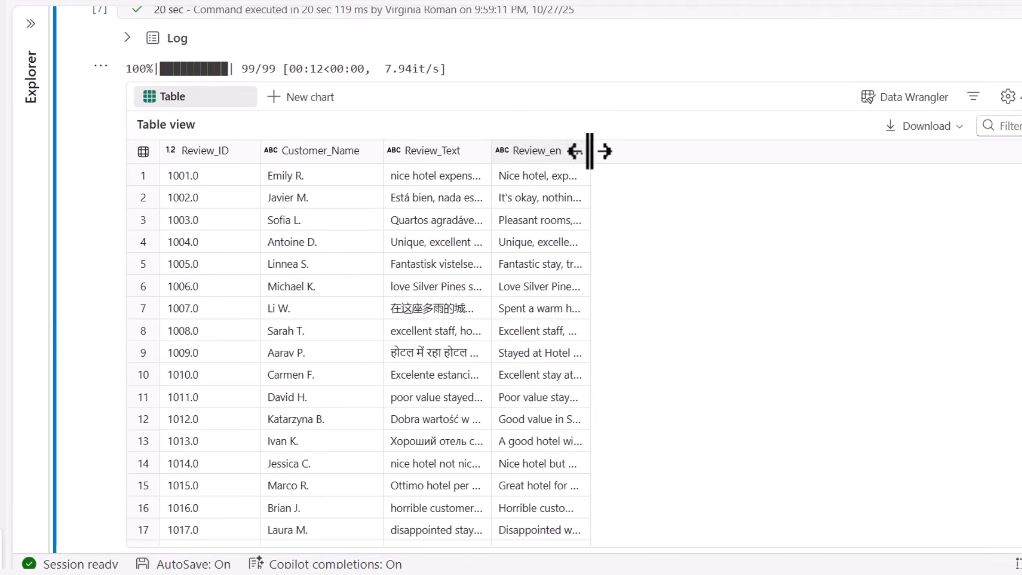
drag(590, 152, 937, 168)
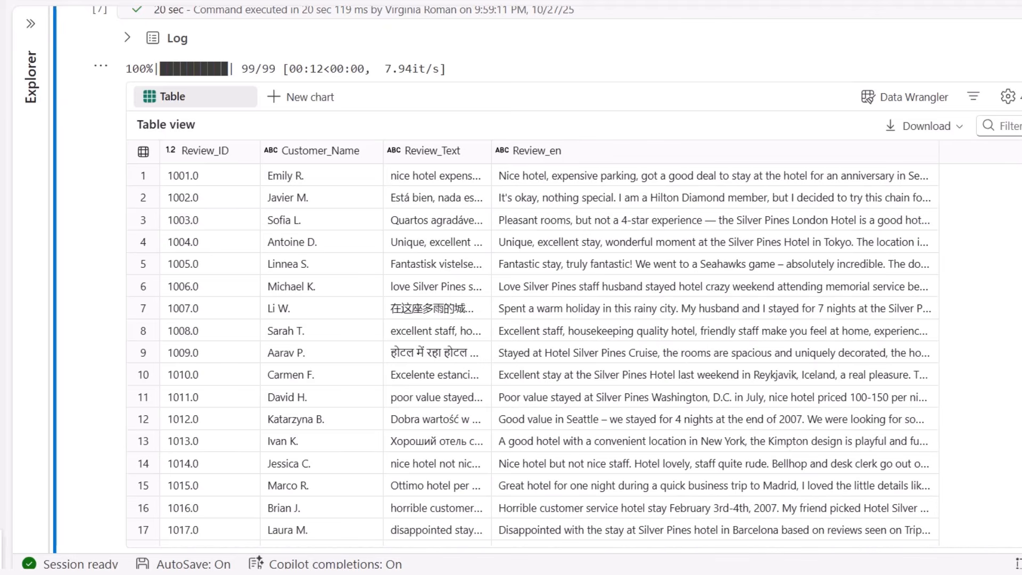
Step: In a new cell, define reviews['Location'] with ai.extract on Review_en, using ExtractLabel with label 'Location', description 'only the city name' and max_items=1
scroll(532, 288, down, 5)
click(160, 314)
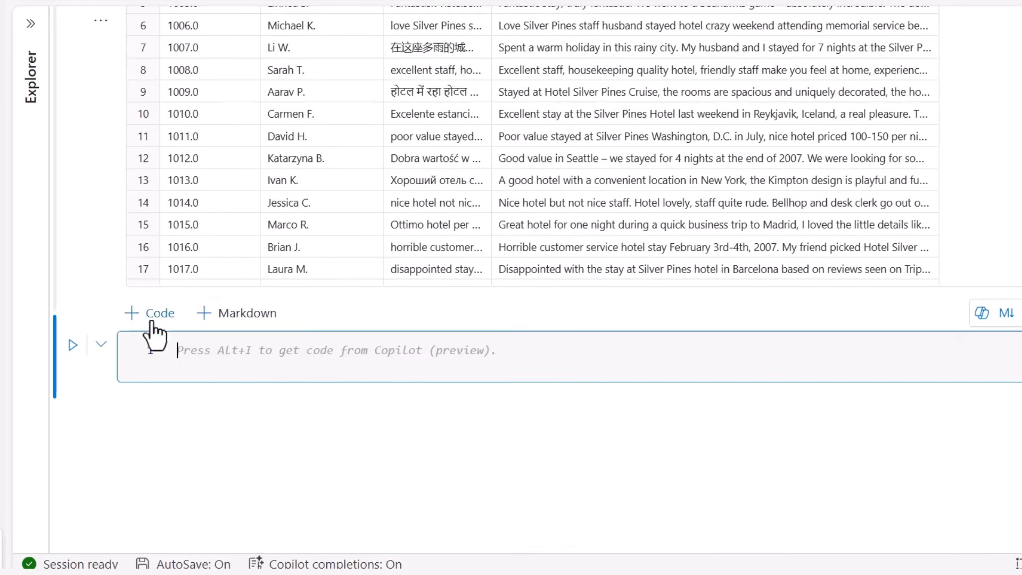
text(reviews['Location'] = reviews['Review_en'])
text(.ai.extract()
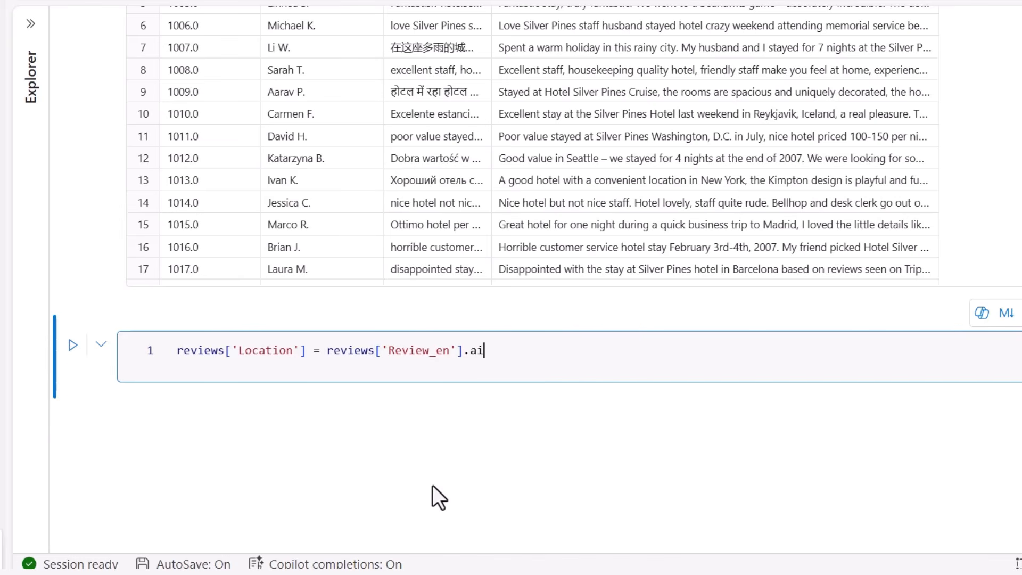
key(Return)
text(aifunc.ExtractLabel()
text(label='Location', description='only the city name', max_items=1)
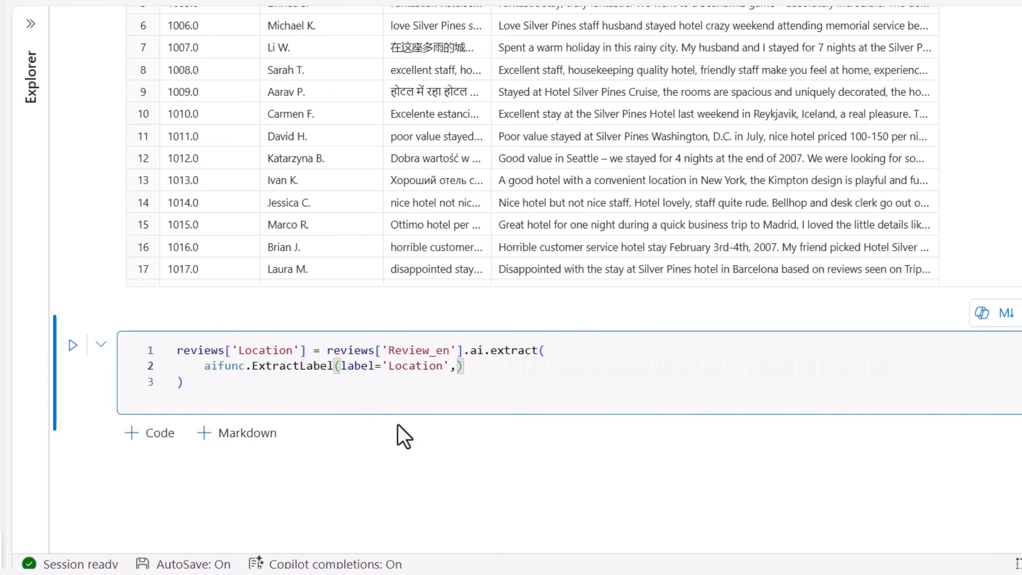
Step: Add display(reviews) below the Location extraction and run the cell to view the output table
click(278, 392)
key(Return)
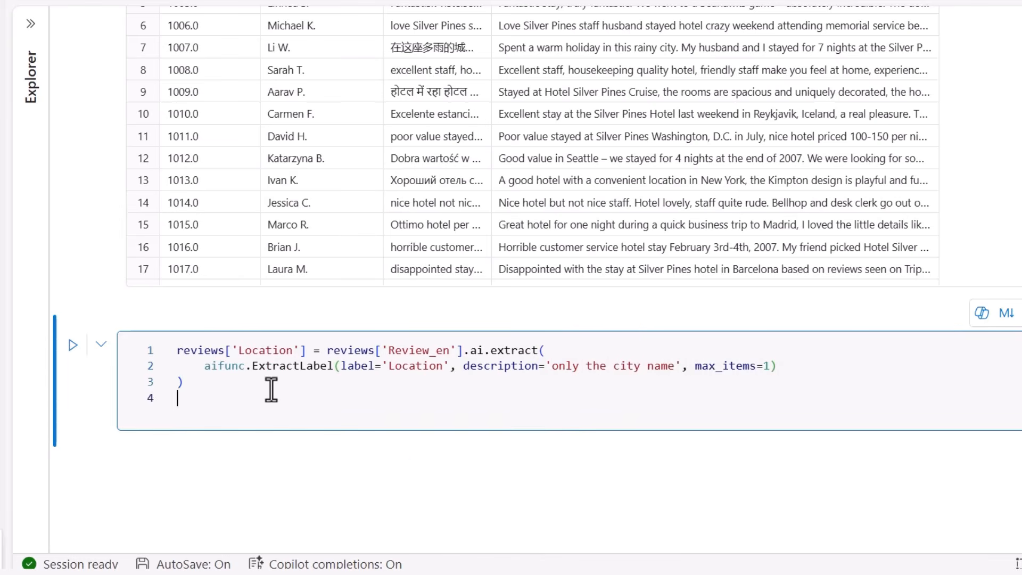
text(display(reviews))
click(556, 468)
key(ctrl+Return)
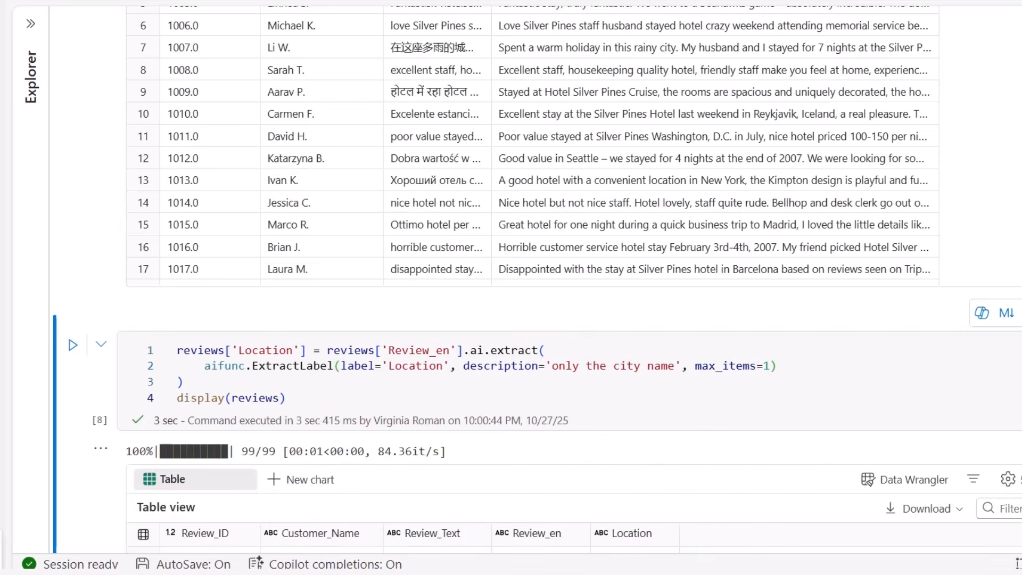
scroll(535, 287, down, 5)
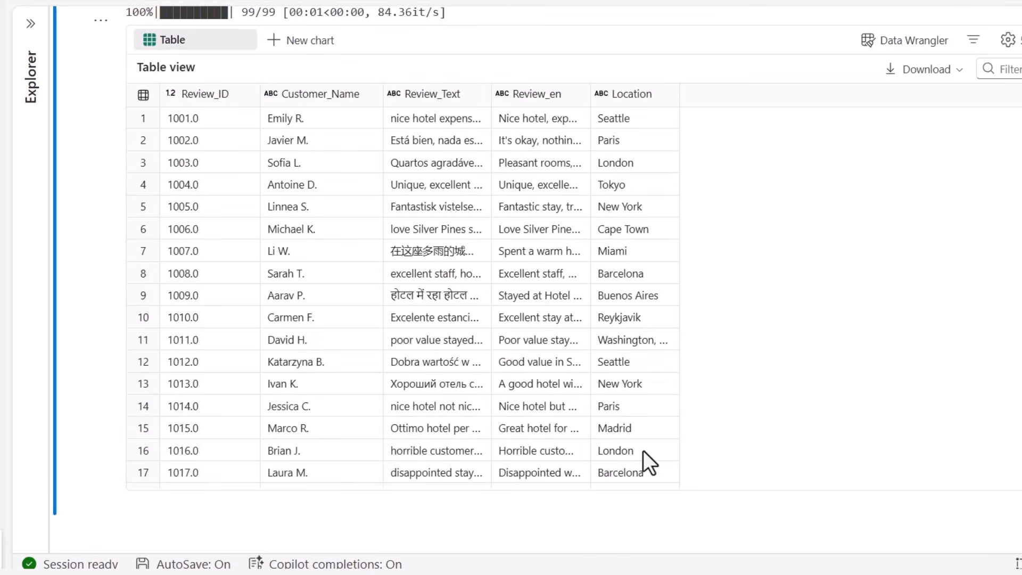
Step: In a new cell, define reviews['Sentiment'] with ai.analyze_sentiment() on the Review_Text column
scroll(643, 451, down, 3)
click(158, 357)
text(reviews['Sentiment'])
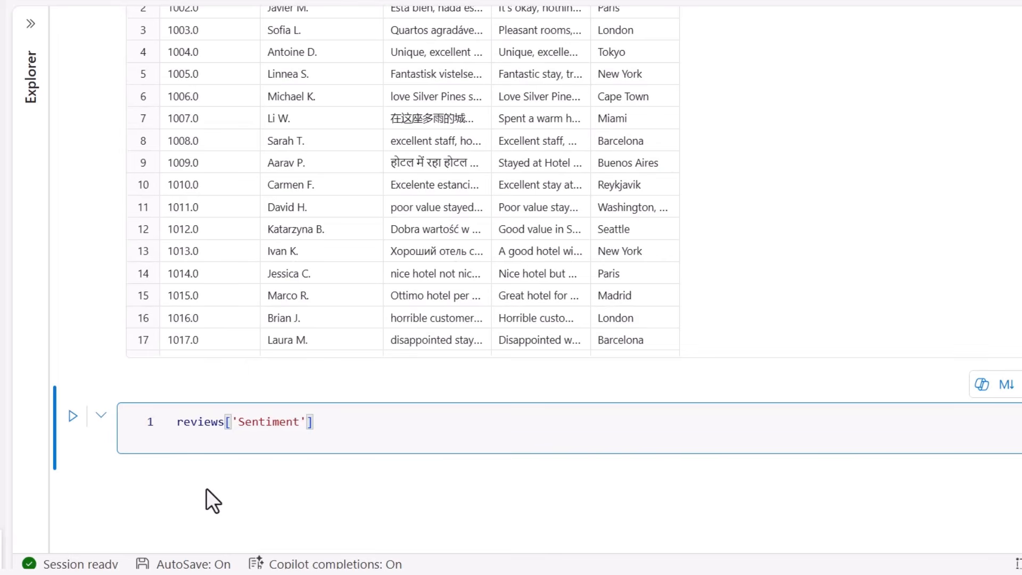
text( = reviews['Review_Text'].ai.an)
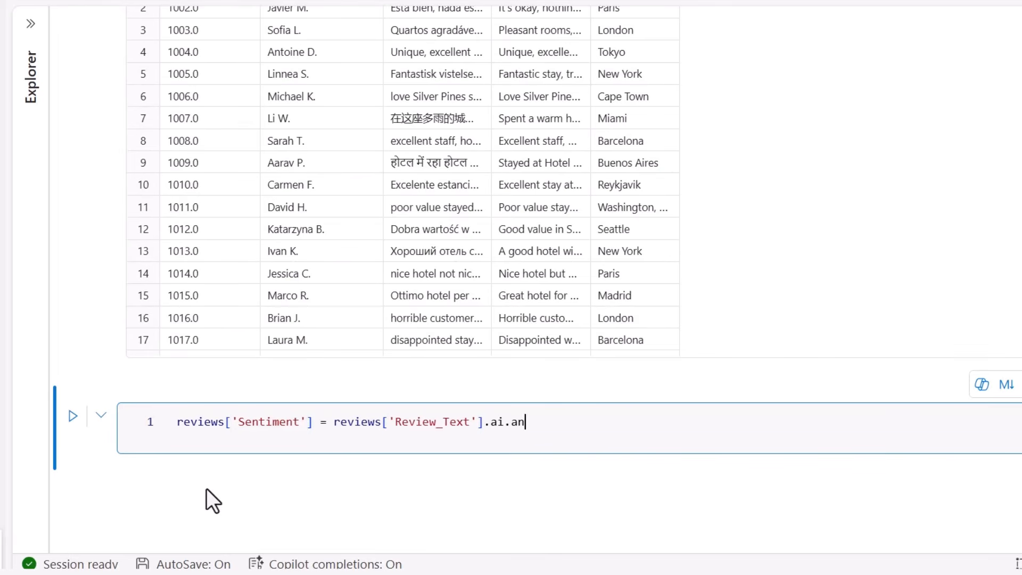
text(alyze_sentiment()
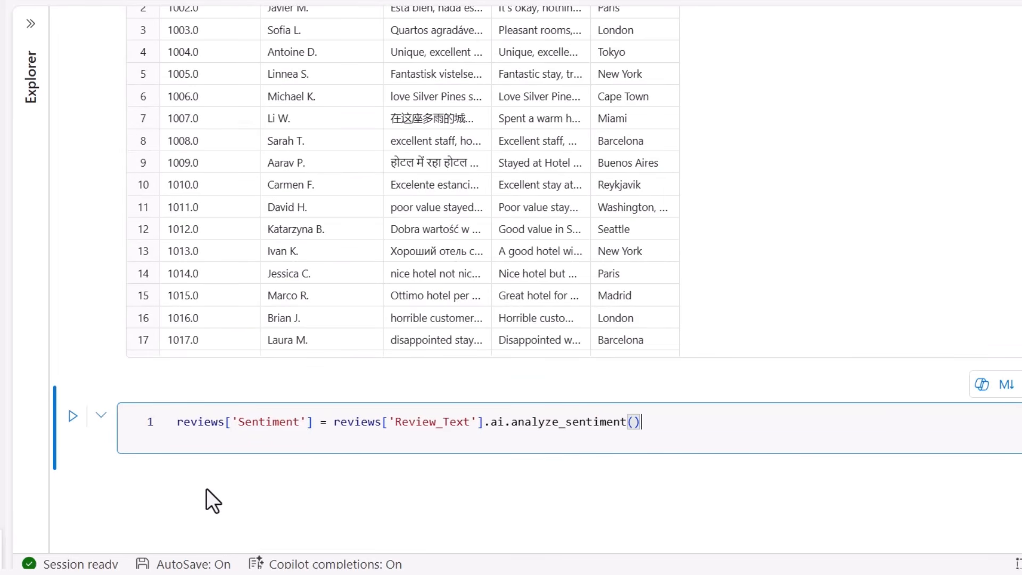
Step: Run the sentiment cell with display(reviews) added, and open the full Review_en text of the first row
key(Return)
text(display(reviews))
key(ctrl+Return)
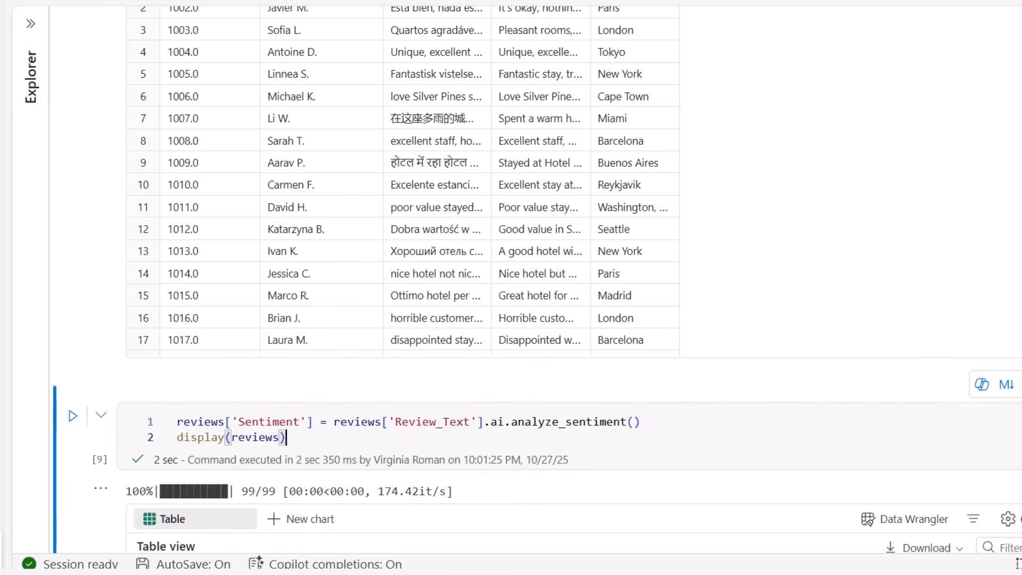
scroll(783, 223, down, 9)
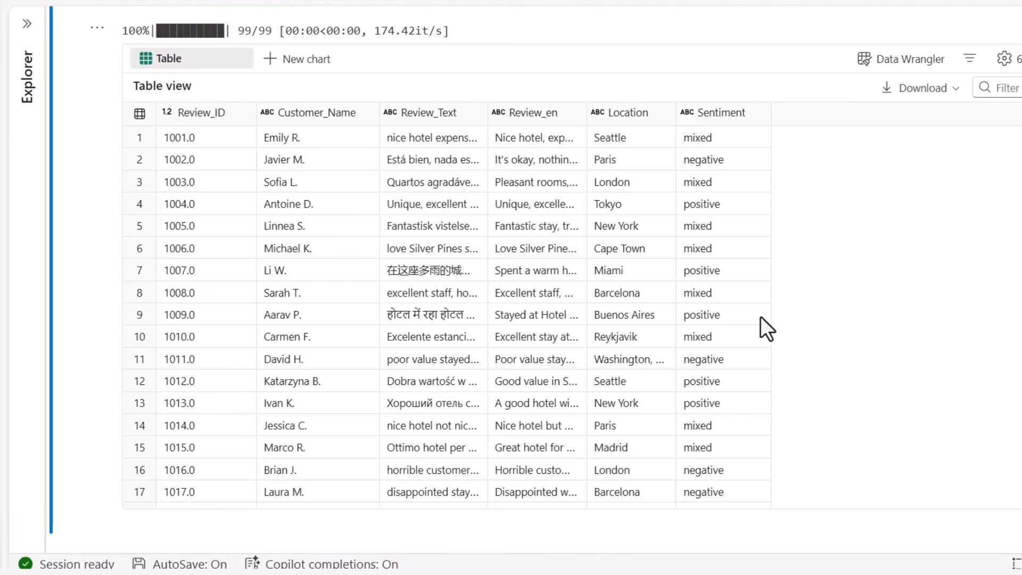
click(532, 137)
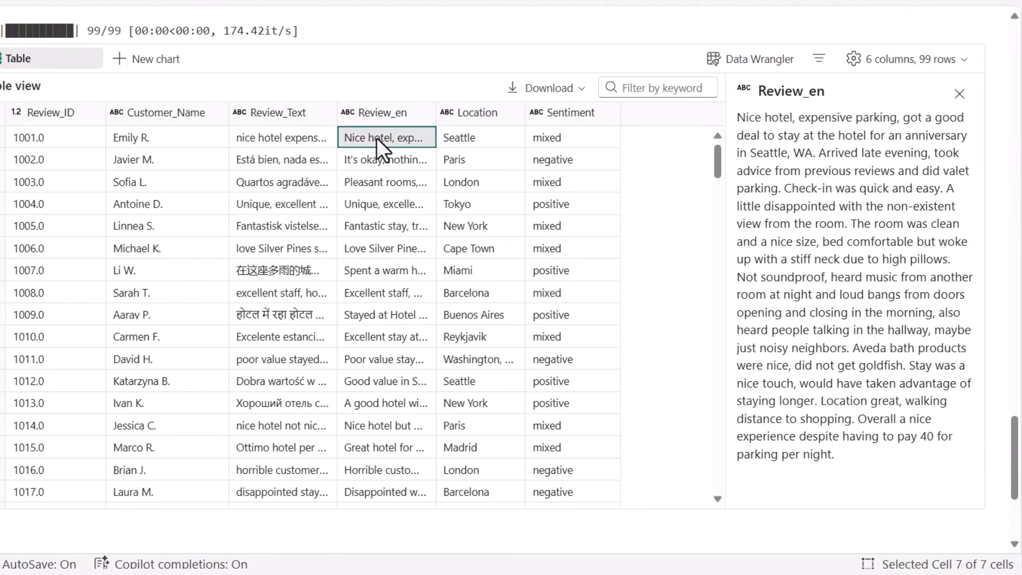
Step: In a new cell, create a Summary column with ai.summarize on Review_en, instructions 'make it 10 words or less', and run it with display(reviews)
scroll(1002, 242, down, 3)
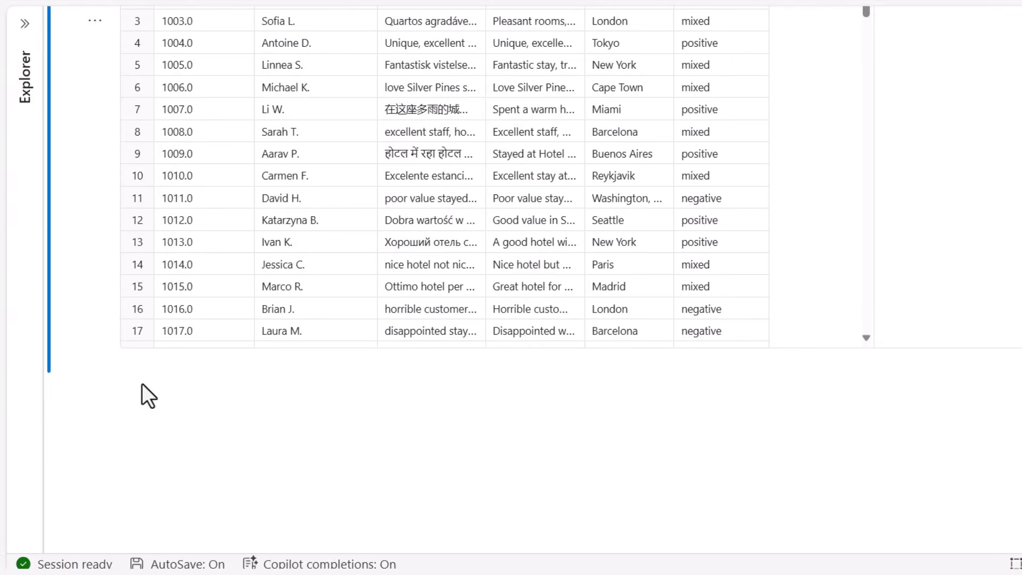
click(69, 381)
text(reviews['Summary'])
text( = )
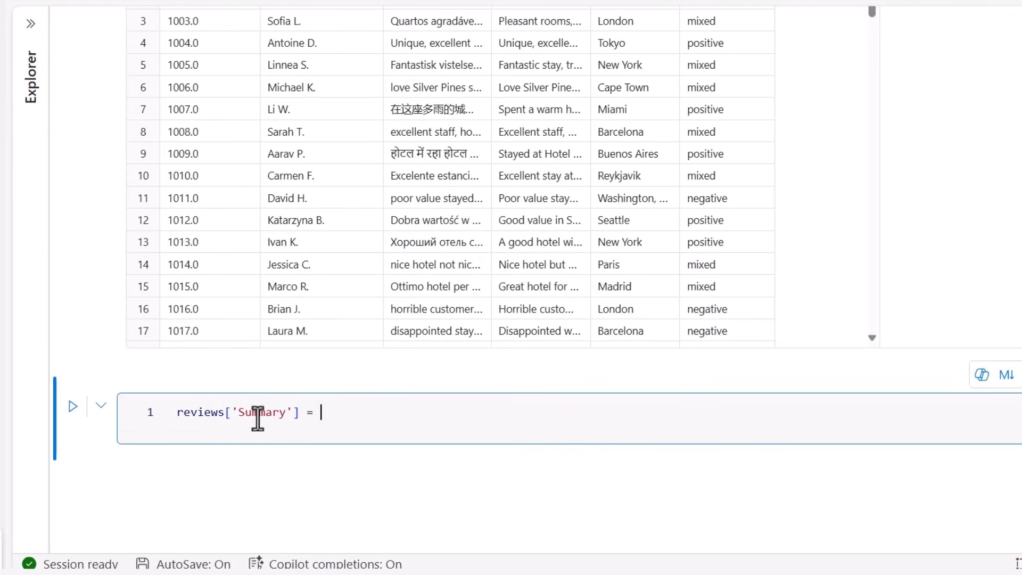
text(reviews['Review_en'].ai.summarize(instructions='make it 10 words or less')
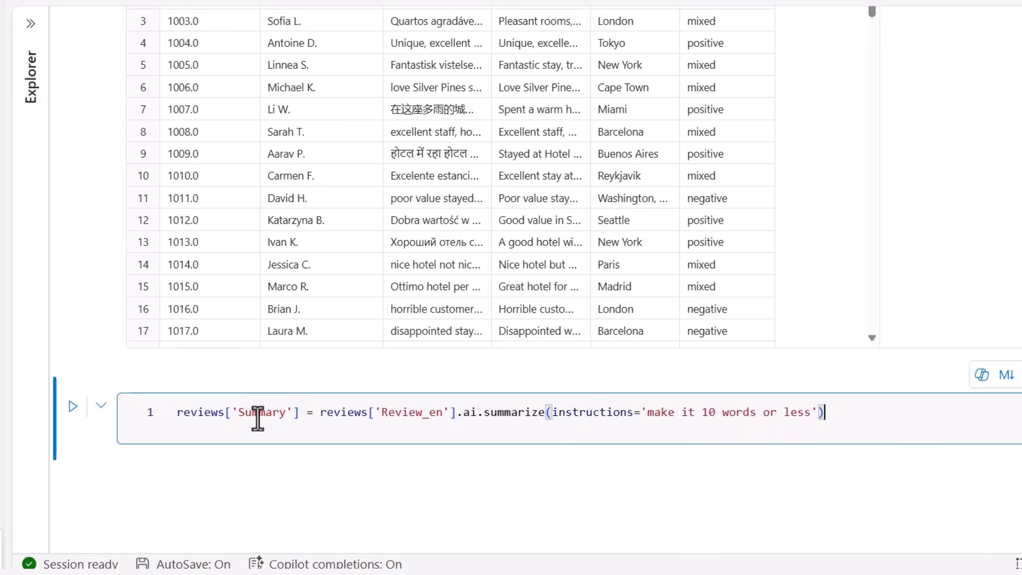
key(Return)
text(display(reviews))
key(shift+Return)
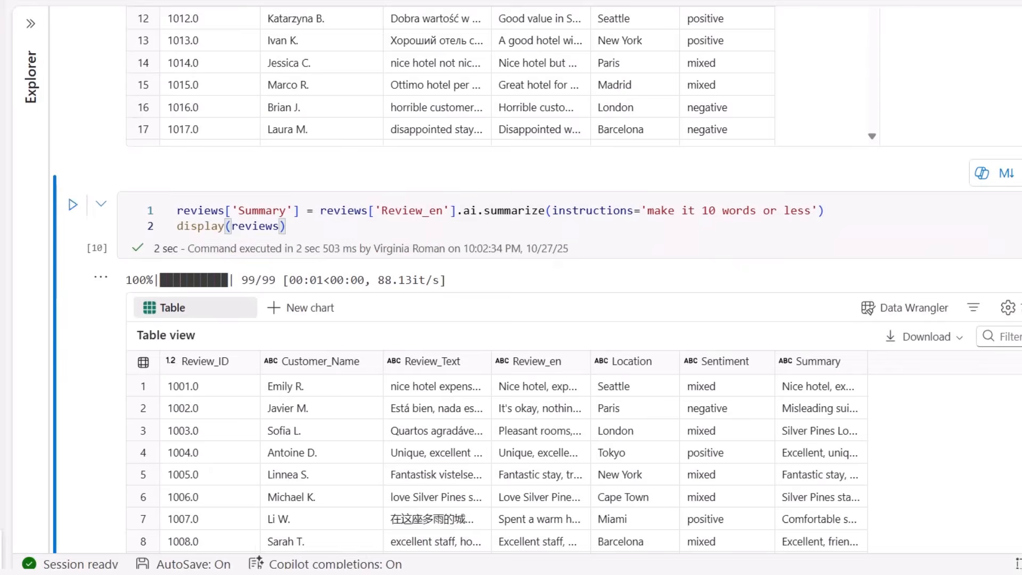
Step: Compare the full Review_en text of the first row with its Summary text
scroll(902, 190, down, 5)
click(539, 168)
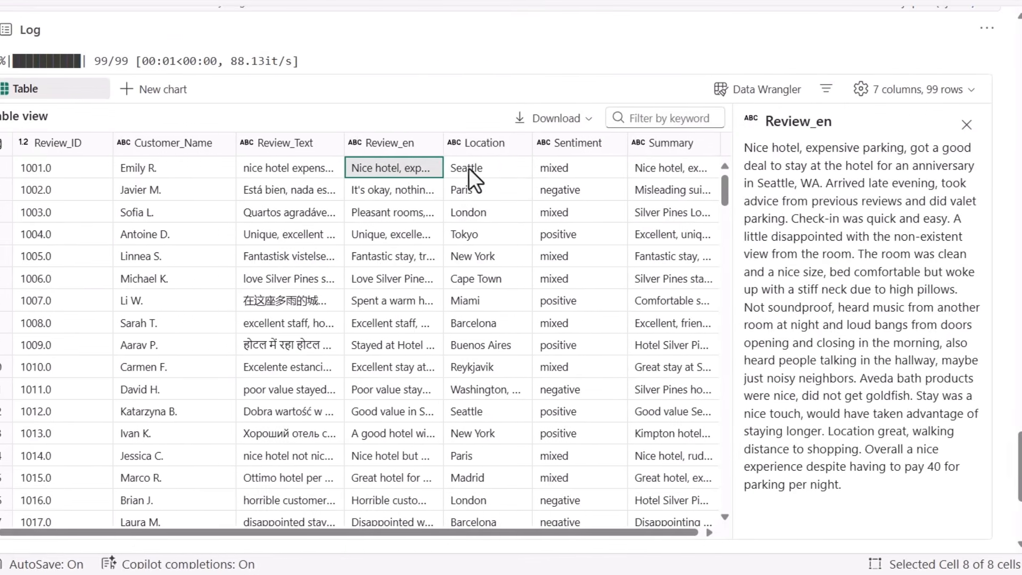
click(647, 168)
scroll(996, 232, down, 1)
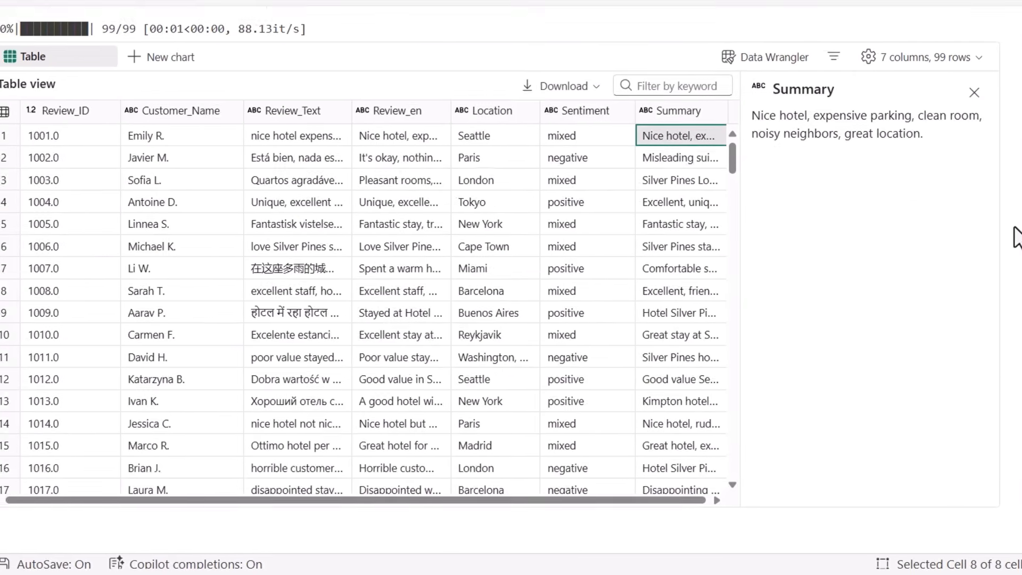
Step: In a new cell, define reviews['Topic'] with ai.classify on Review_en, using "Customer service", "Cleanliness", "Location", "Comfort" and "Cost"
scroll(1011, 234, down, 5)
click(20, 314)
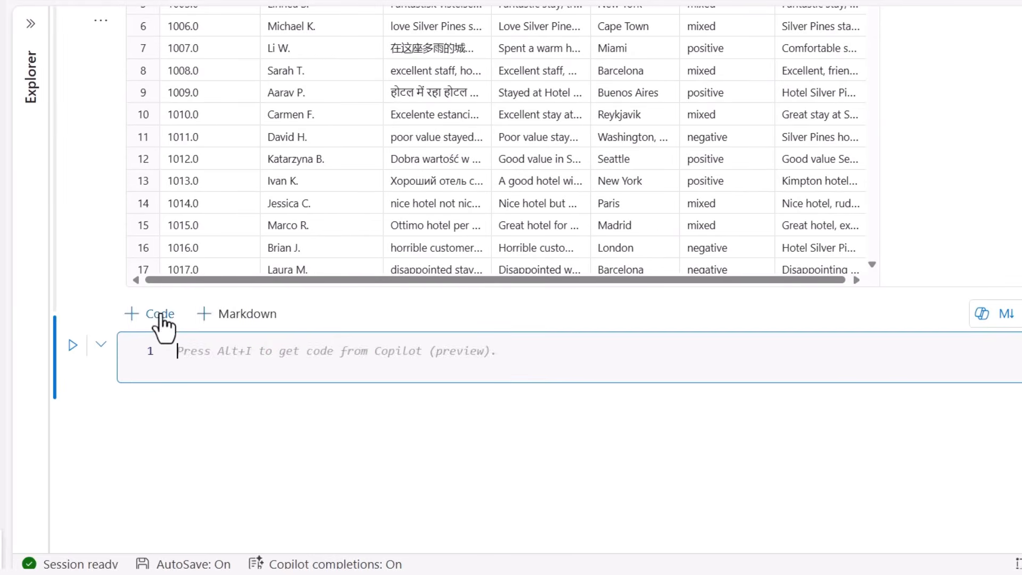
text(reviews['Topic'])
text(= reviews['Review_en'])
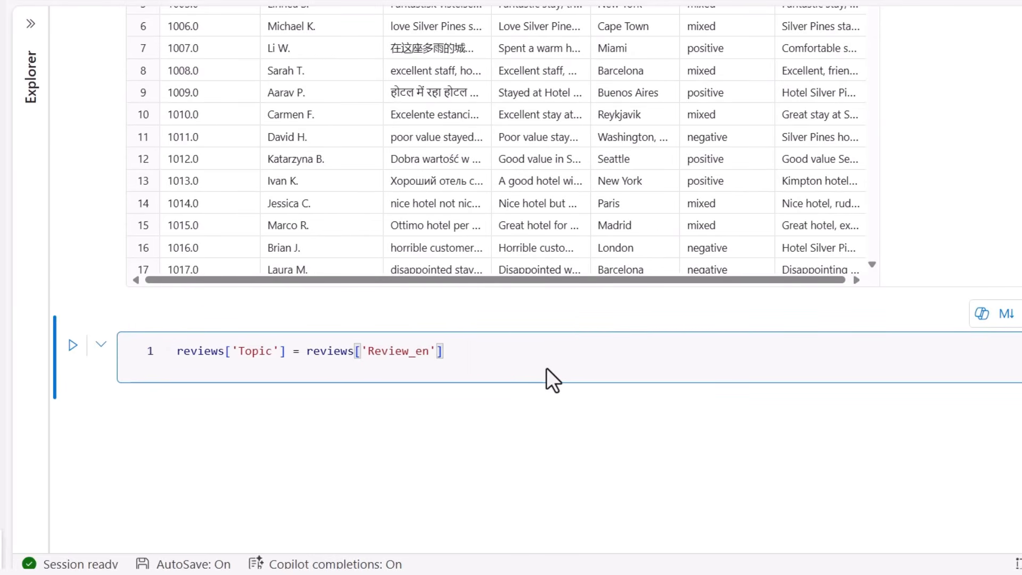
text(.ai.classify("Customer service", )
text("Cleanliness", "Location)
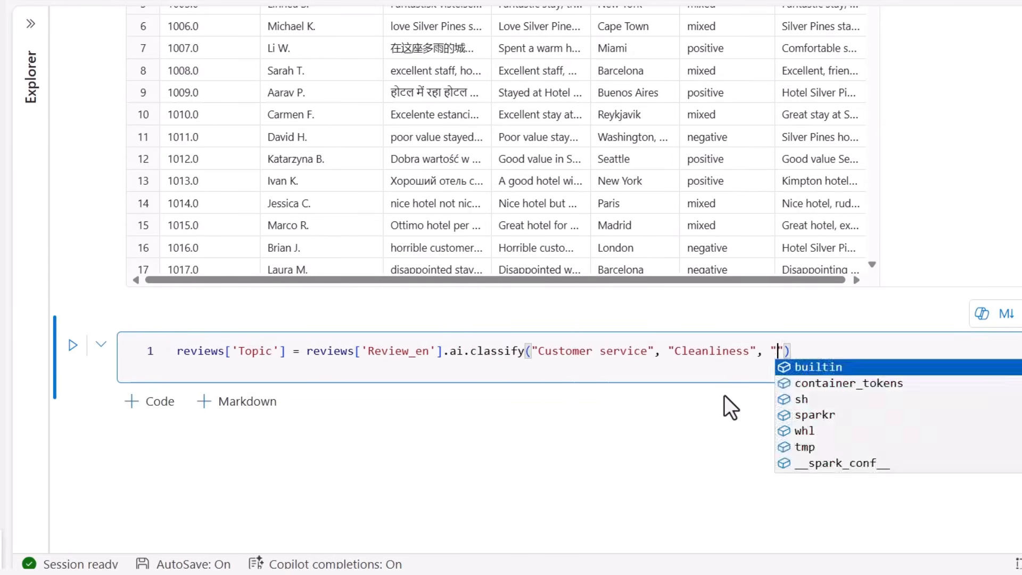
text(", "Comfort", )
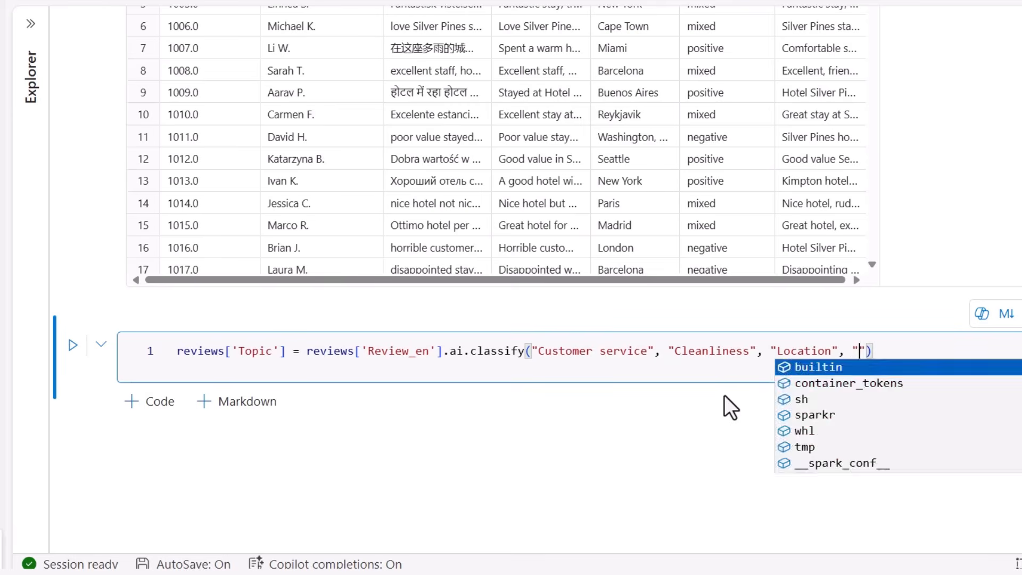
text("Cost"))
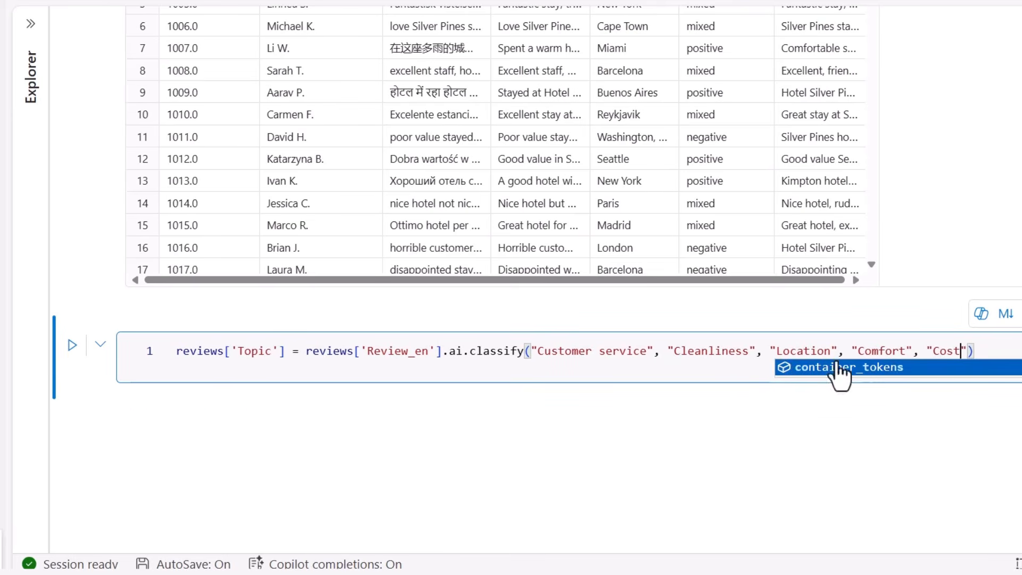
Step: Run the topic classification cell with display(reviews) added, and widen the Topic column in the output table
key(Return)
text(display(reviews))
key(shift+Return)
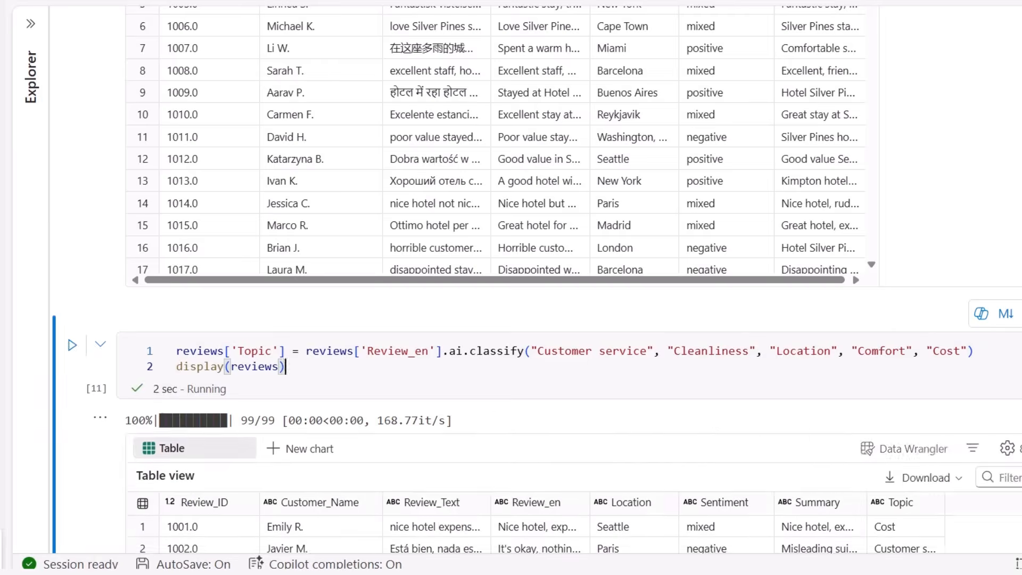
scroll(1001, 347, down, 7)
drag(944, 95, 1020, 126)
scroll(1015, 351, down, 2)
scroll(573, 287, down, 3)
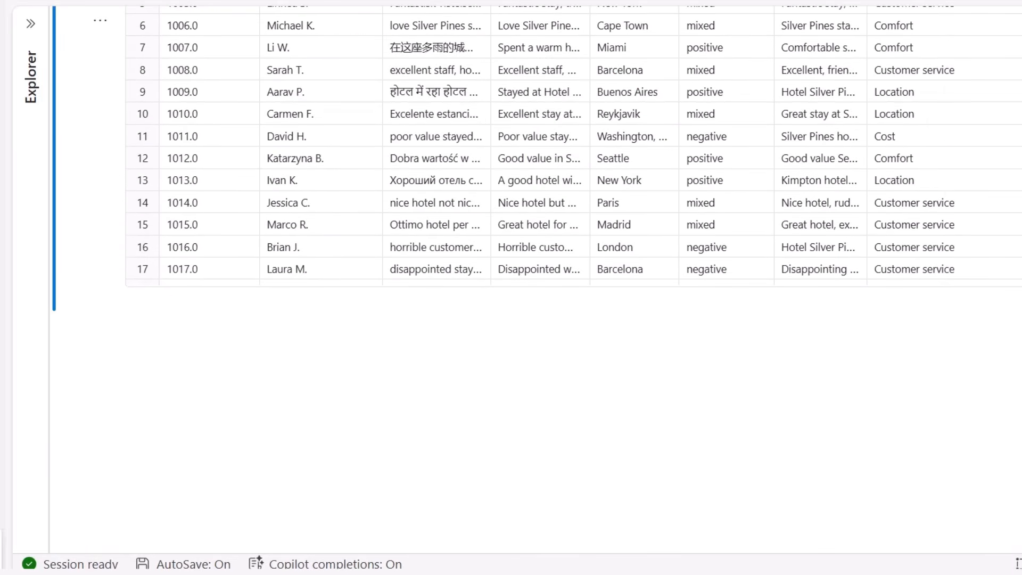
Step: In a new cell, define reviews['Response'] with ai.generate_response, prompt "Draft a reply to {Review_Text}, addressing {Customer_Name} by their first name" and is_prompt_template=True
click(154, 314)
text(reviews['Response'] =)
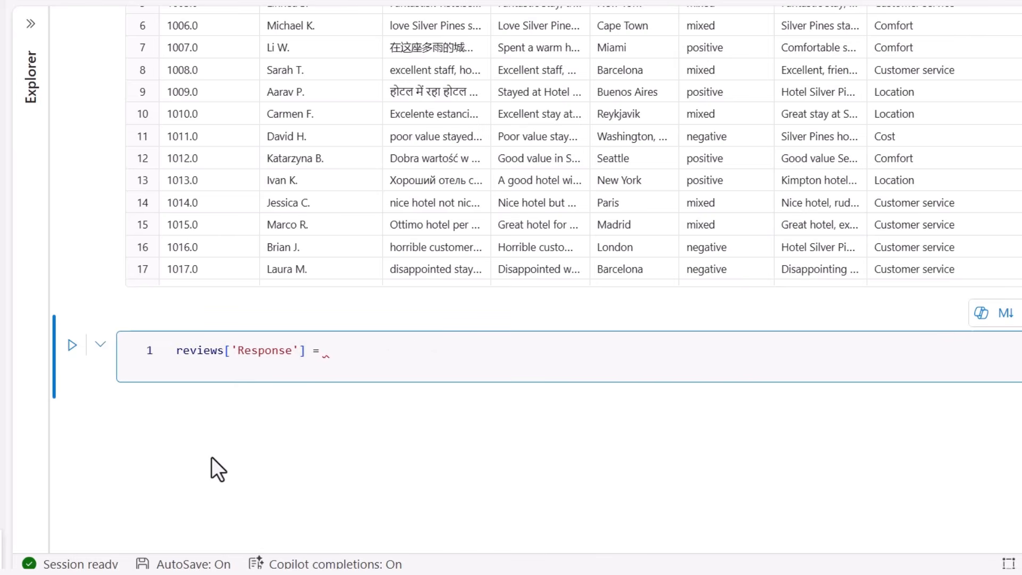
text( reviews.ai.generate_response()
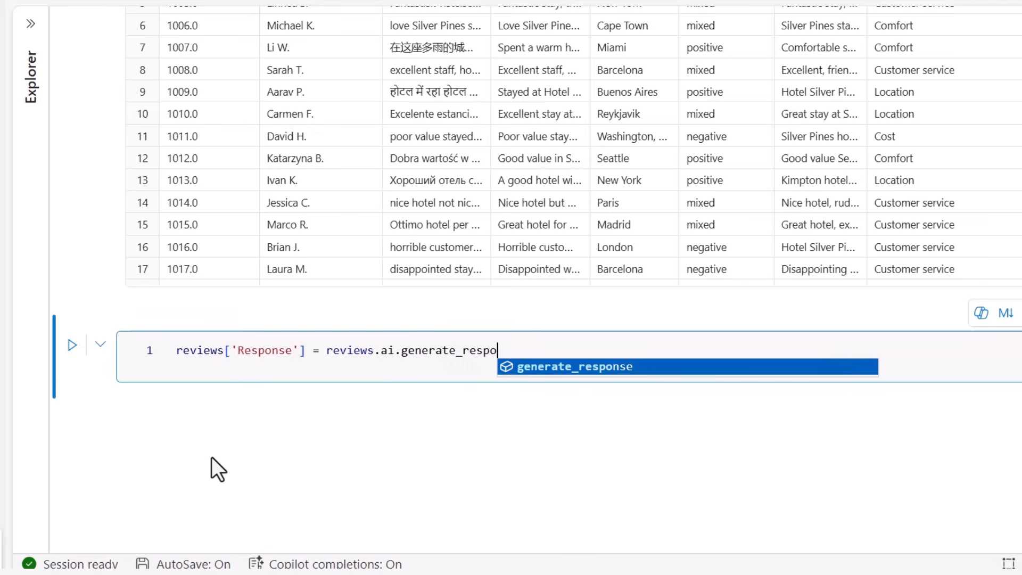
text("Draft a reply to {Review_Text}, addressing {Customer_Name} by their first name", is)
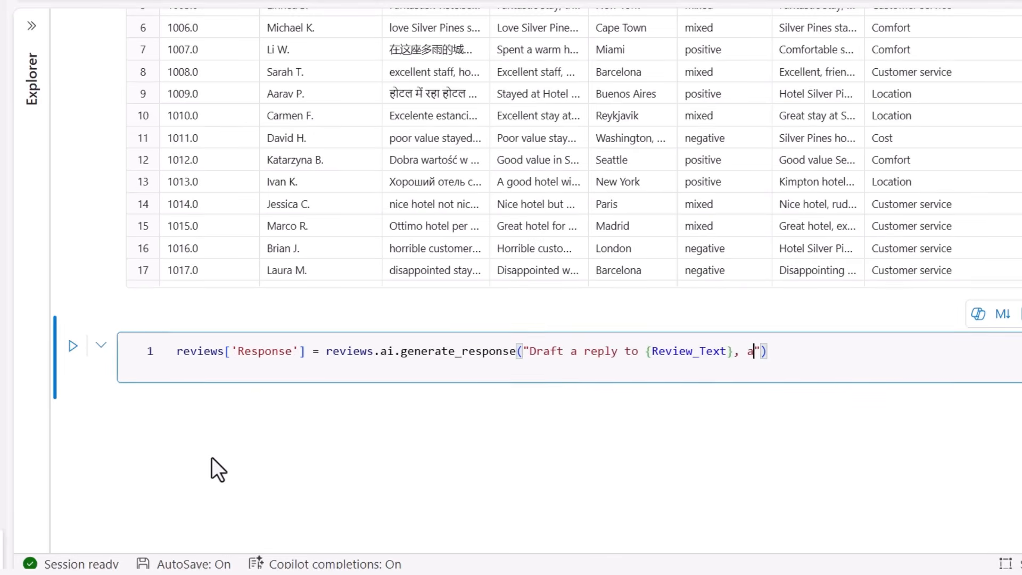
text(_pr)
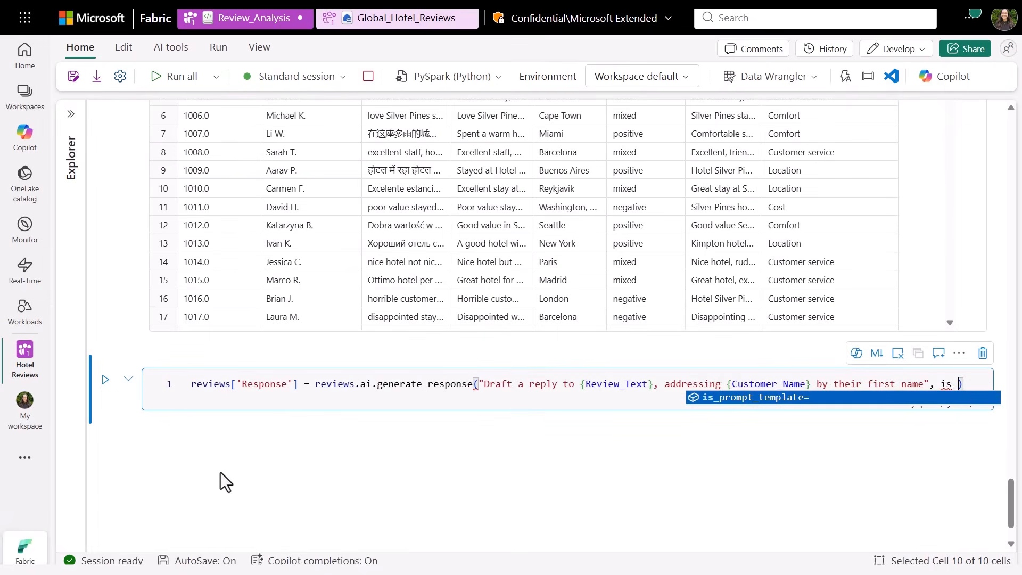
text(m)
key(BackSpace)
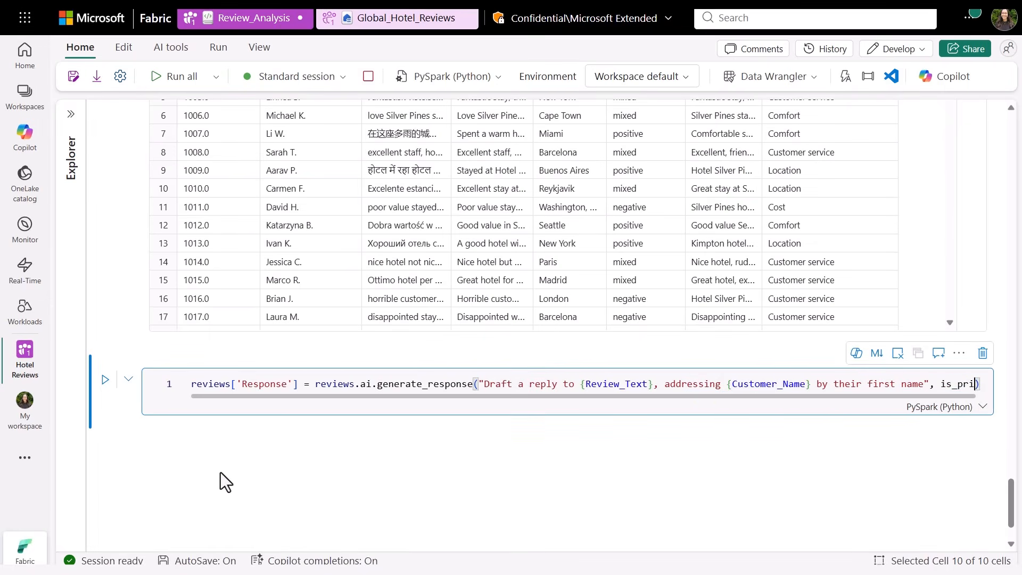
text(ompt)
key(Tab)
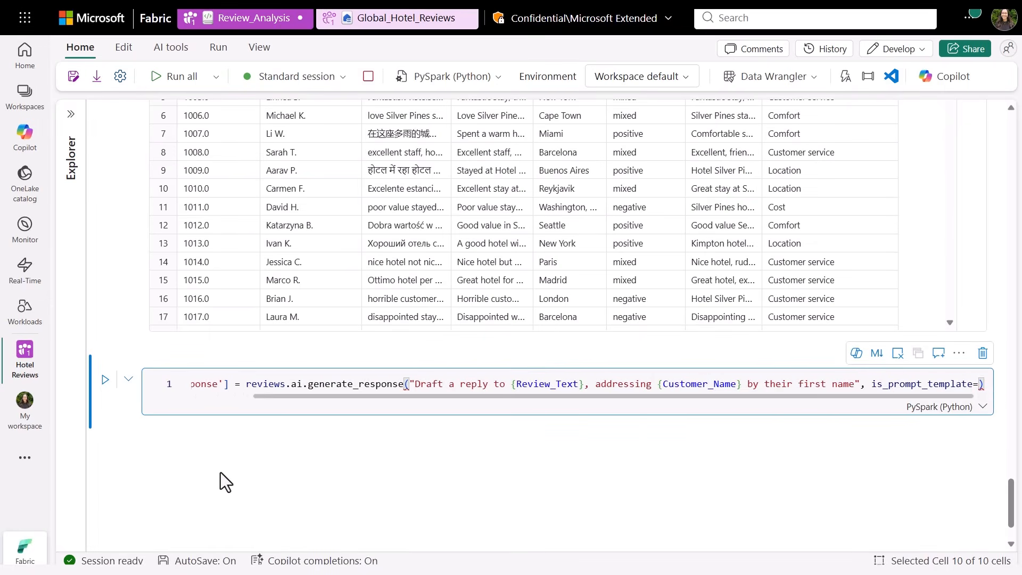
text(True)
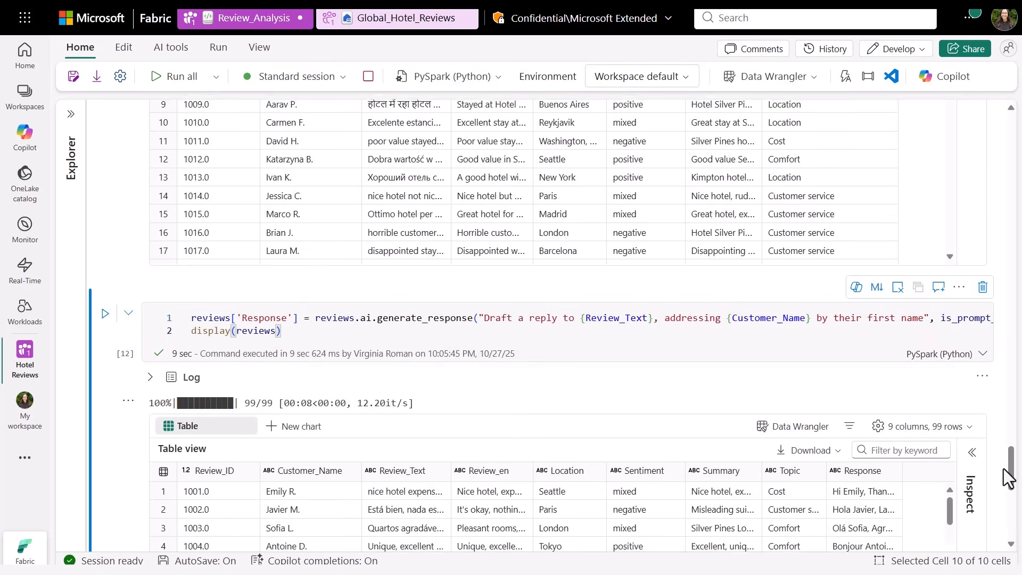
Step: Run the response generation cell with display(reviews) added, widen the Response column in the output table and select the first row's response
scroll(1007, 477, down, 5)
scroll(1007, 478, down, 3)
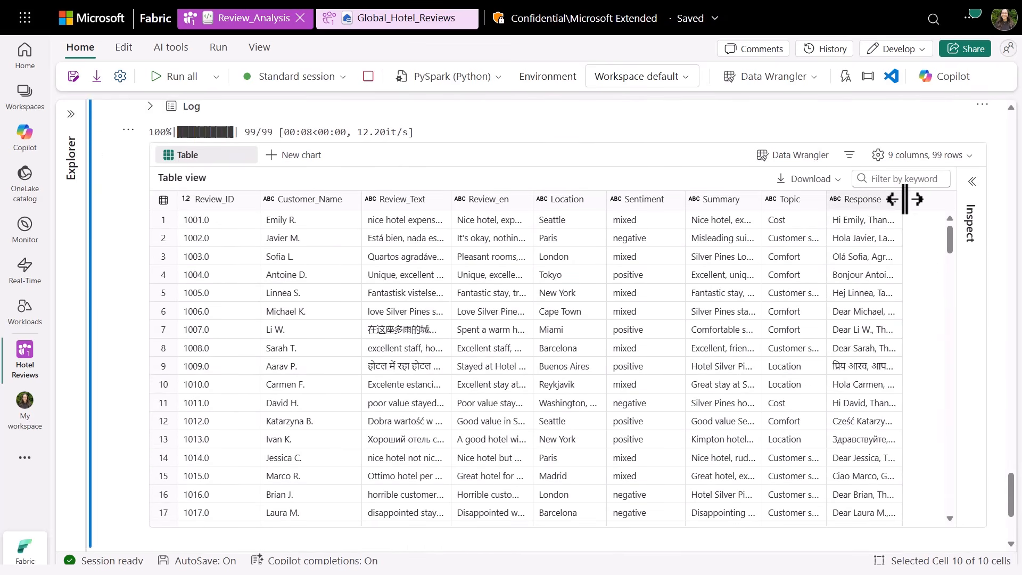
drag(905, 199, 935, 196)
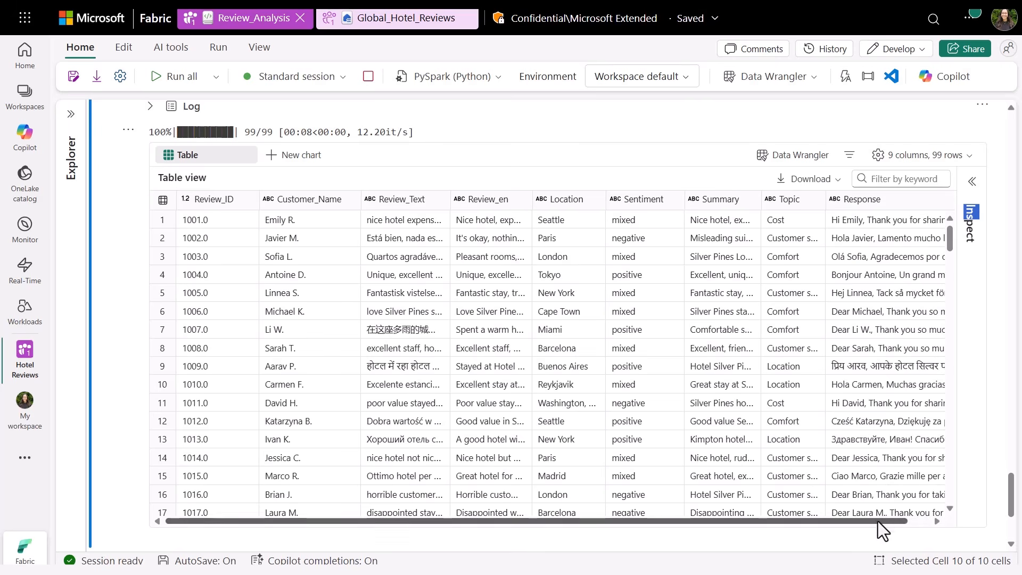
drag(877, 522, 939, 517)
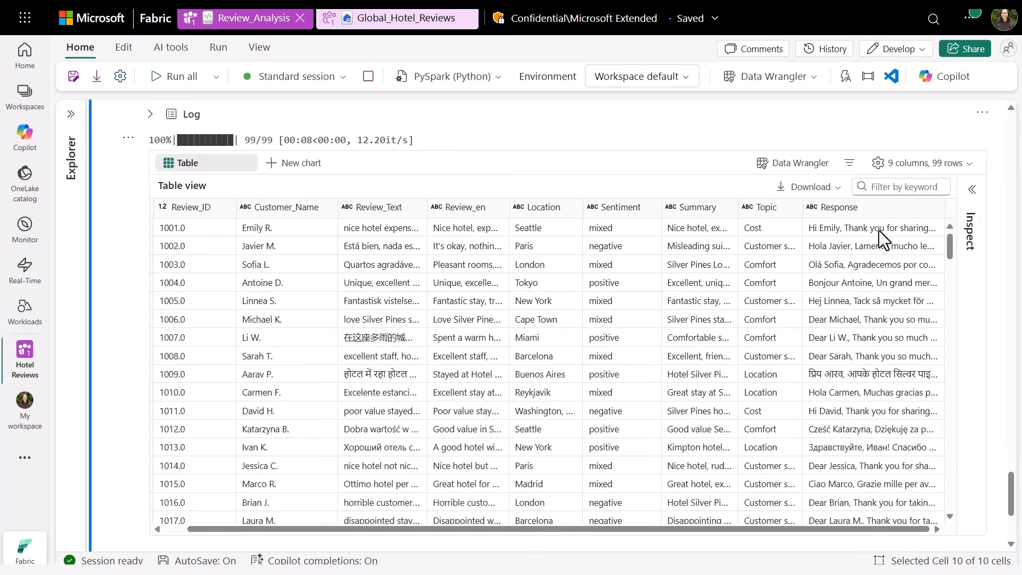
click(879, 231)
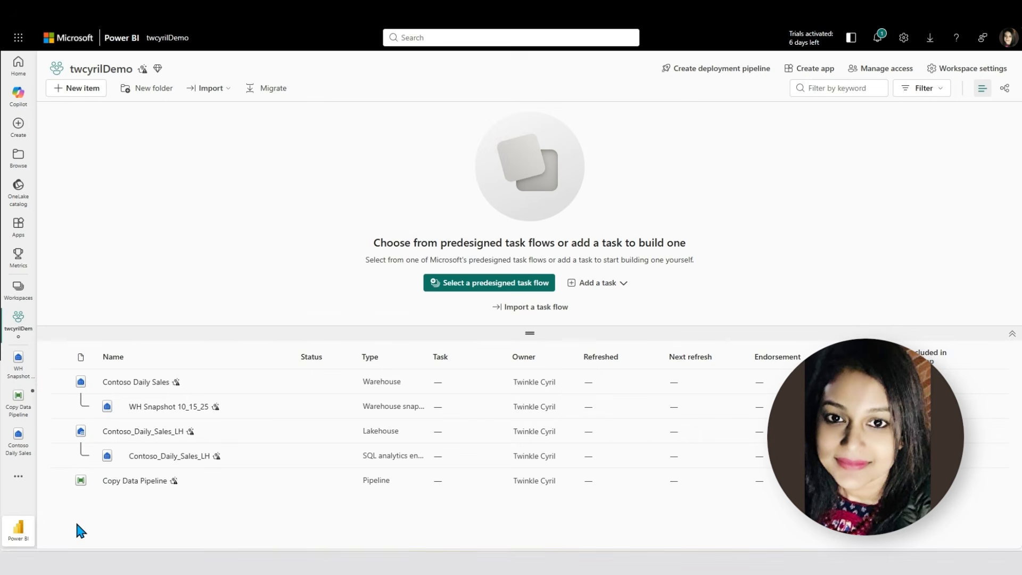
Step: In the Contoso Daily Sales warehouse, create a warehouse snapshot named WH Snapshot 10_16_25 that captures the current state
click(20, 451)
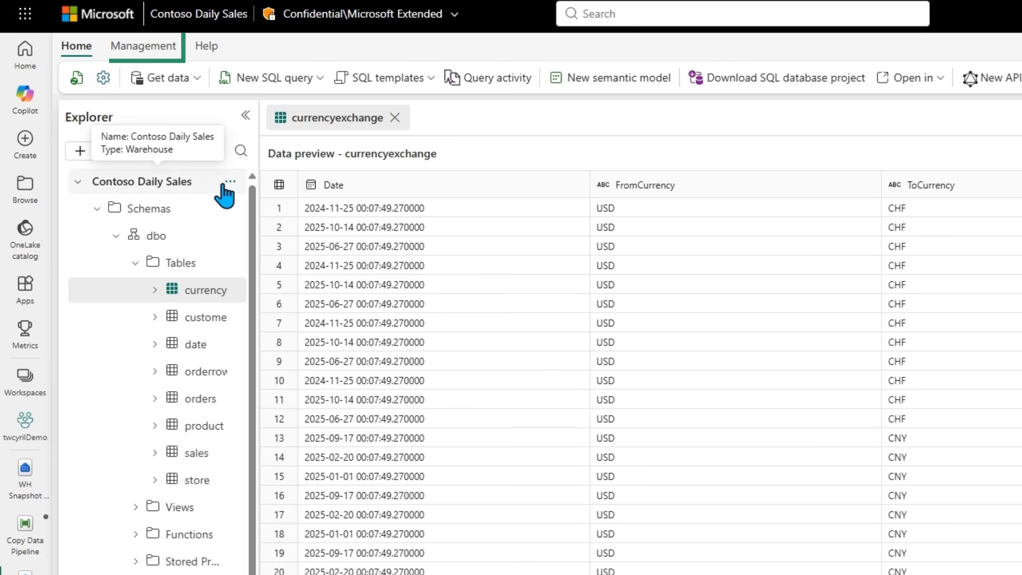
click(144, 53)
click(142, 87)
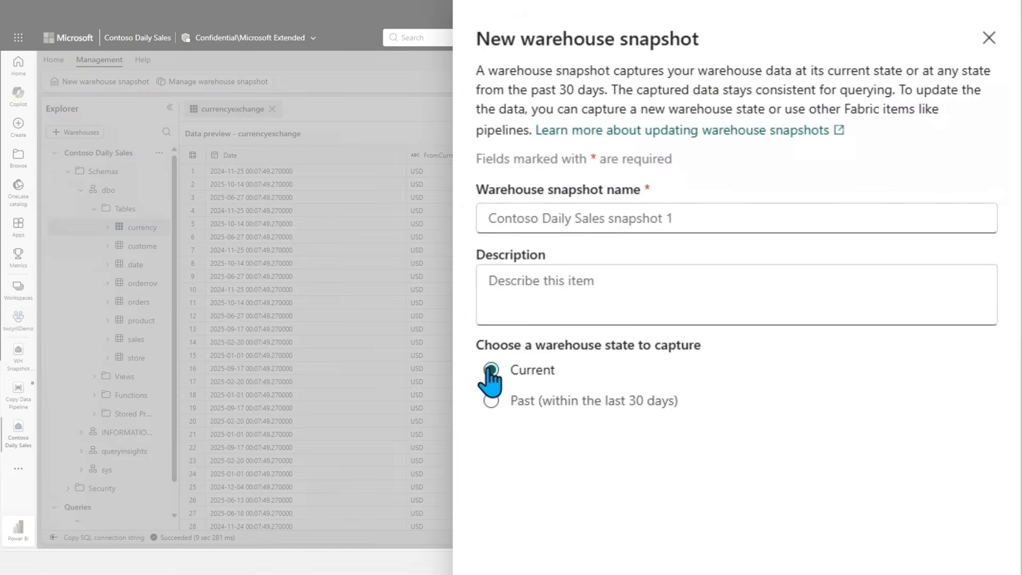
click(490, 400)
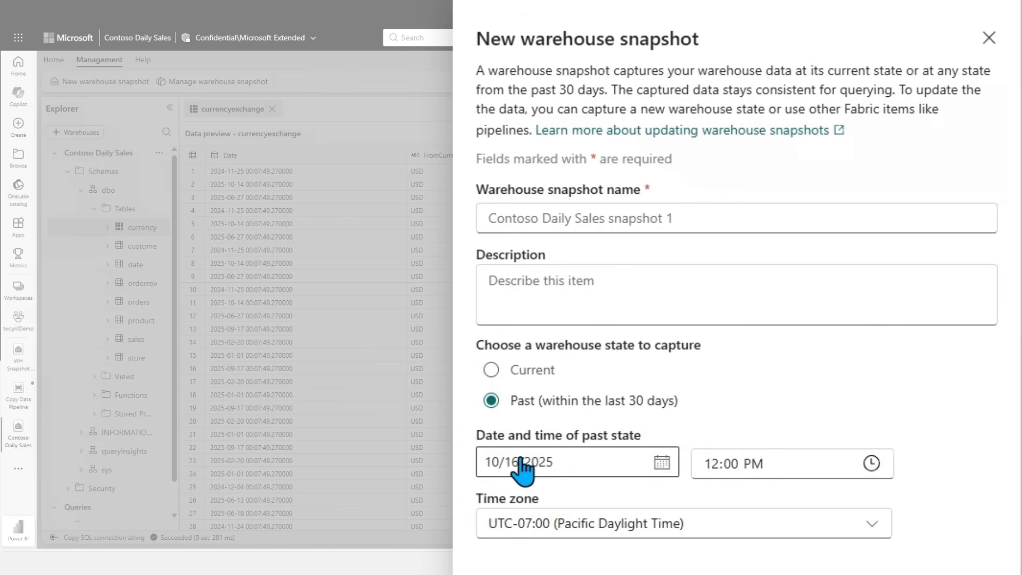
click(491, 370)
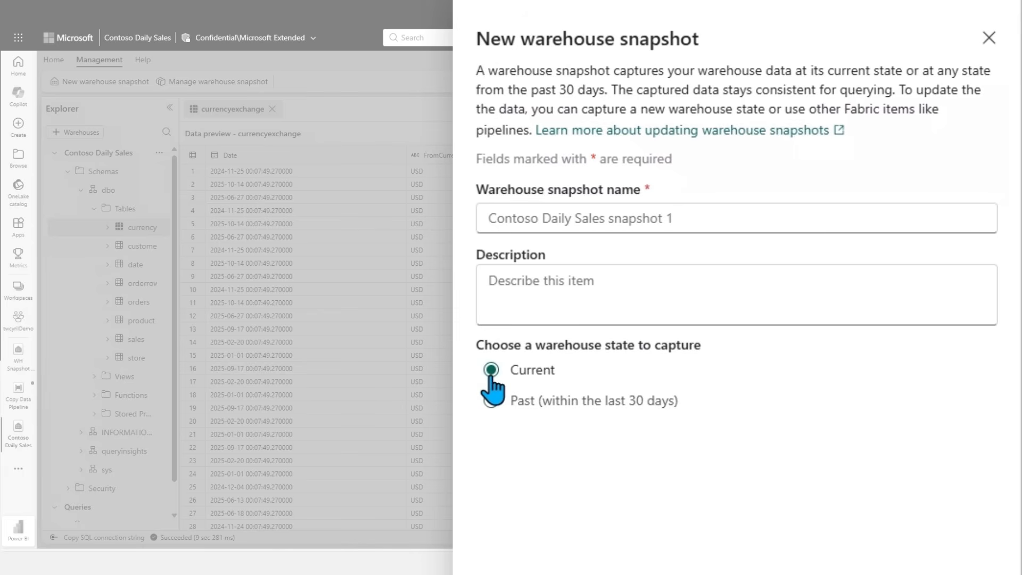
click(538, 219)
text(WH Snapshot 10_16_25)
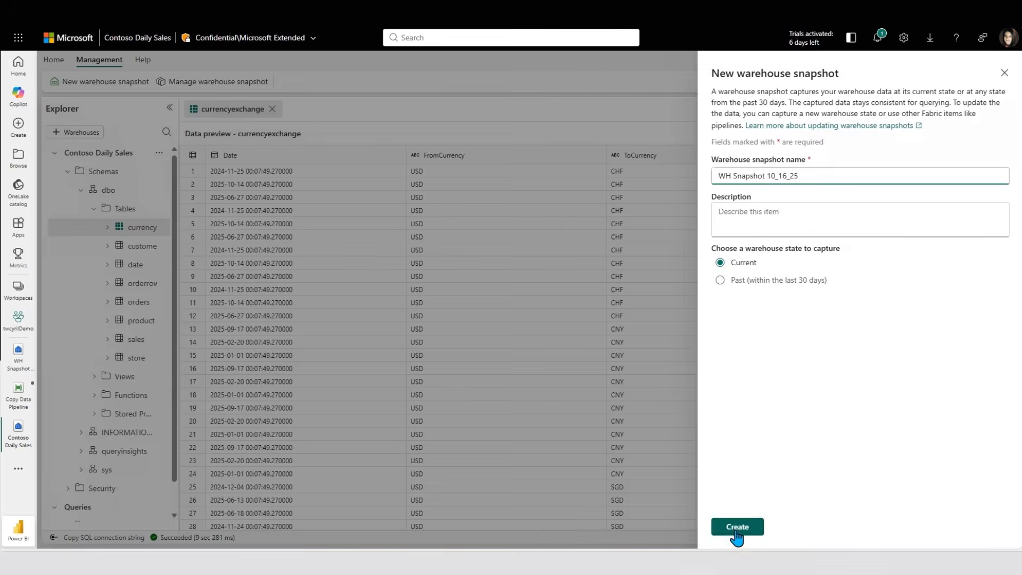
click(735, 528)
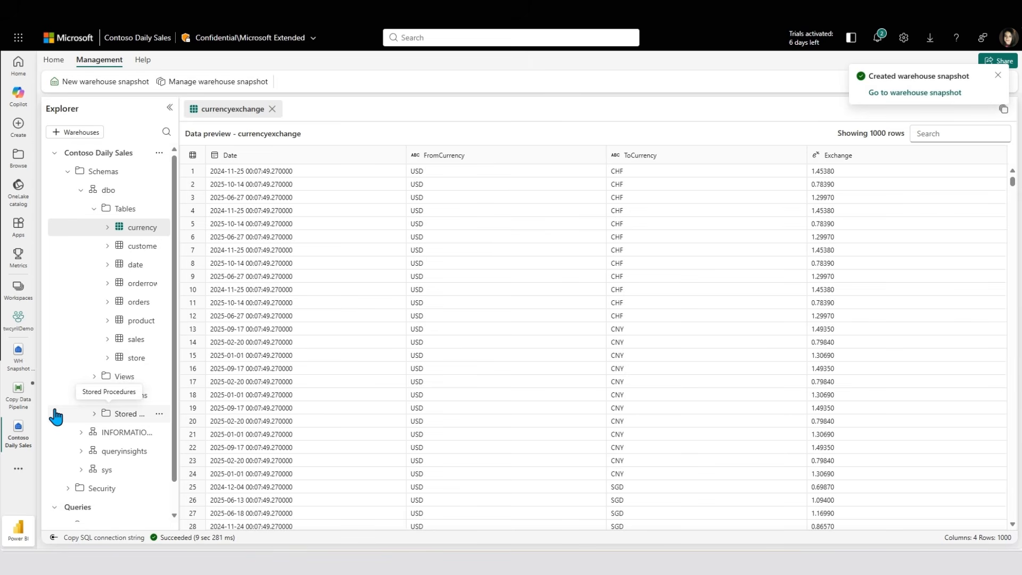
Step: Open WH Snapshot 10_15_25 and run SQL query 1 to count the rows of its currencyexchange table
click(16, 362)
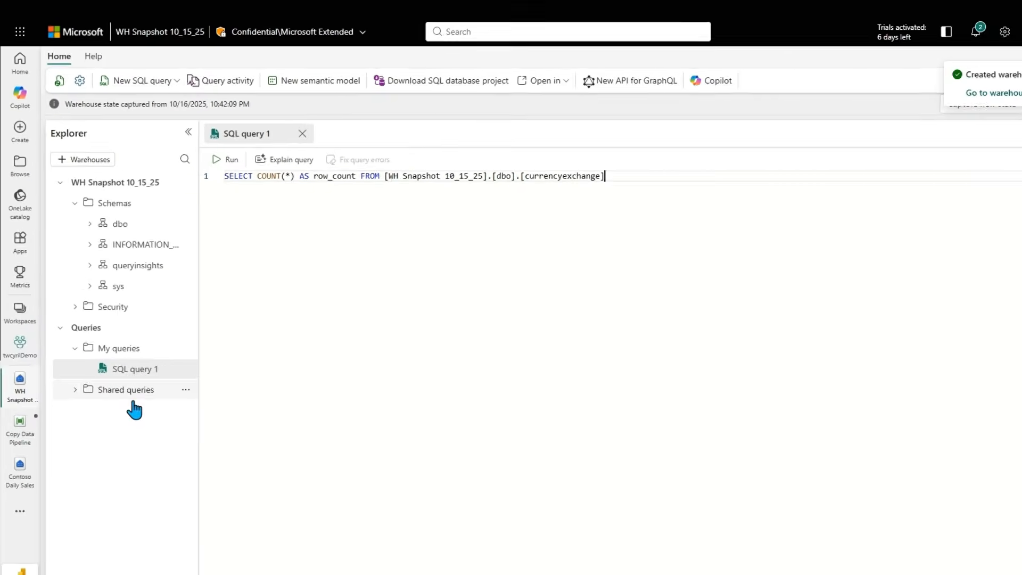
click(278, 182)
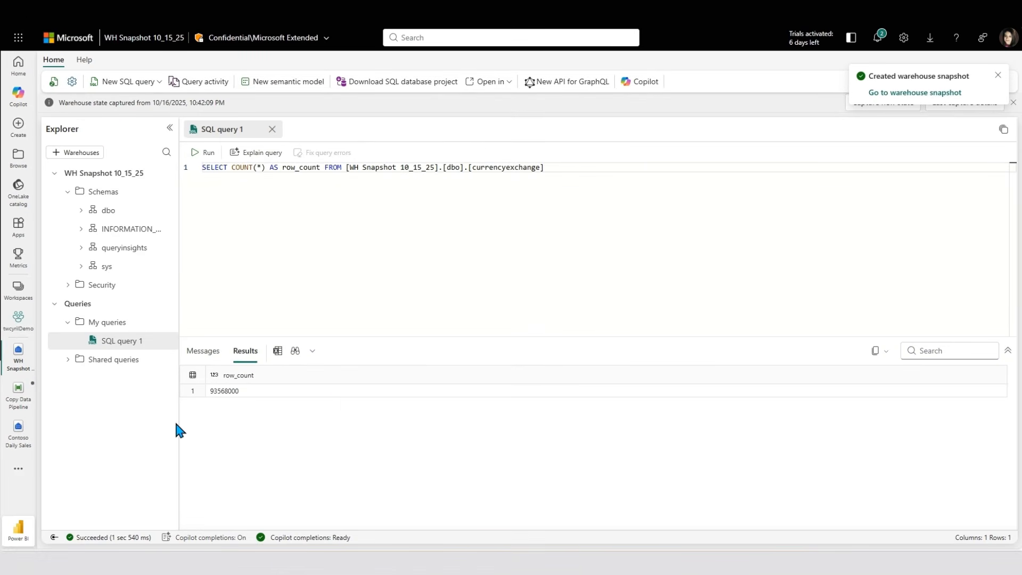
Step: From the snapshot management of Contoso Daily Sales, capture the current warehouse state into WH Snapshot 10_15_25
click(16, 444)
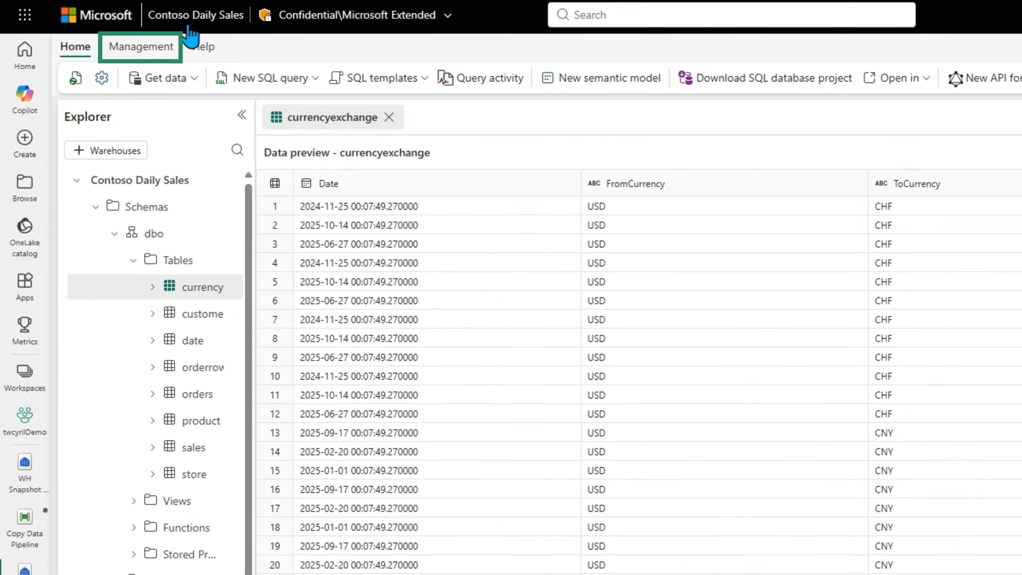
click(160, 46)
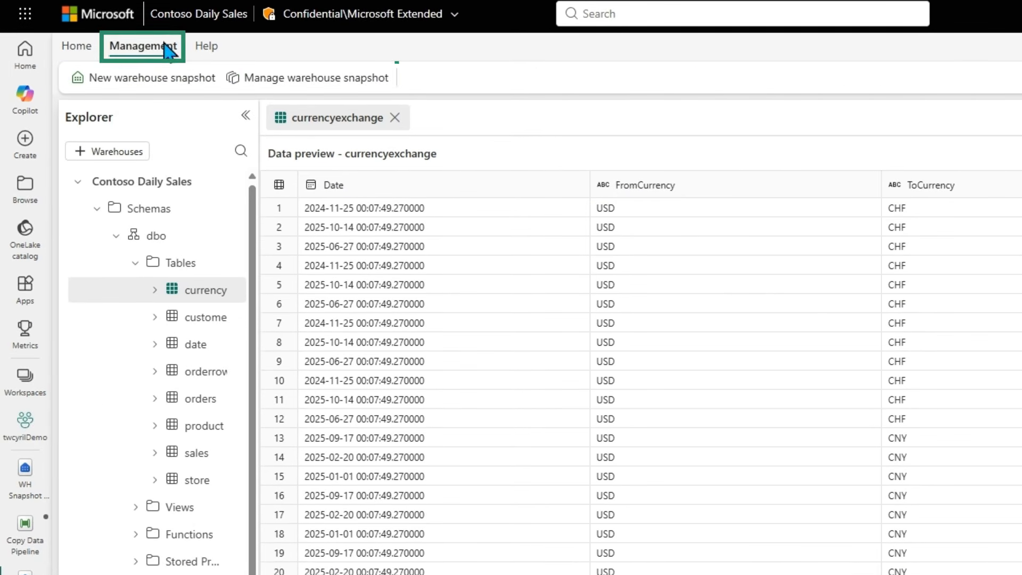
click(292, 85)
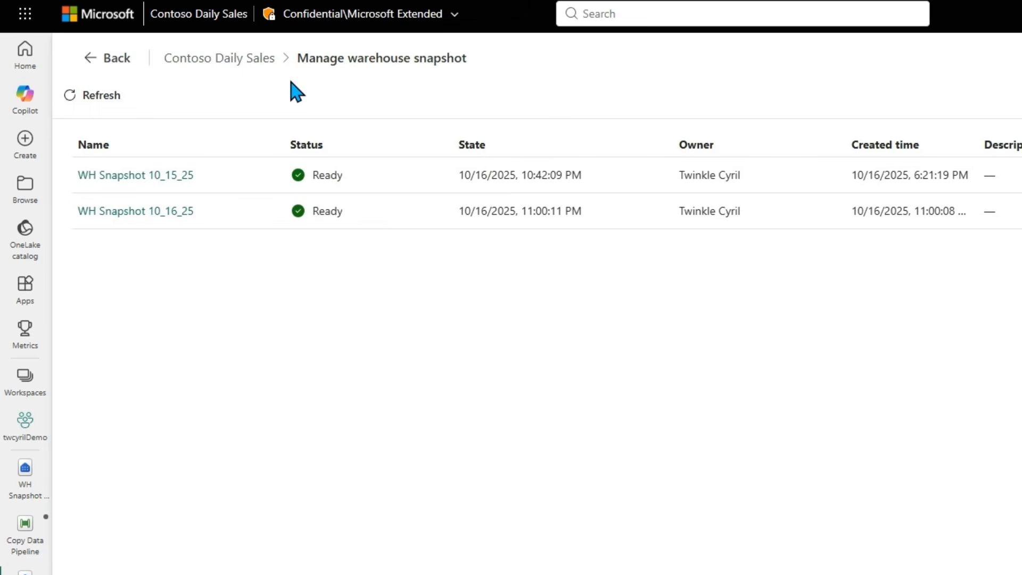
click(272, 177)
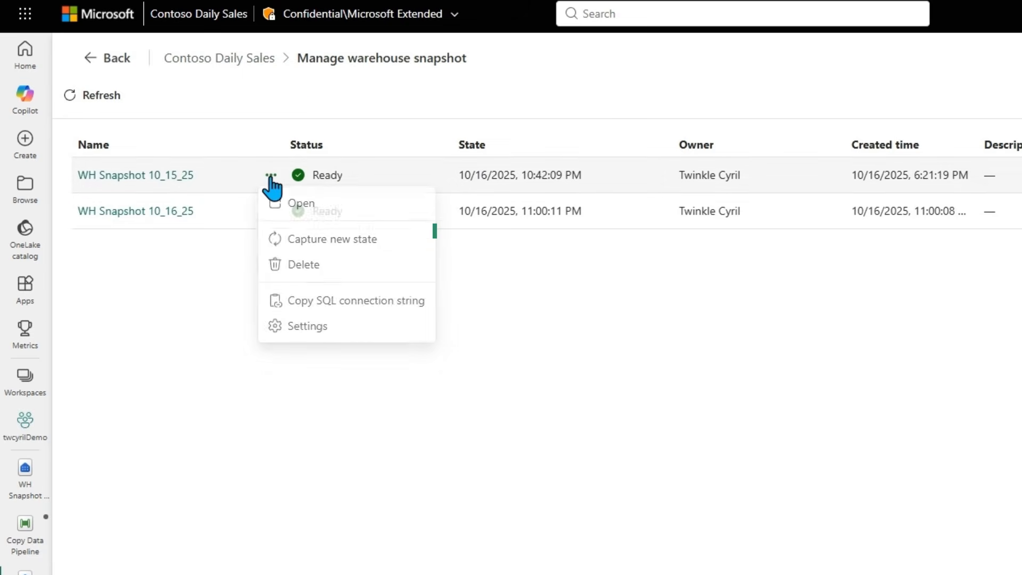
click(329, 249)
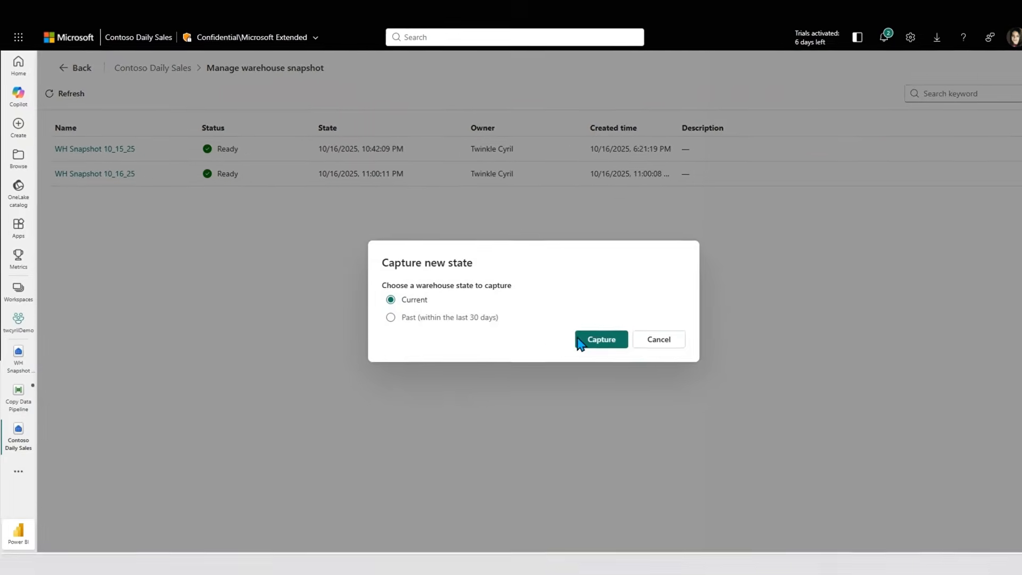
click(579, 339)
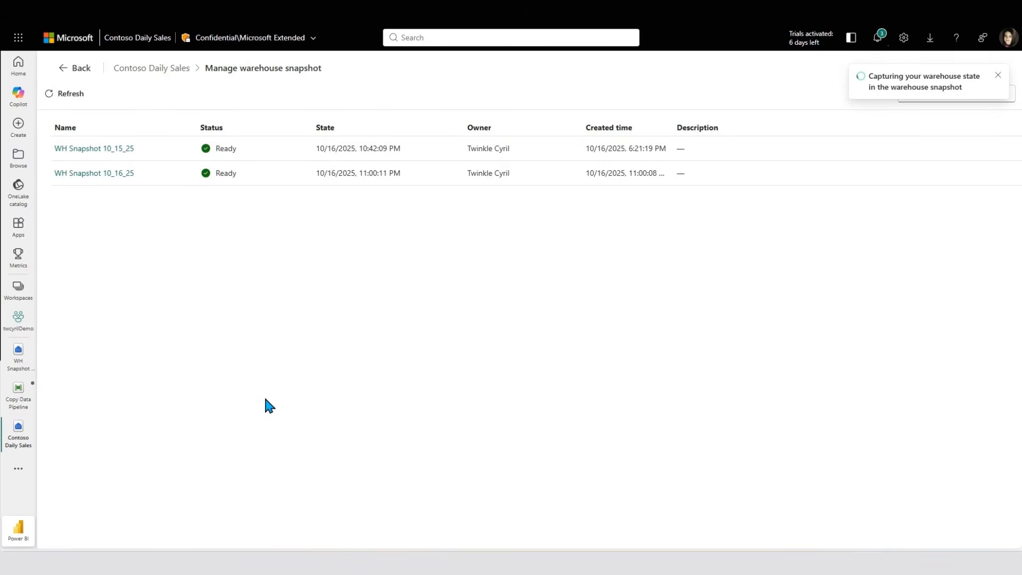
Step: Check the snapshot timestamp script in Copy Data Pipeline and rerun the currencyexchange row count on WH Snapshot 10_15_25
click(20, 408)
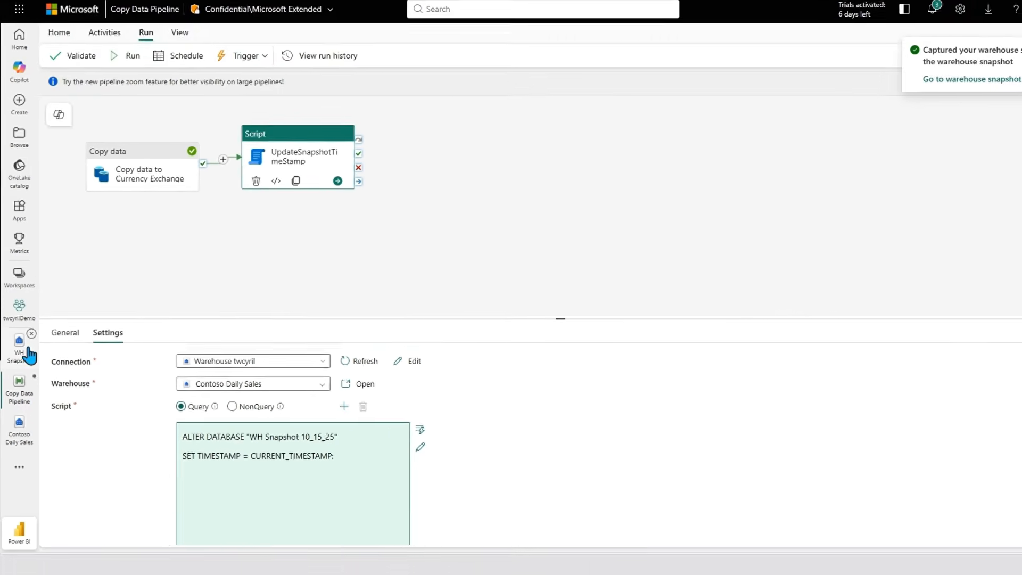
click(19, 355)
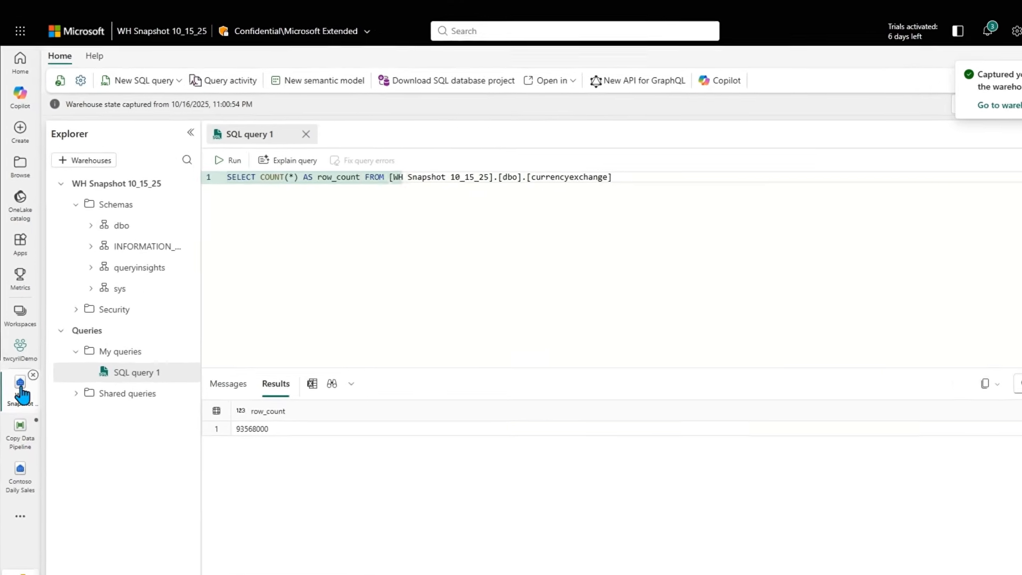
click(286, 174)
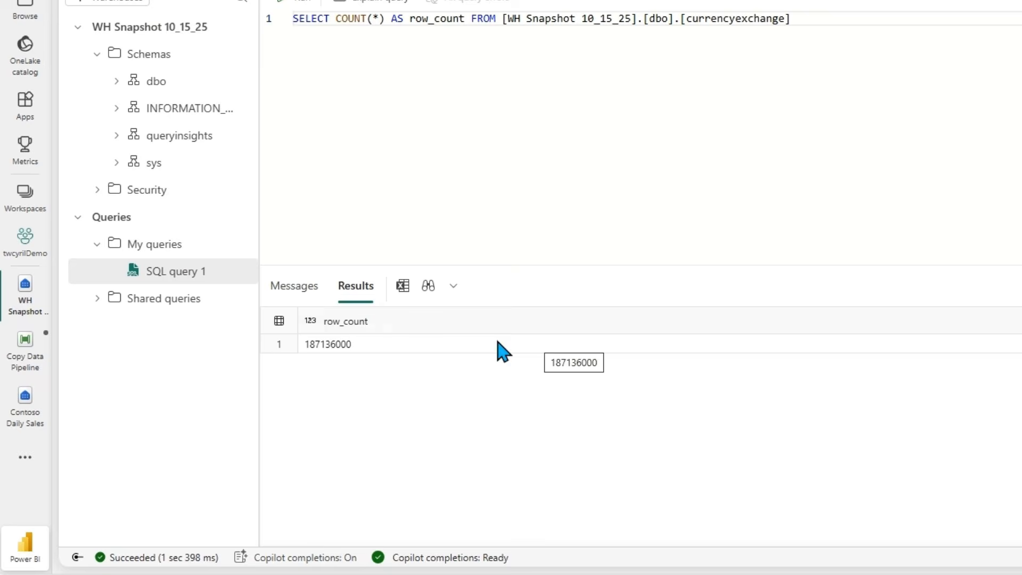
click(295, 290)
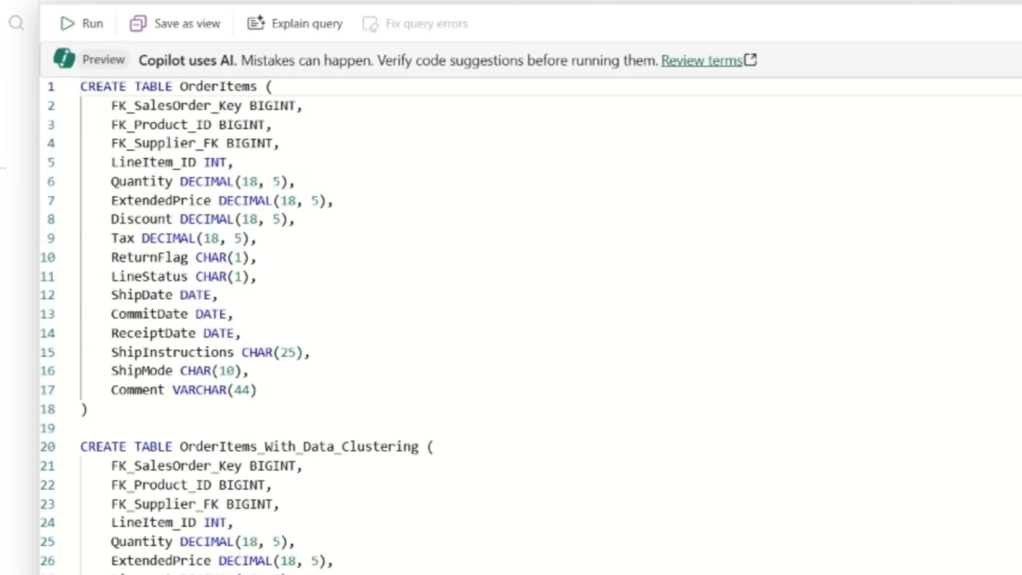
Step: Examine the CREATE TABLE statement for OrderItems_With_Data_Clustering, highlighting its WITH (CLUSTER BY (FK_SalesOrder_Key)) clause
scroll(531, 326, down, 5)
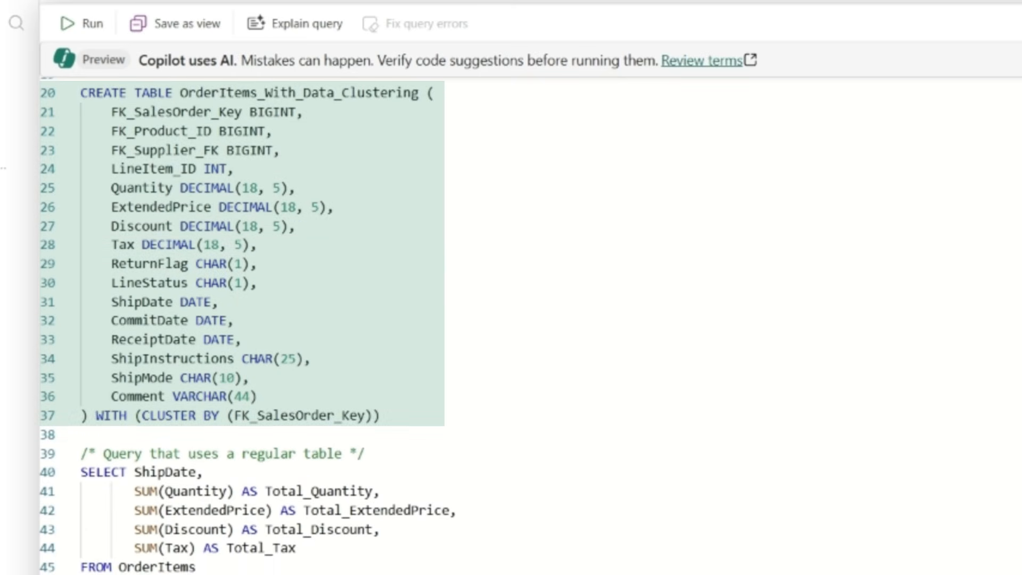
drag(419, 413, 220, 414)
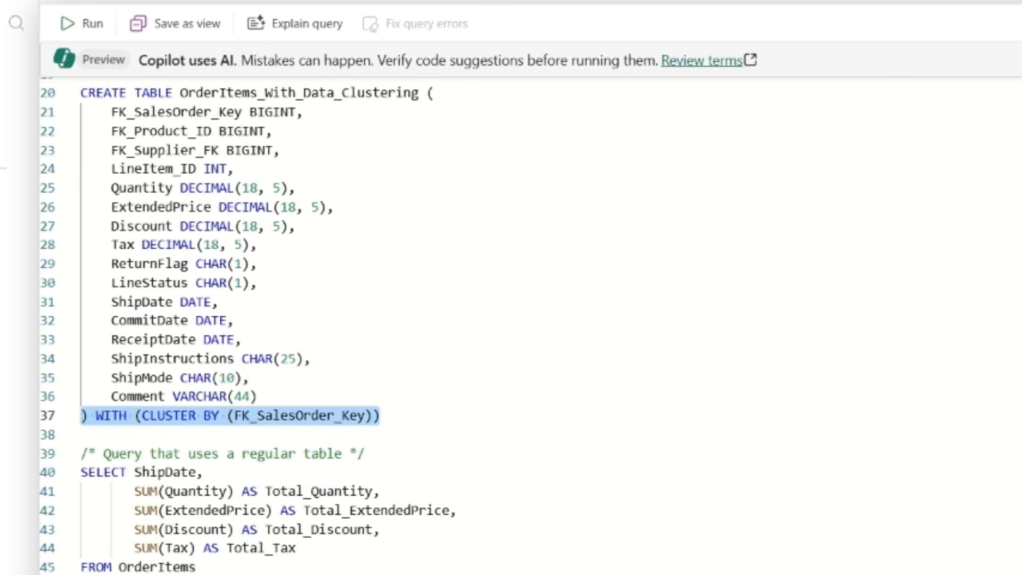
Step: Run only the SELECT query labelled 'Regular' that aggregates the regular OrderItems table by ShipDate
scroll(245, 325, down, 6)
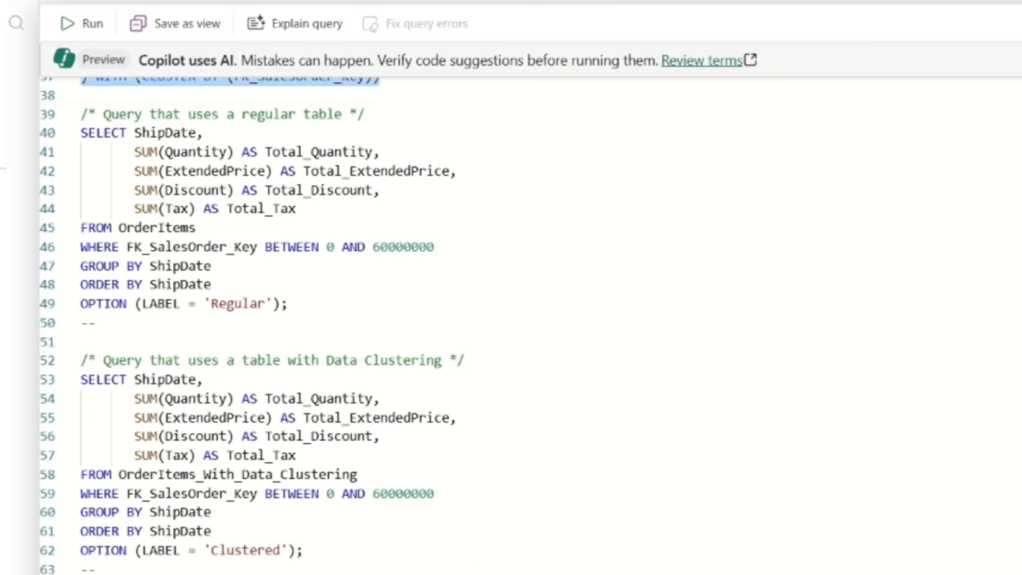
drag(322, 286, 74, 111)
click(77, 32)
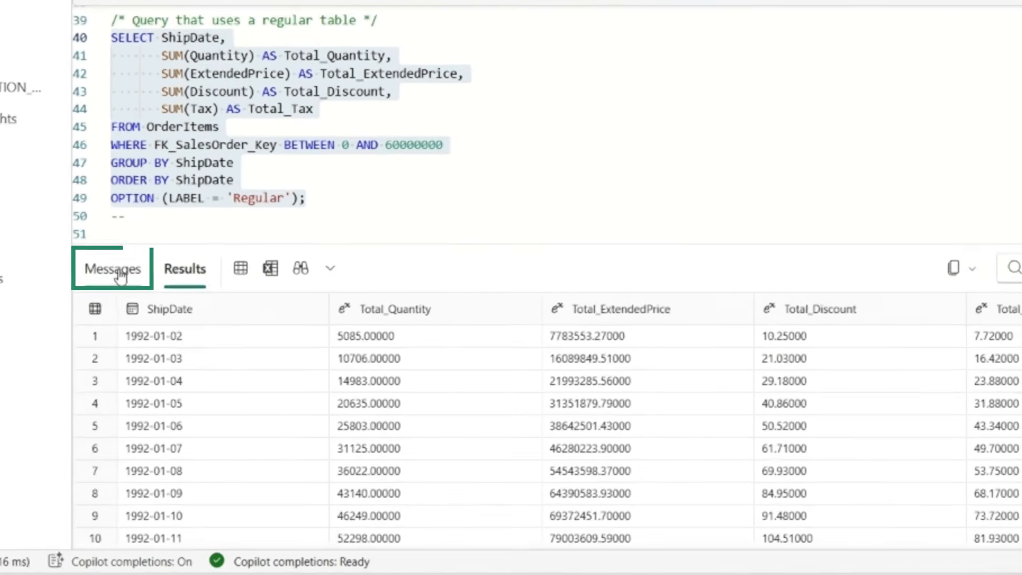
Step: Copy the 'Regular' query's statement ID from its execution messages into the comment line below that query
click(120, 274)
drag(308, 332, 568, 325)
click(190, 195)
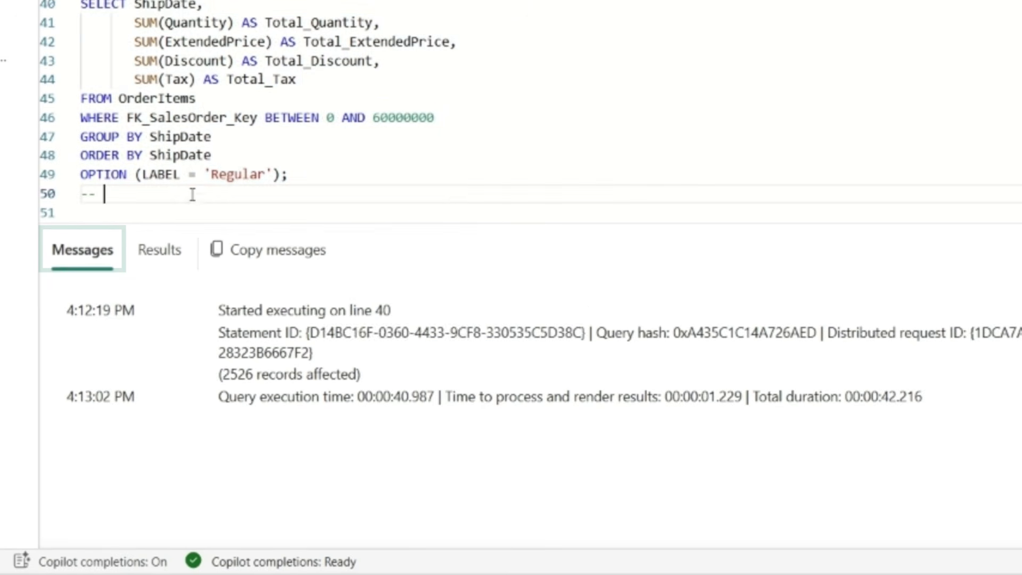
right_click(190, 196)
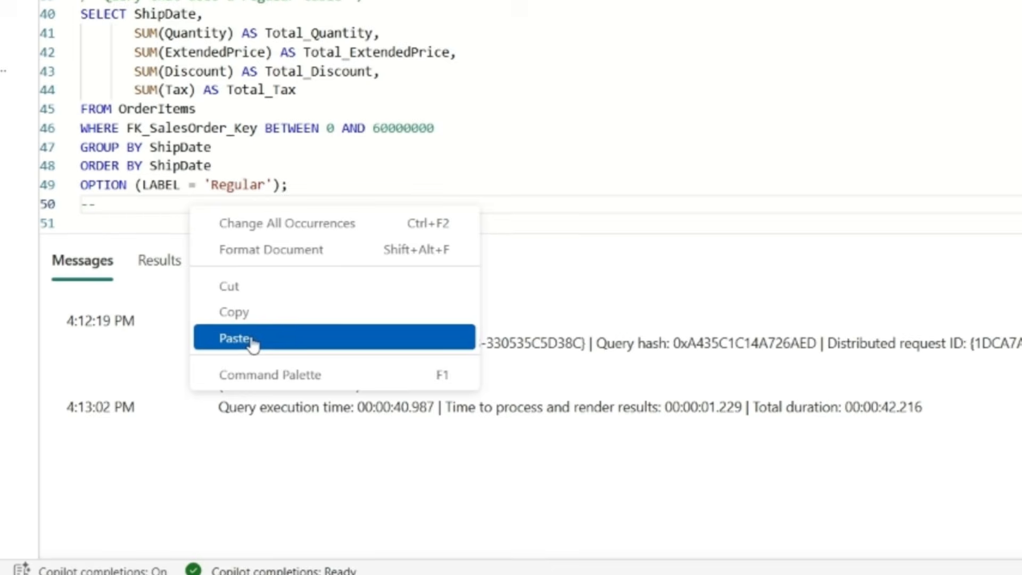
click(234, 339)
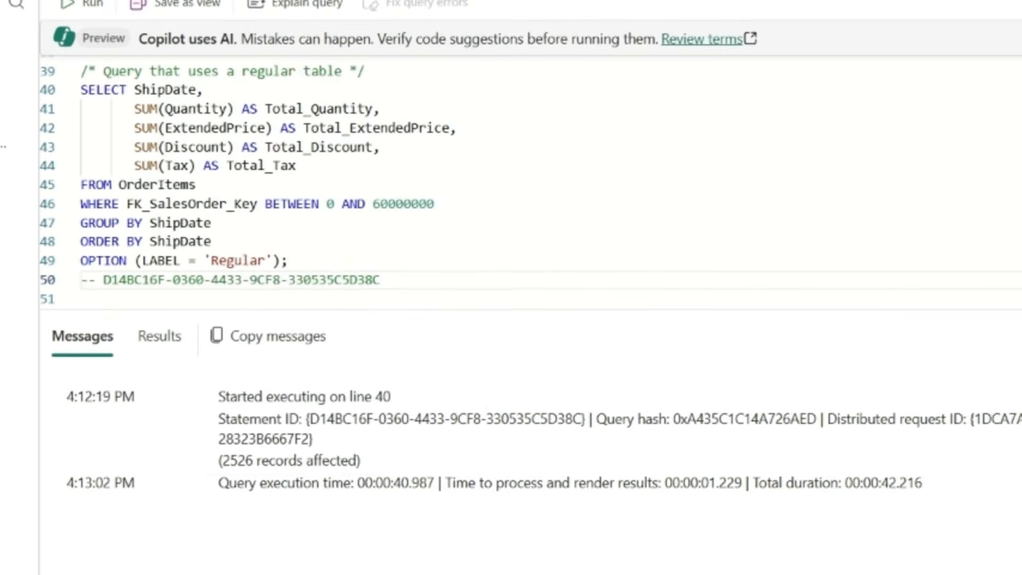
Step: Run only the SELECT query labelled 'Clustered' that aggregates OrderItems_With_Data_Clustering by ShipDate
scroll(479, 186, down, 4)
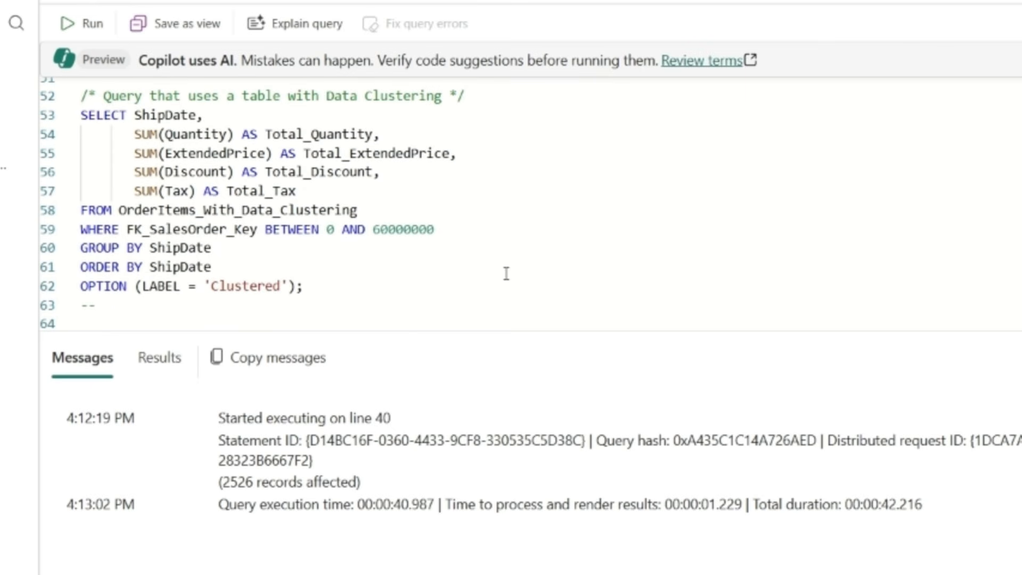
drag(309, 286, 18, 119)
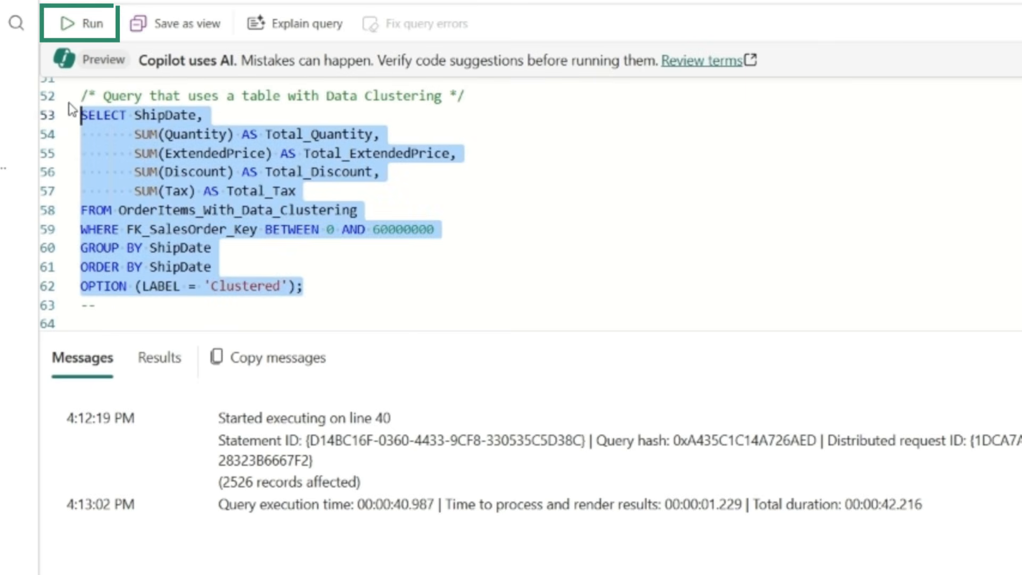
click(86, 23)
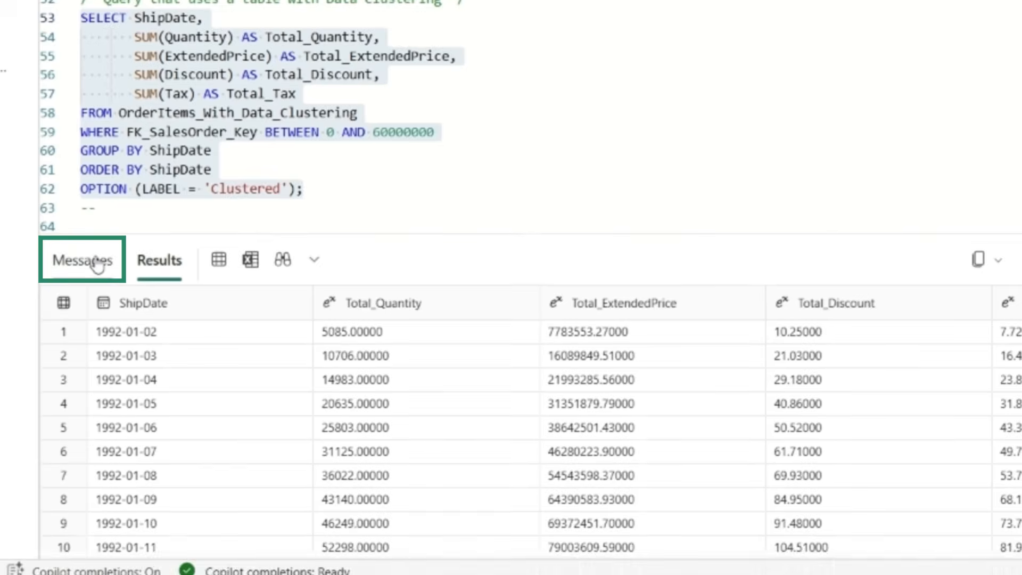
Step: Copy the 'Clustered' query's statement ID from its execution messages into the comment line below that query
click(98, 362)
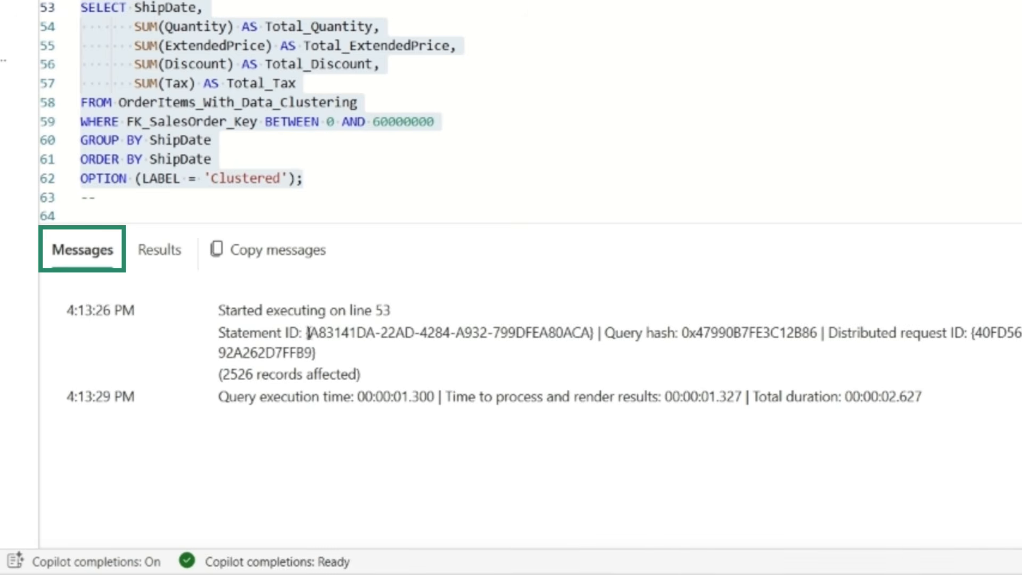
drag(366, 328, 541, 338)
key(ctrl+c)
click(103, 197)
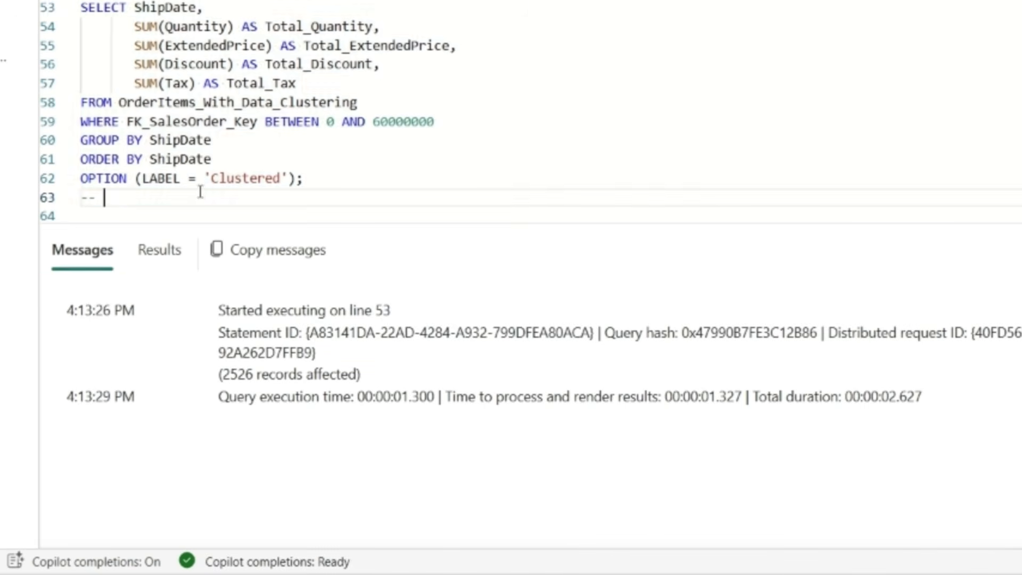
key(ctrl+v)
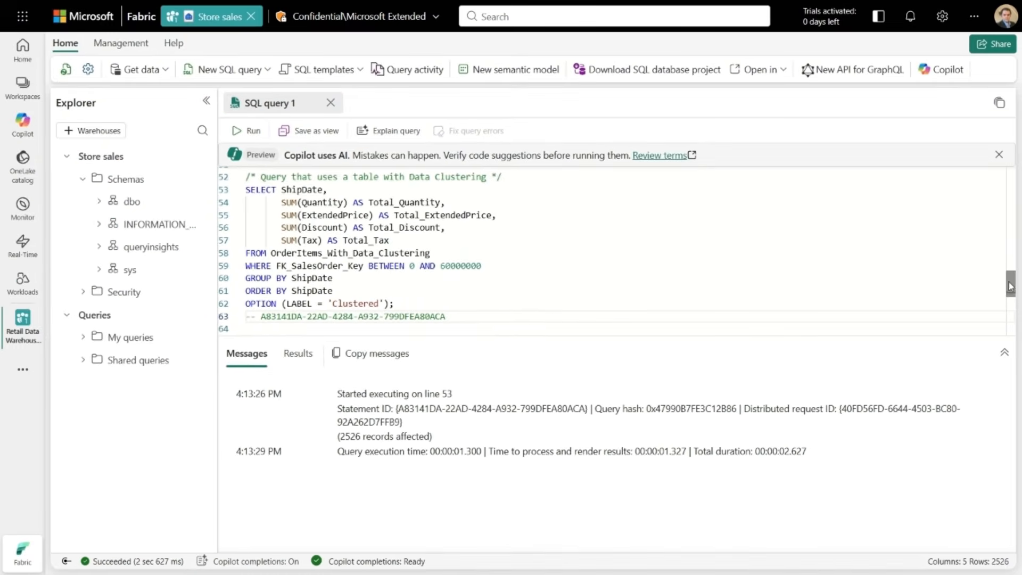
Step: In the queryinsights.exec_requests_history query, replace the two placeholders in the distributed_statement_id filter with the recorded clustered and regular statement IDs
scroll(444, 295, down, 5)
click(444, 295)
double_click(447, 302)
key(ctrl+v)
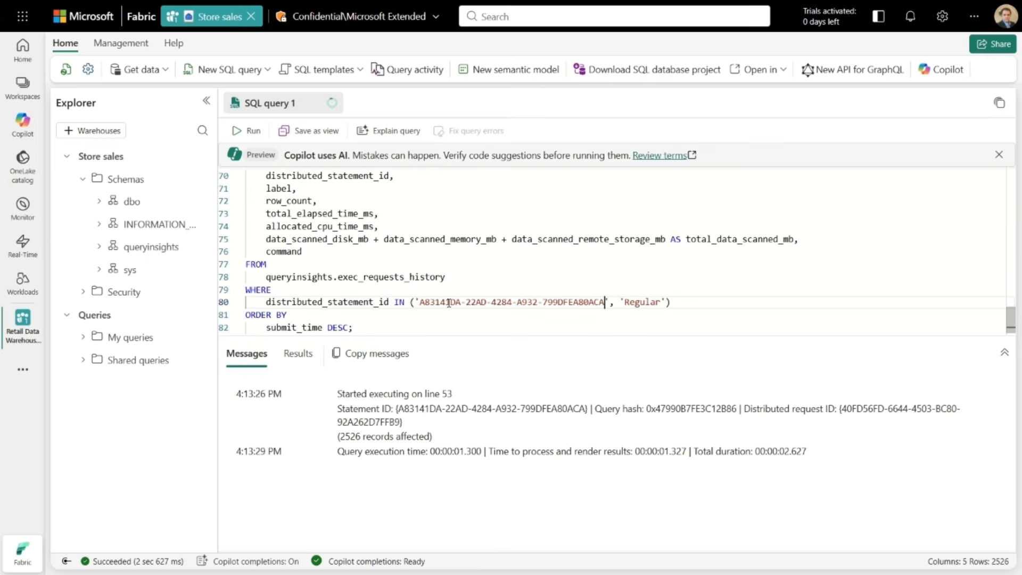
drag(1011, 328, 1017, 271)
drag(455, 279, 272, 282)
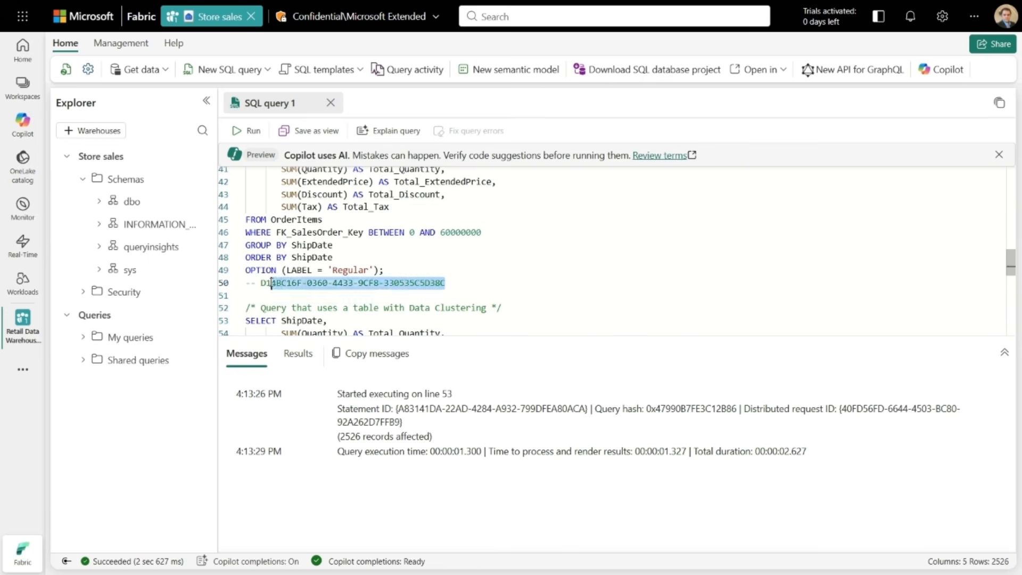
drag(1012, 274, 1011, 326)
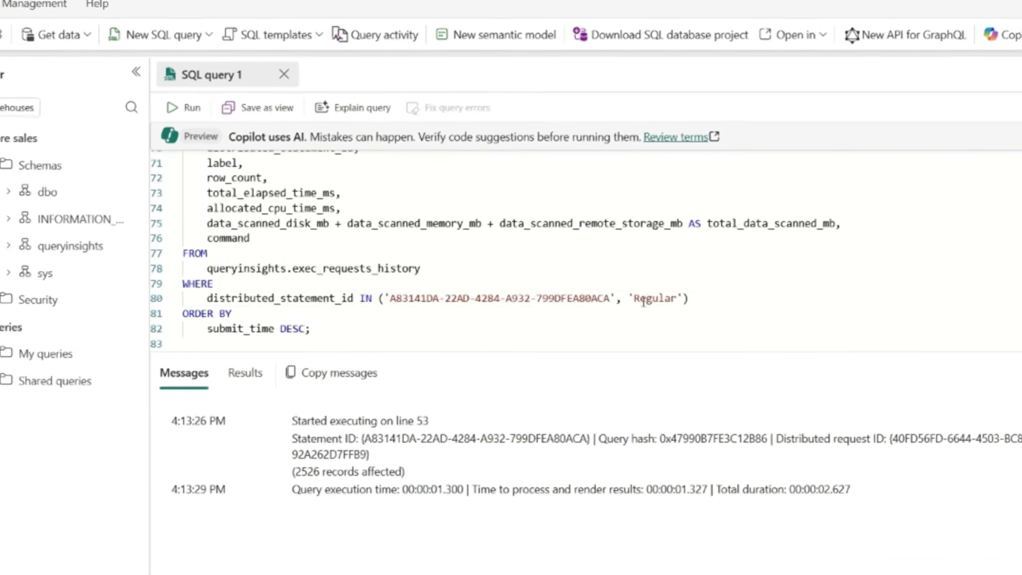
double_click(642, 299)
key(ctrl+v)
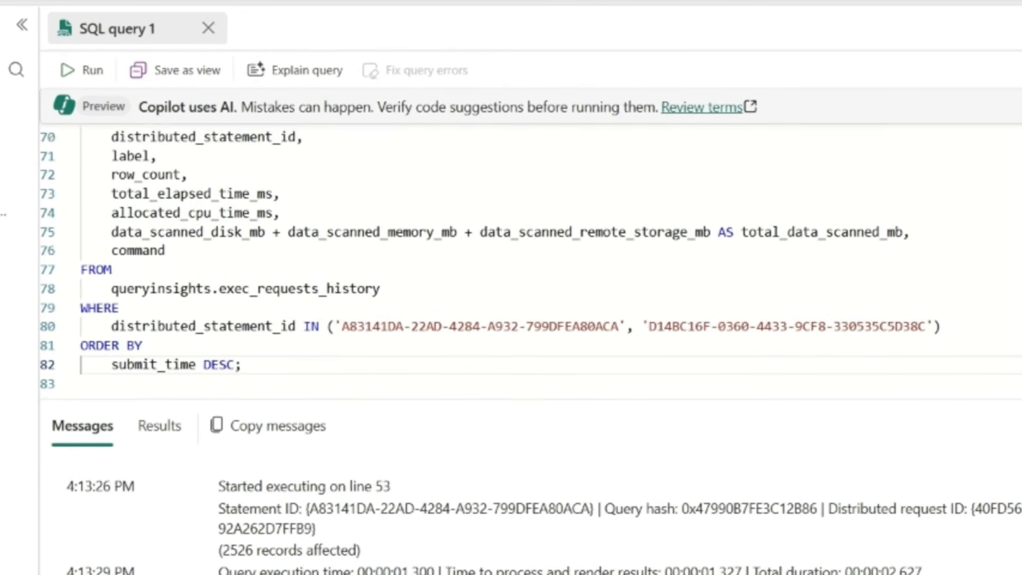
Step: Run only the queryinsights.exec_requests_history query to compare elapsed time, CPU time and data scanned for both statements
scroll(221, 415, up, 2)
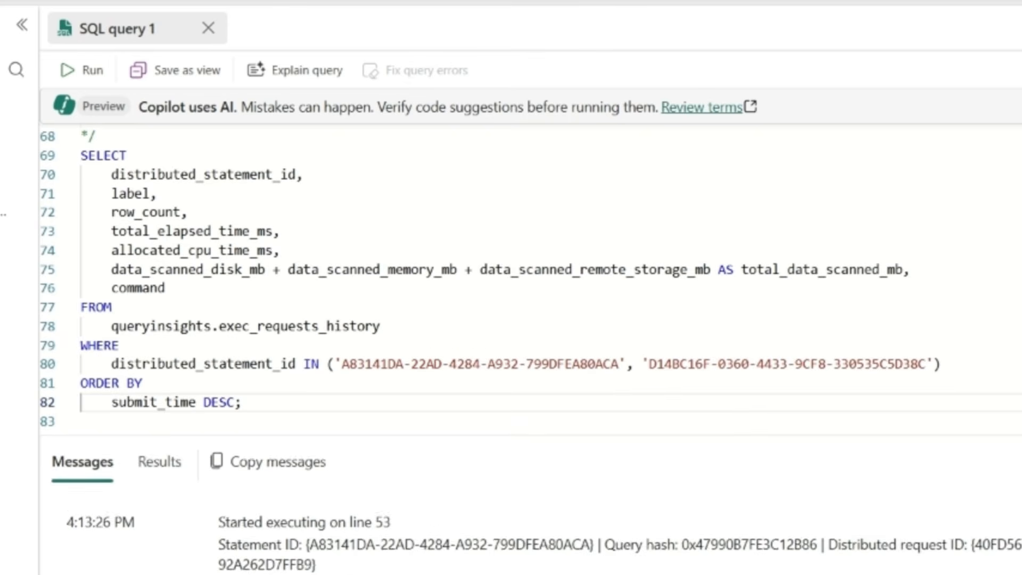
mouse_move(269, 411)
mouse_down()
mouse_move(131, 279)
mouse_move(79, 171)
mouse_up()
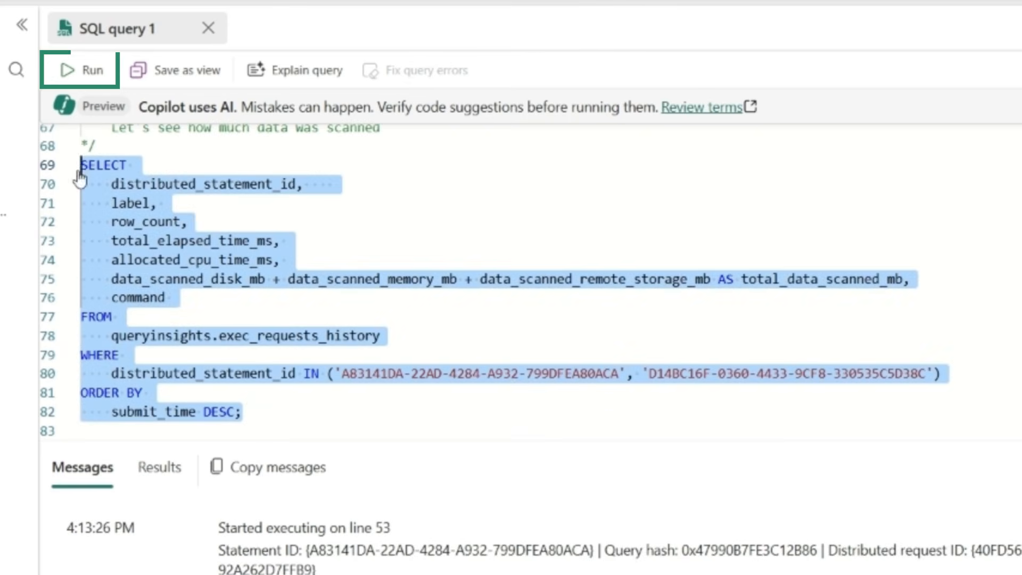
click(85, 78)
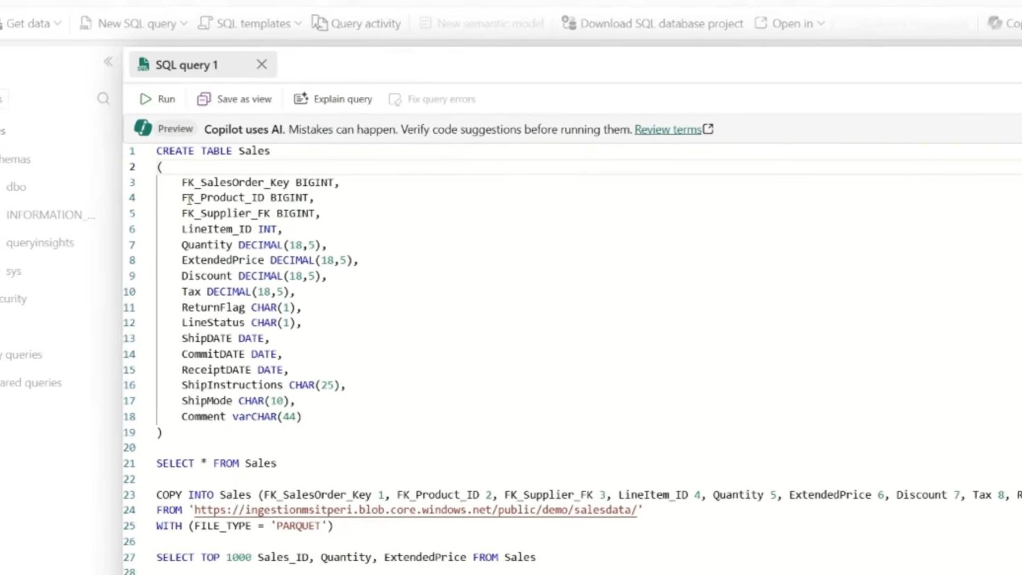
Step: Add Sales_ID BIGINT IDENTITY as the first column in the CREATE TABLE Sales statement and run only that statement
key(Return)
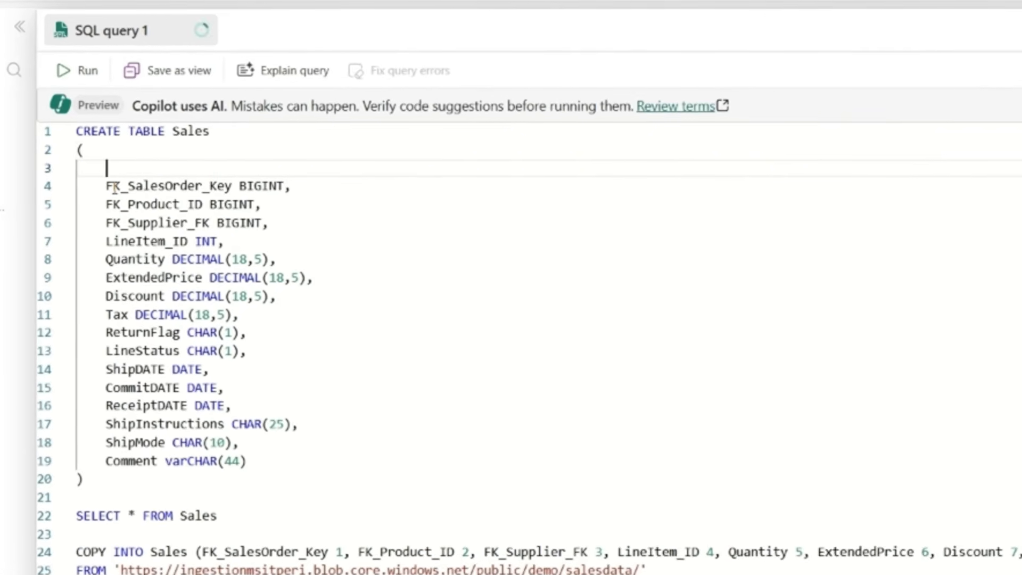
text(Sales_ID )
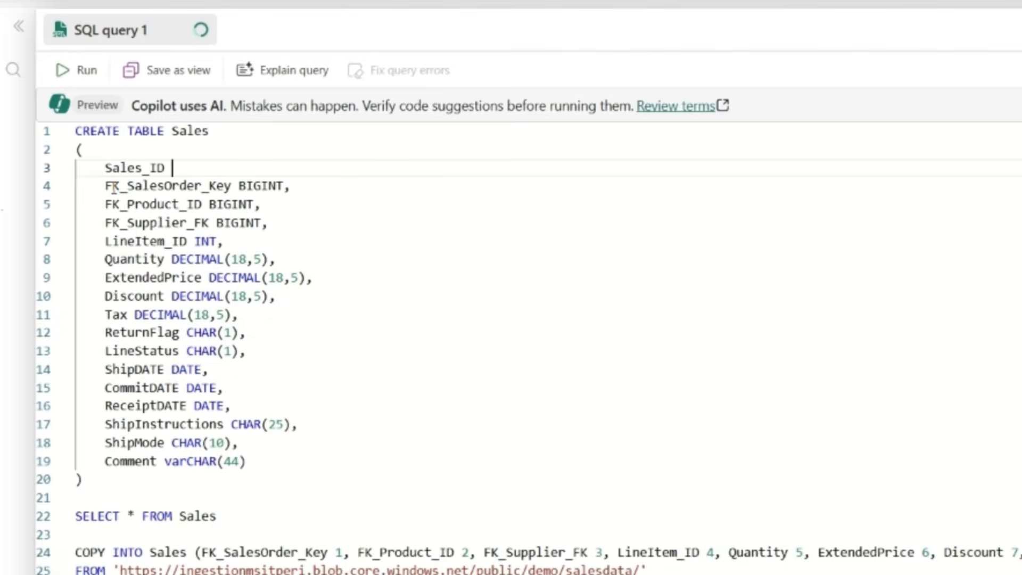
text(BIGINT IDENTITY)
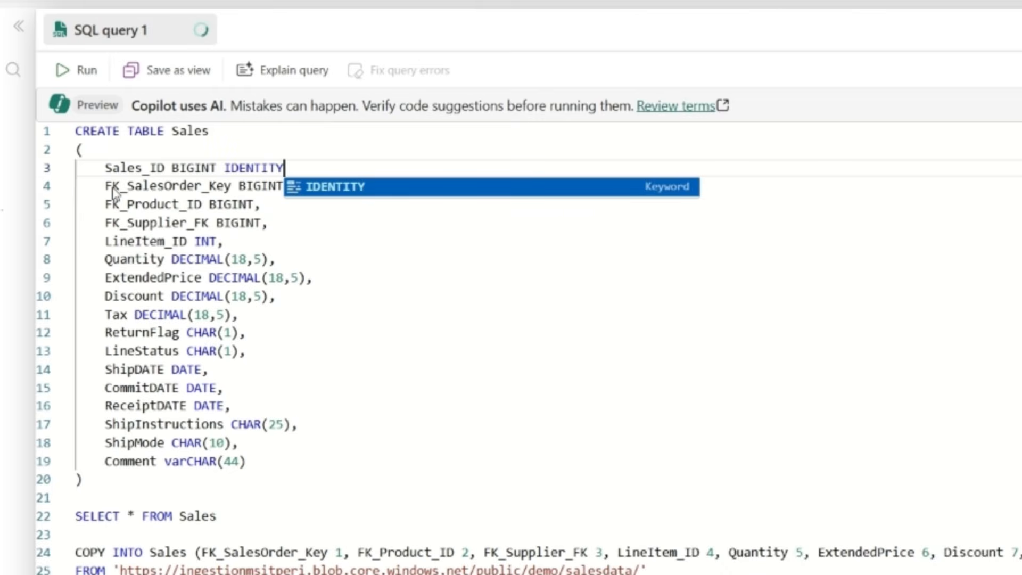
text(,)
drag(84, 480, 53, 110)
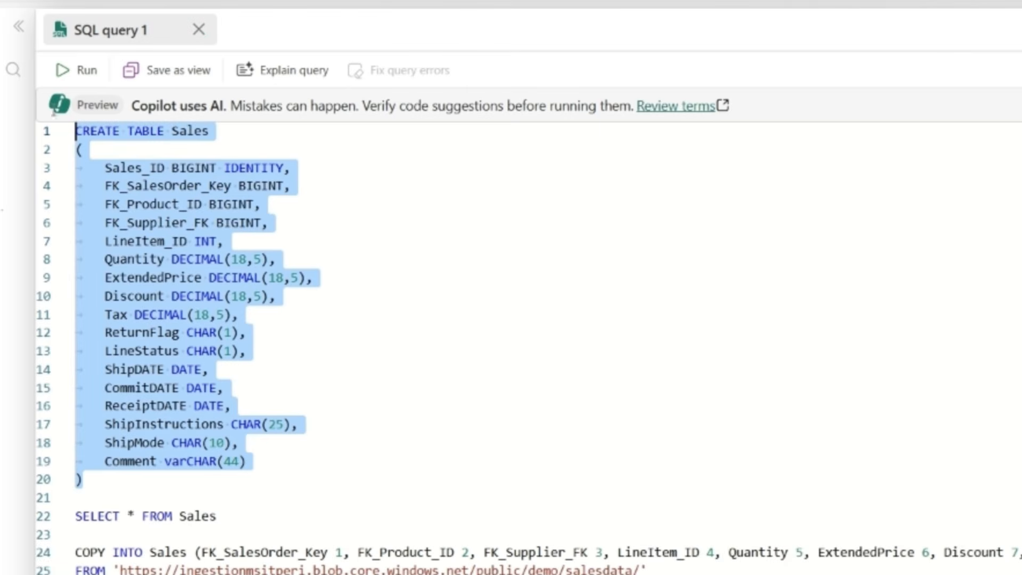
click(63, 70)
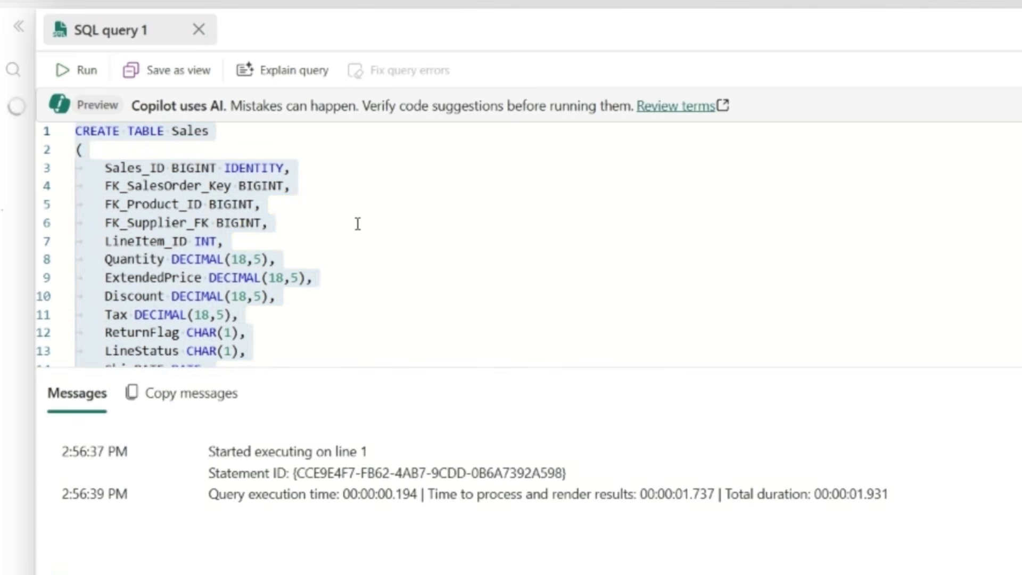
Step: Run only SELECT * FROM Sales to check the new table's columns
scroll(358, 223, down, 4)
triple_click(215, 274)
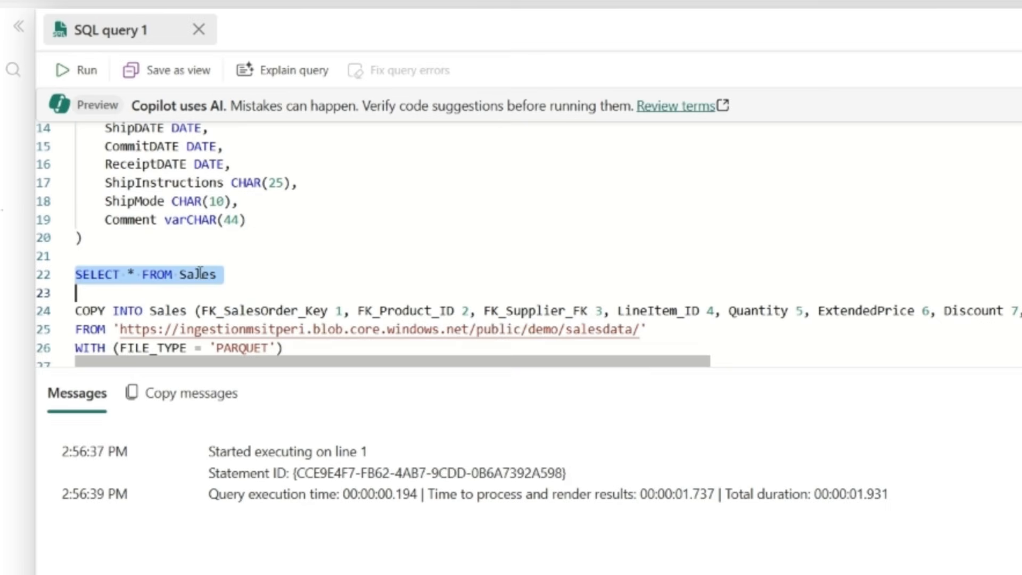
click(82, 70)
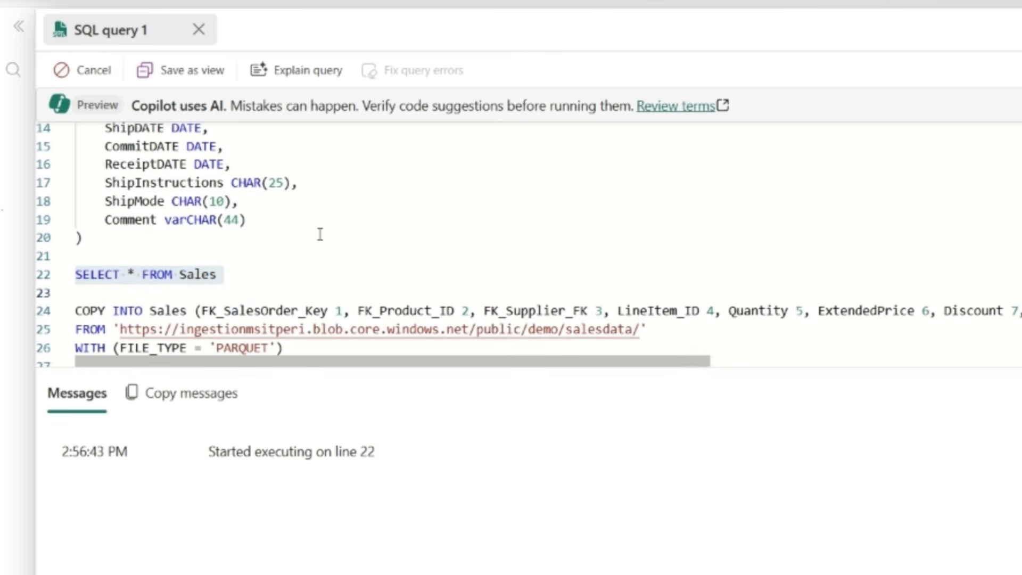
Step: Run only the COPY INTO Sales statement to load the PARQUET files from the salesdata blob storage folder
scroll(319, 233, down, 1)
drag(285, 299, 77, 262)
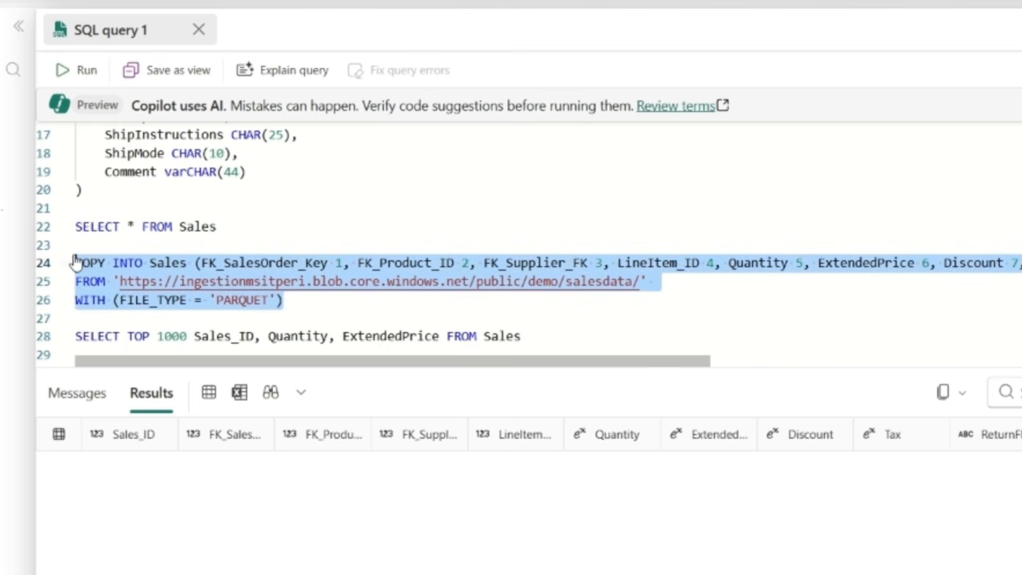
click(79, 72)
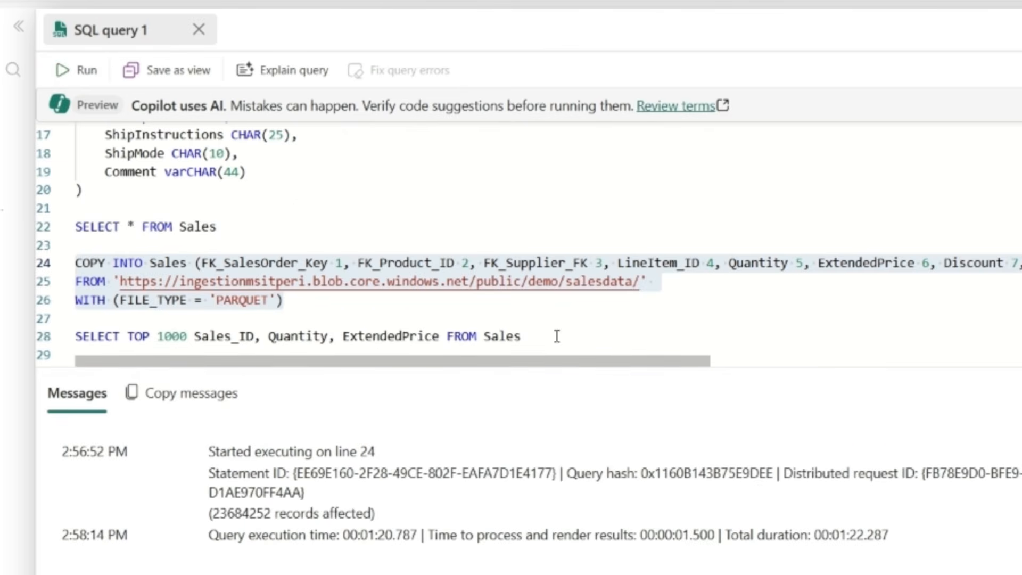
Step: Run only the query selecting the top 1000 rows of Sales_ID, Quantity and ExtendedPrice from Sales
drag(557, 336, 64, 339)
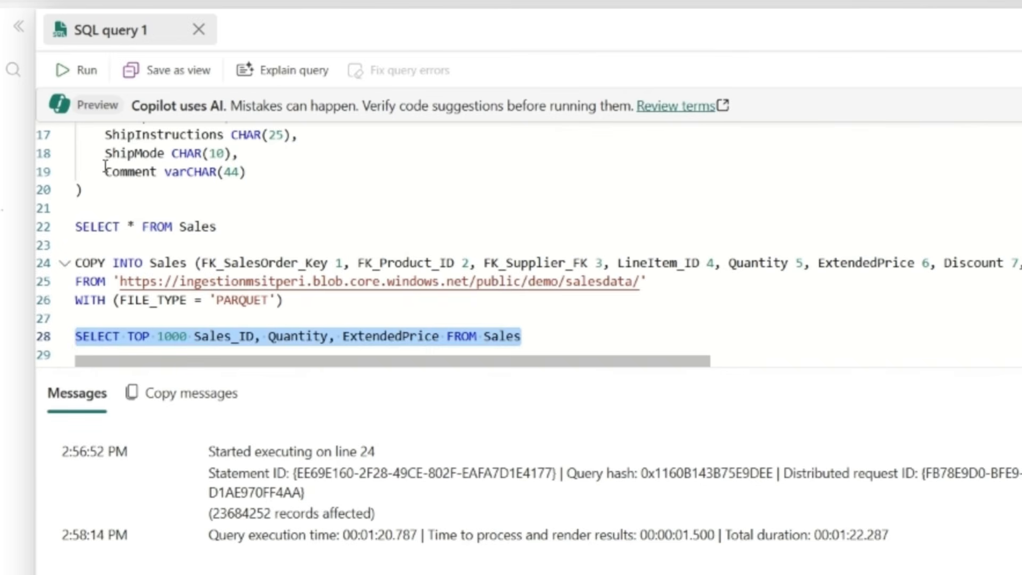
click(64, 70)
scroll(375, 162, down, 1)
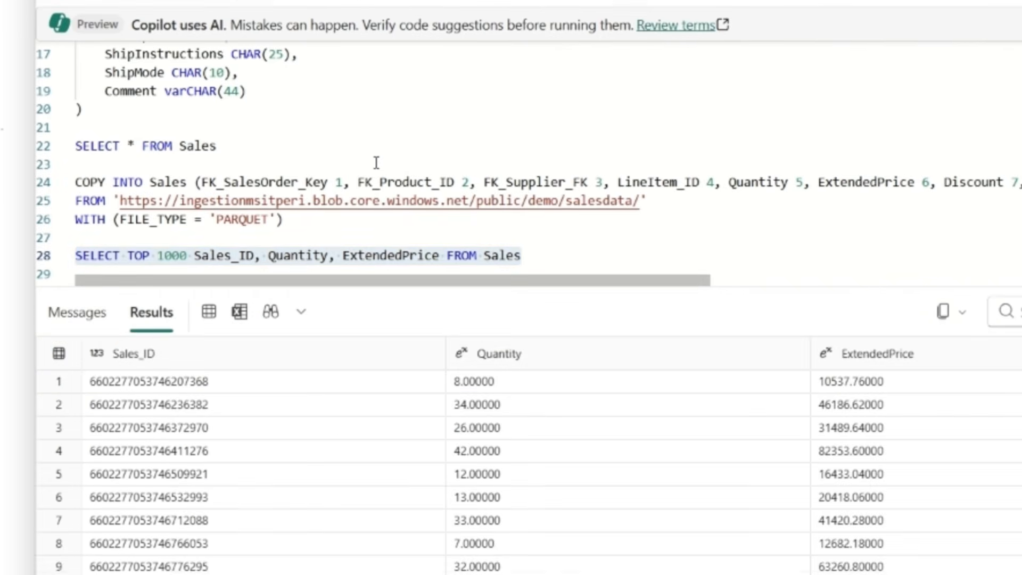
scroll(375, 163, down, 1)
Step: Highlight the Sales_ID column in the query results and examine its generated identity values down the rows
drag(84, 319, 72, 537)
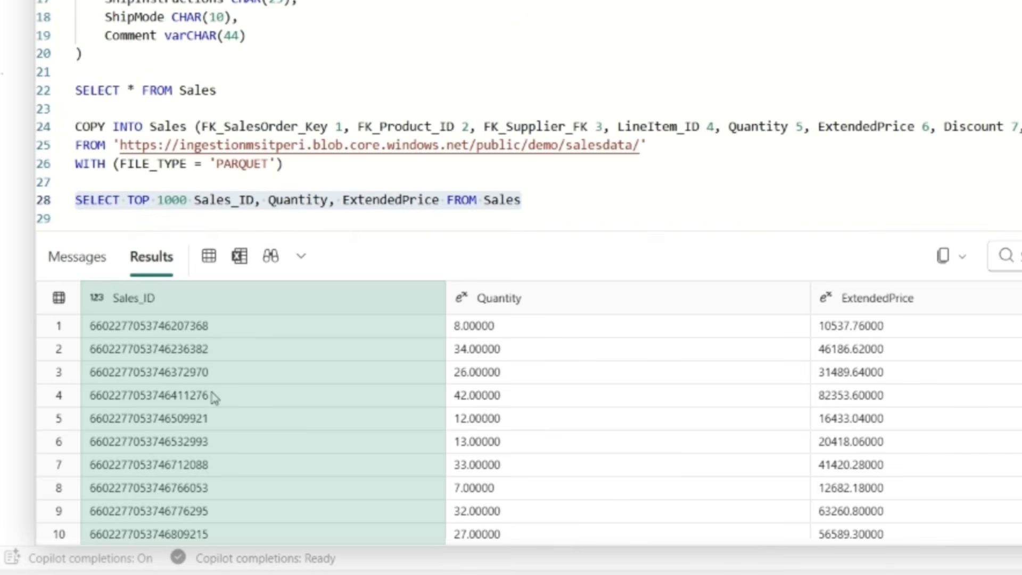
scroll(217, 400, down, 4)
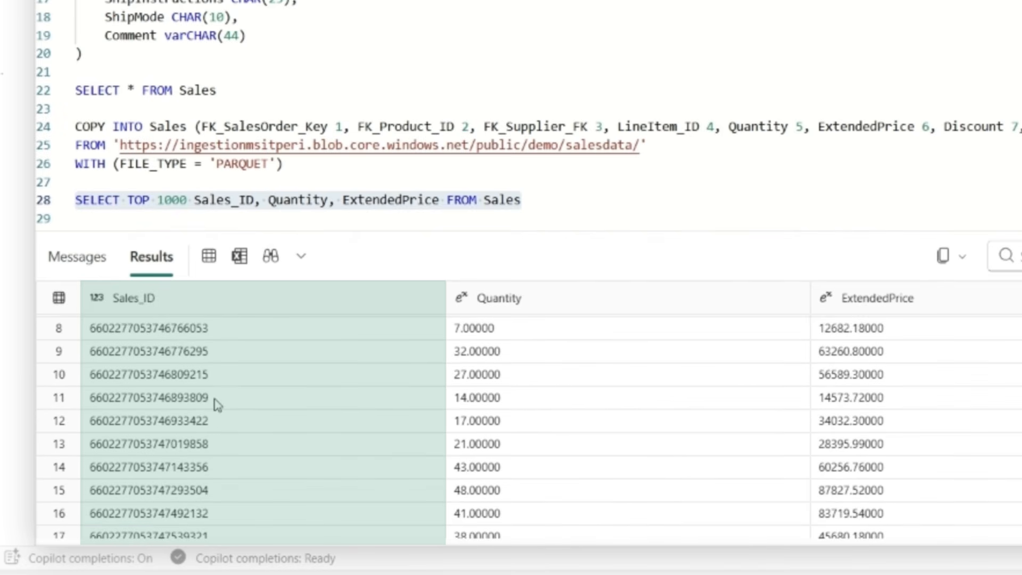
scroll(217, 405, down, 4)
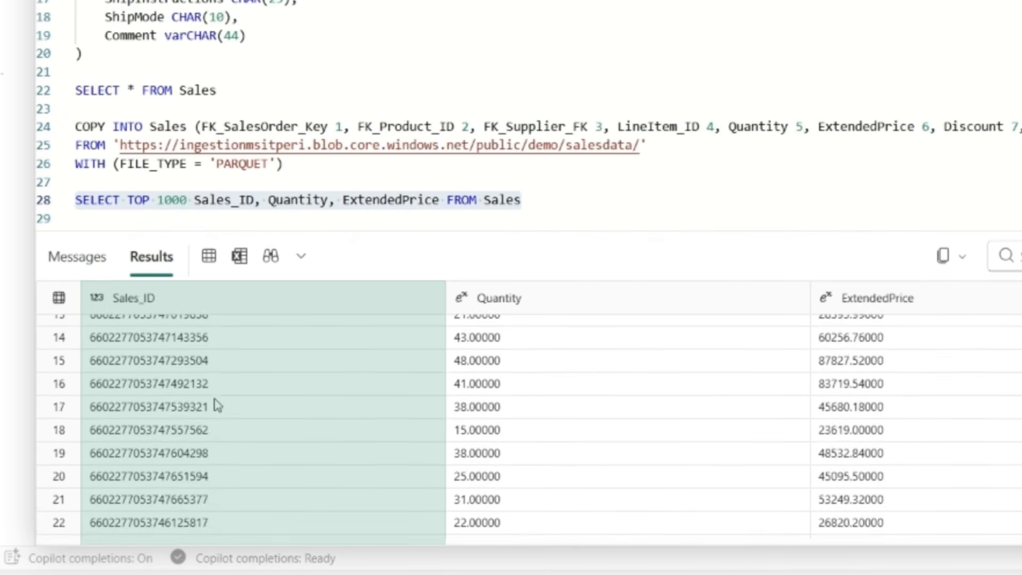
scroll(218, 405, down, 2)
scroll(217, 406, down, 2)
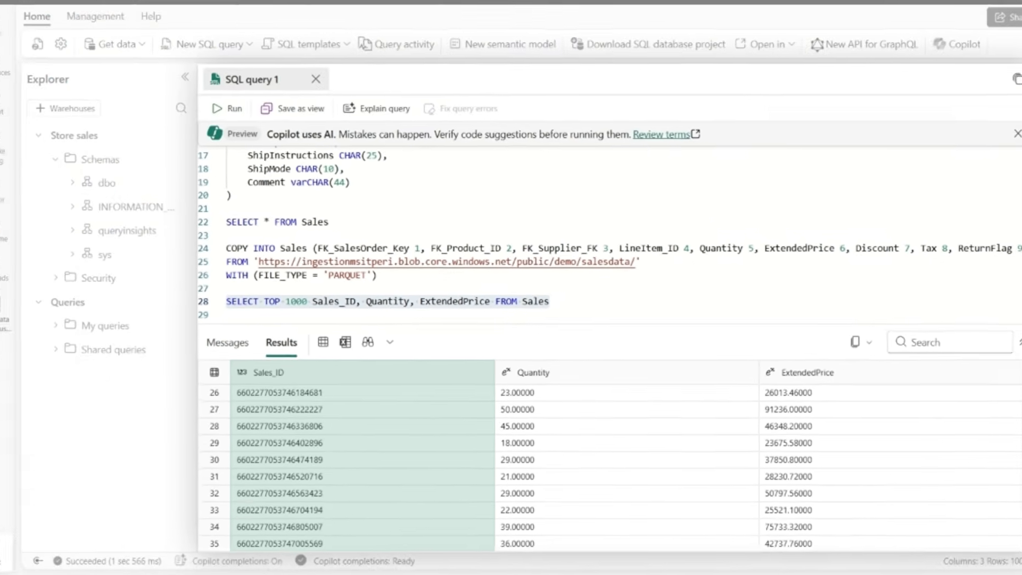
click(1010, 541)
click(1010, 542)
click(1010, 542)
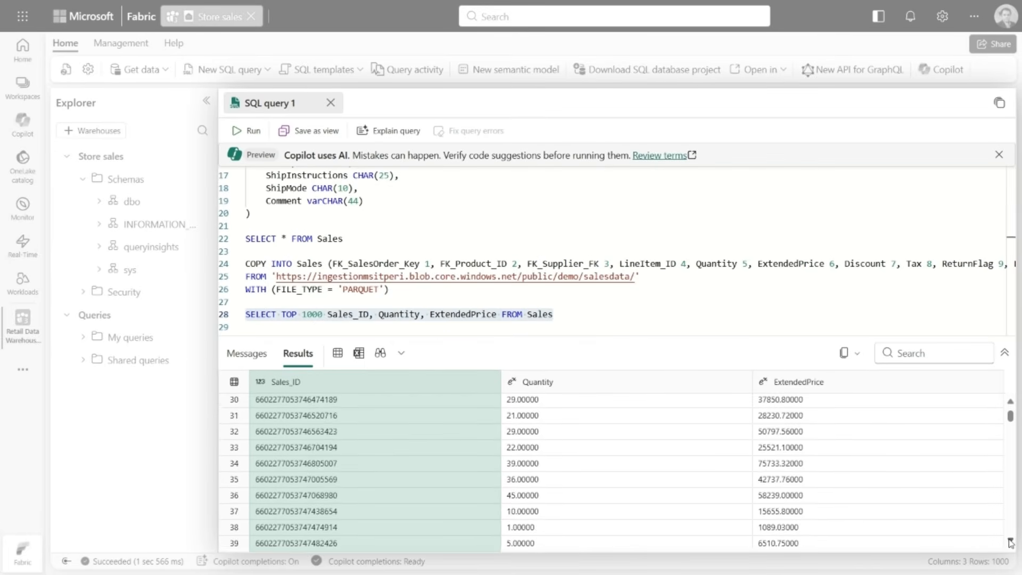
click(1010, 542)
click(1010, 542)
click(1010, 542)
click(1010, 542)
click(1010, 541)
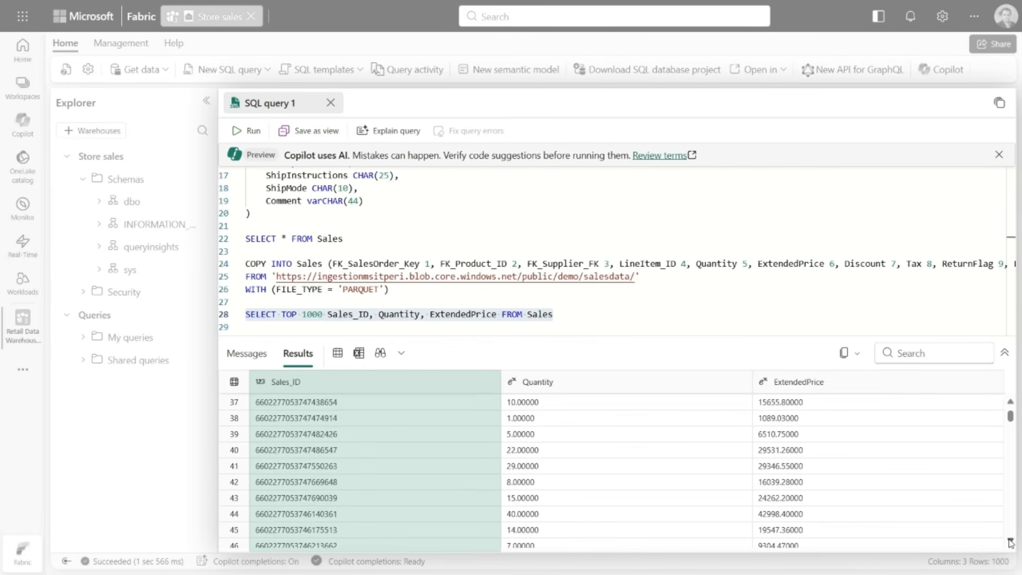
click(1010, 542)
click(1010, 542)
click(1010, 542)
click(1010, 541)
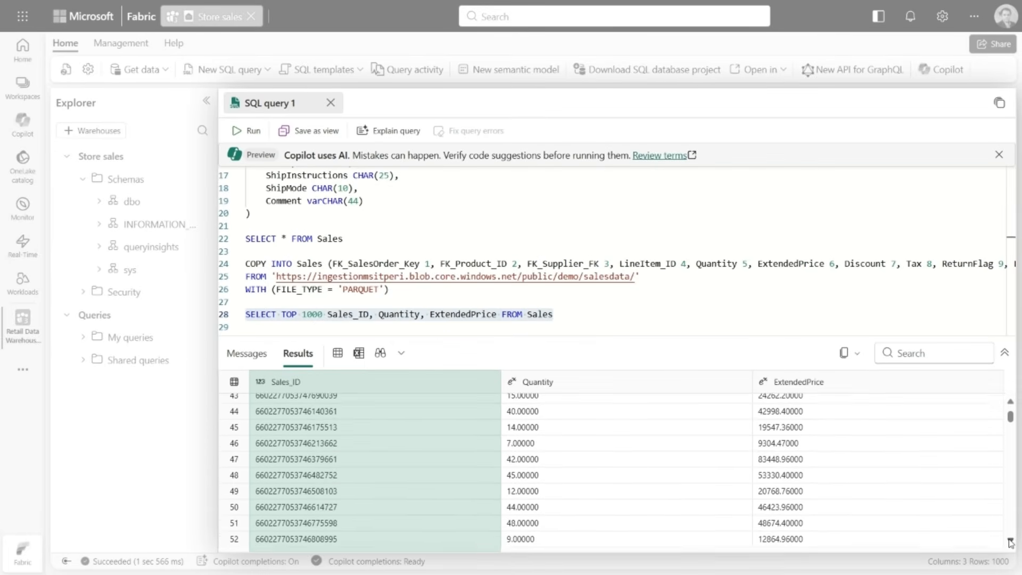
click(1010, 542)
click(1010, 542)
click(1010, 542)
click(1011, 542)
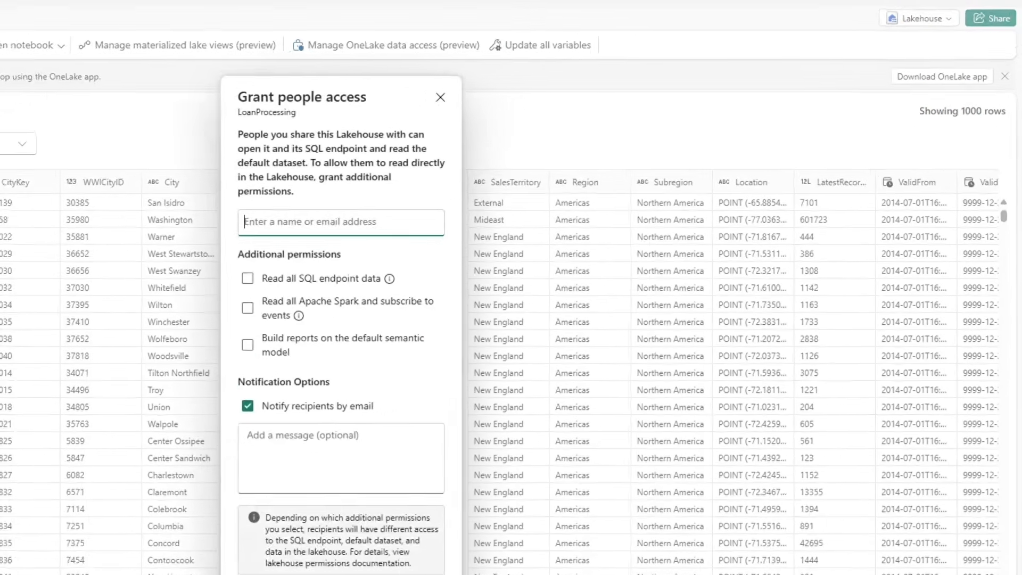
Step: Grant Branch 1 access to the LoanProcessing lakehouse with no additional permissions and with email notification turned off
text(branch)
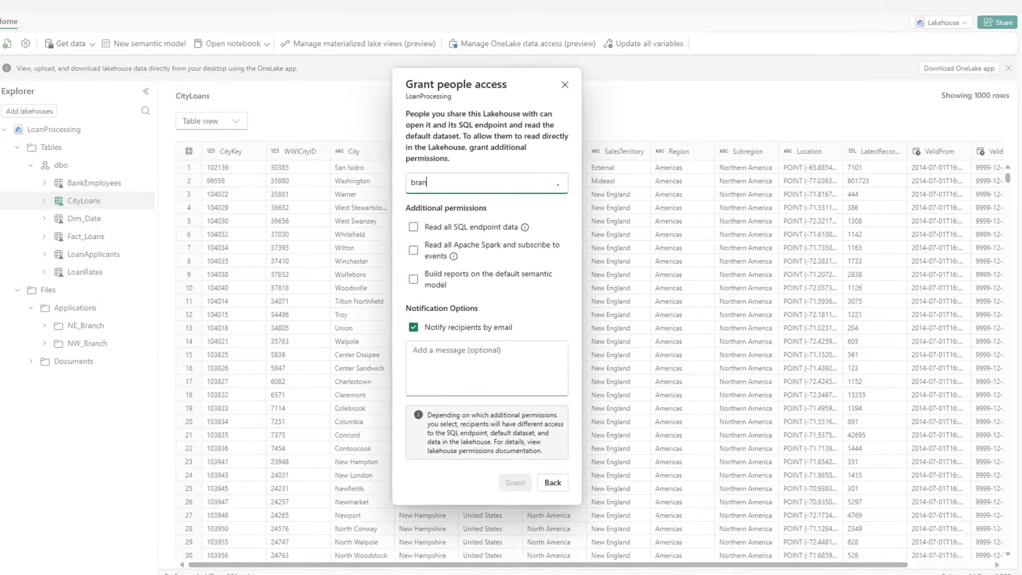
text( 1)
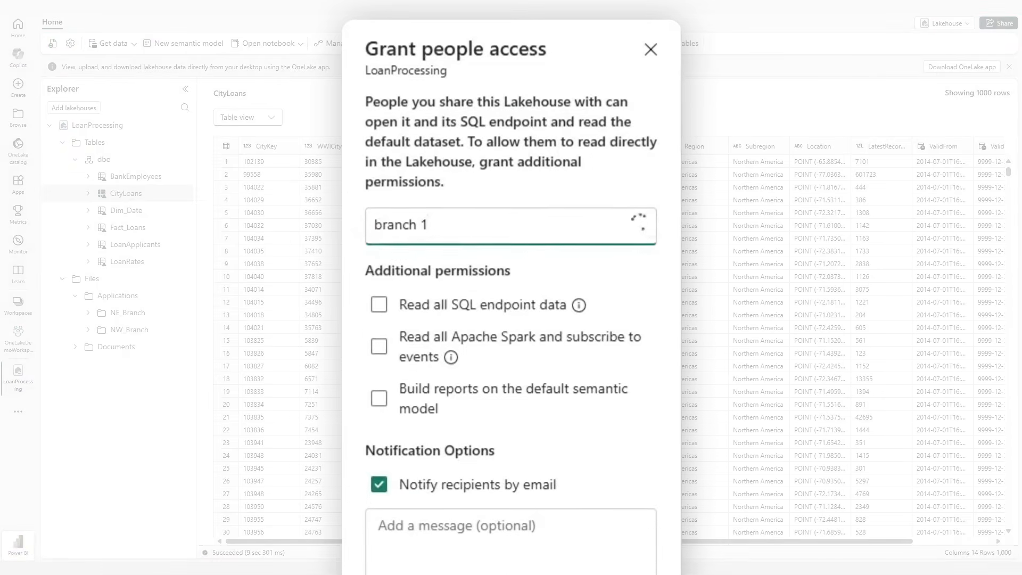
click(463, 257)
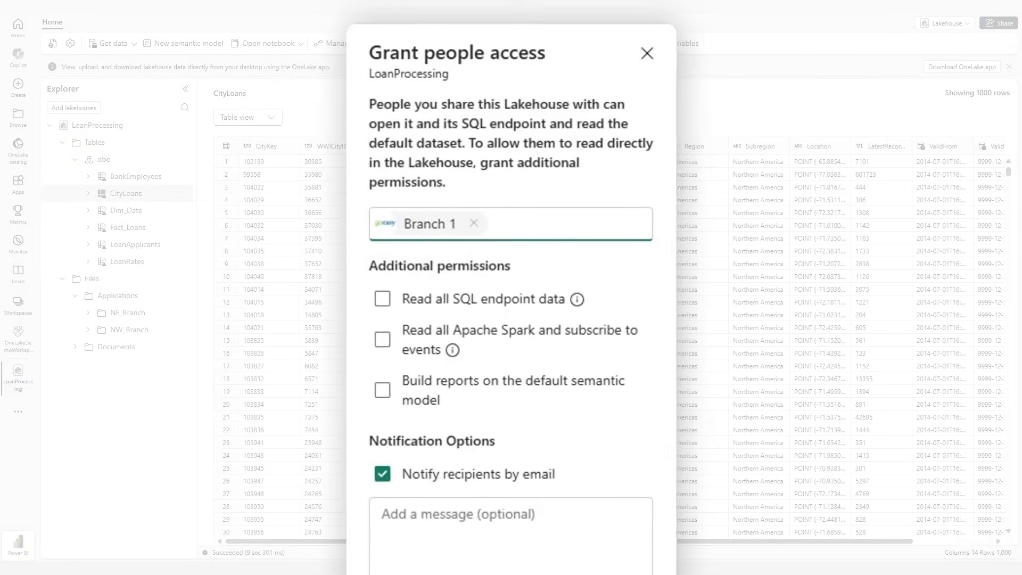
click(379, 484)
click(536, 462)
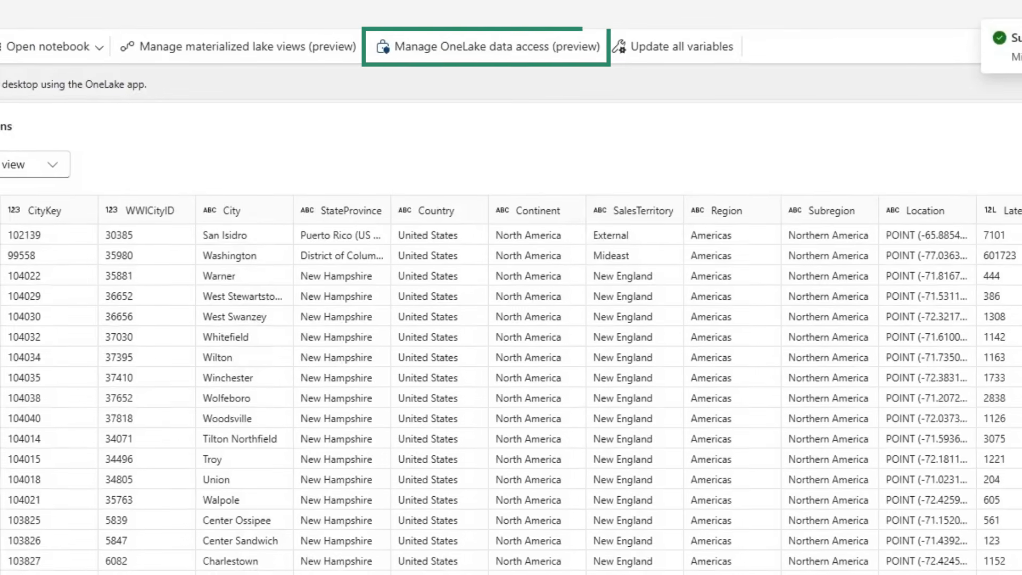
Step: Start a new OneLake data access role named ApplicationsNW of type Grant with ReadWrite permission
click(497, 46)
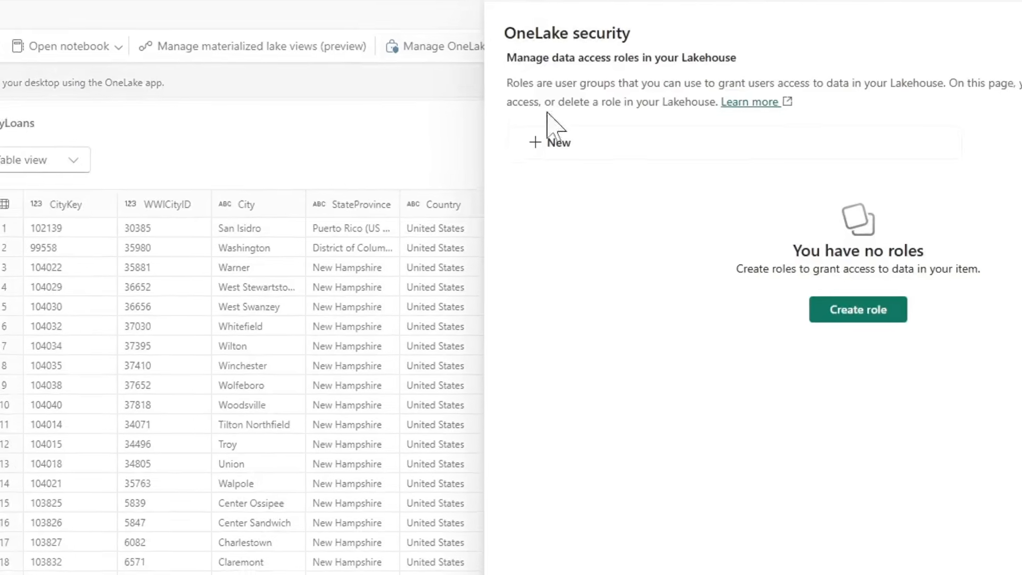
click(570, 123)
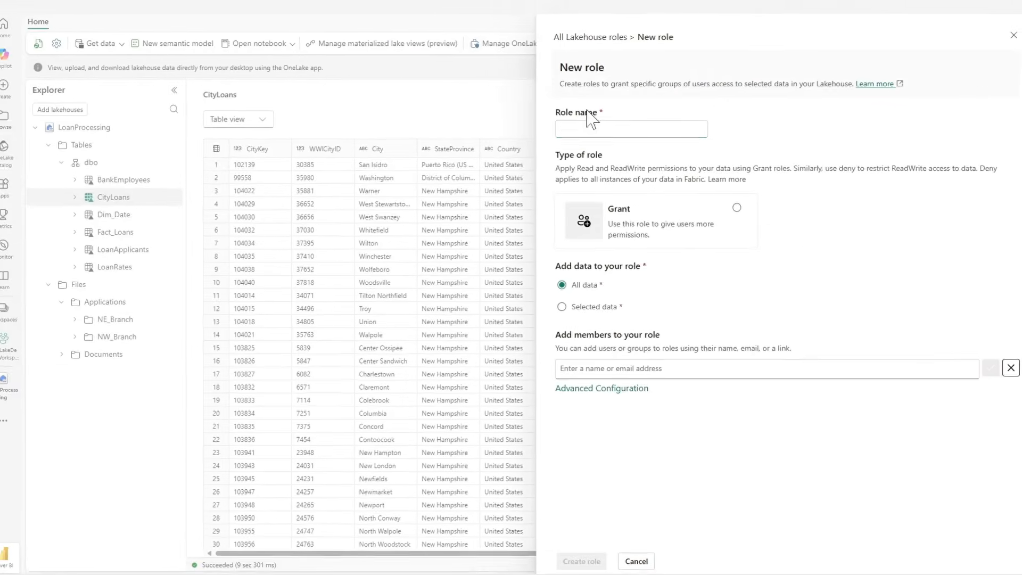
text(ApplicationsNW)
click(695, 221)
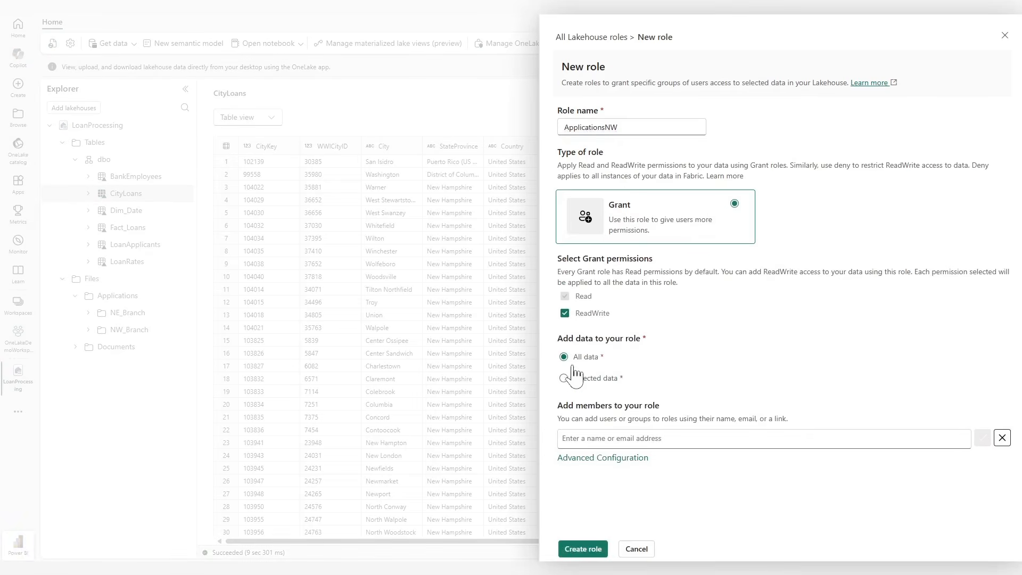
Step: Limit the role to selected data, adding only the NW_Branch folder under Files > Applications, and create the role
click(565, 378)
click(595, 397)
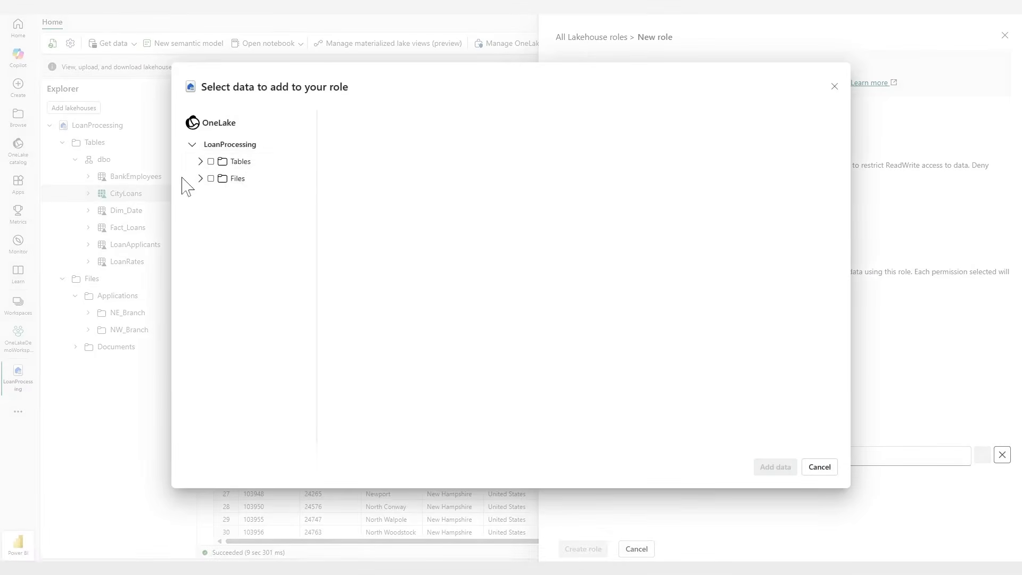
click(208, 196)
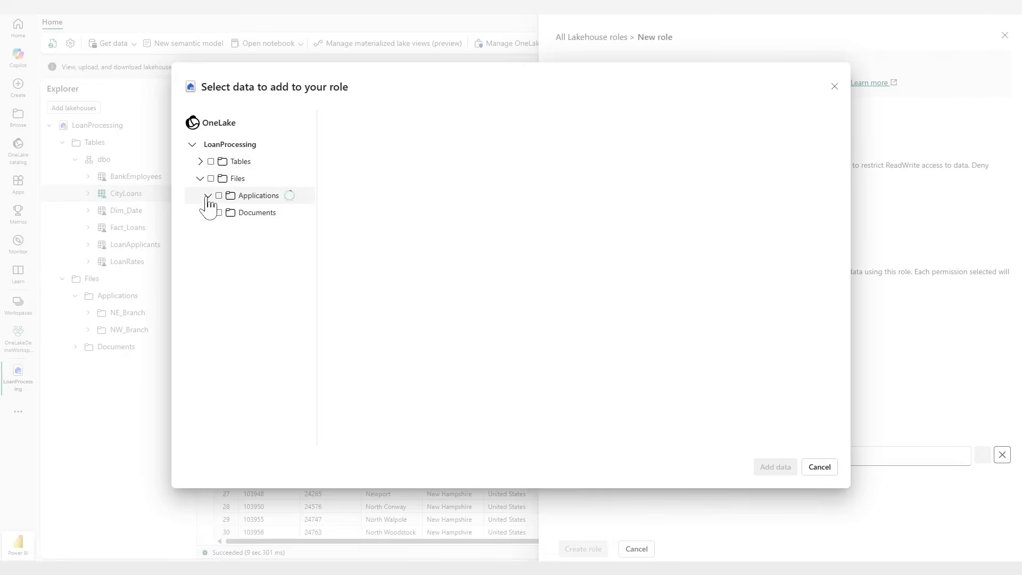
click(226, 230)
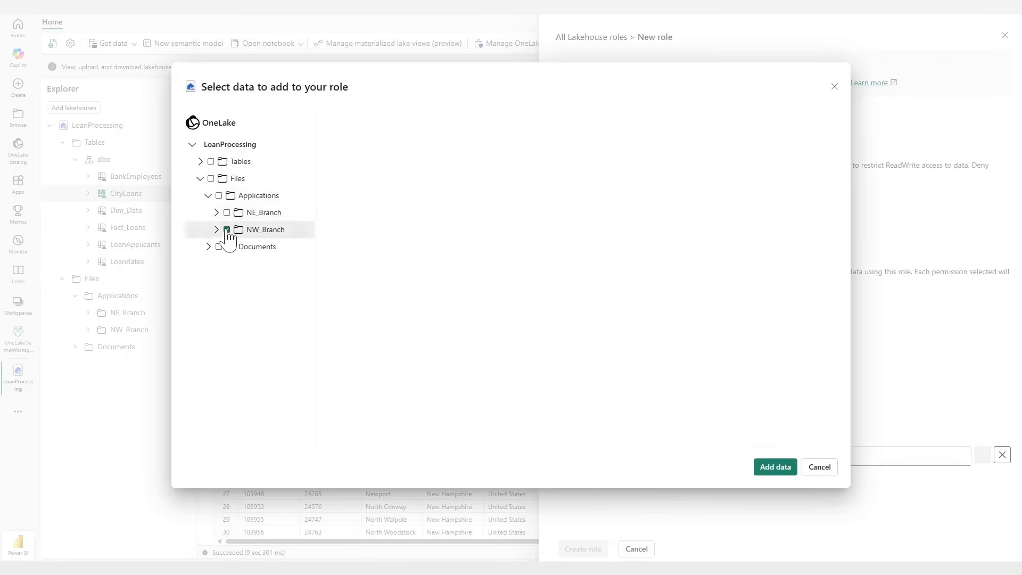
click(776, 468)
click(584, 549)
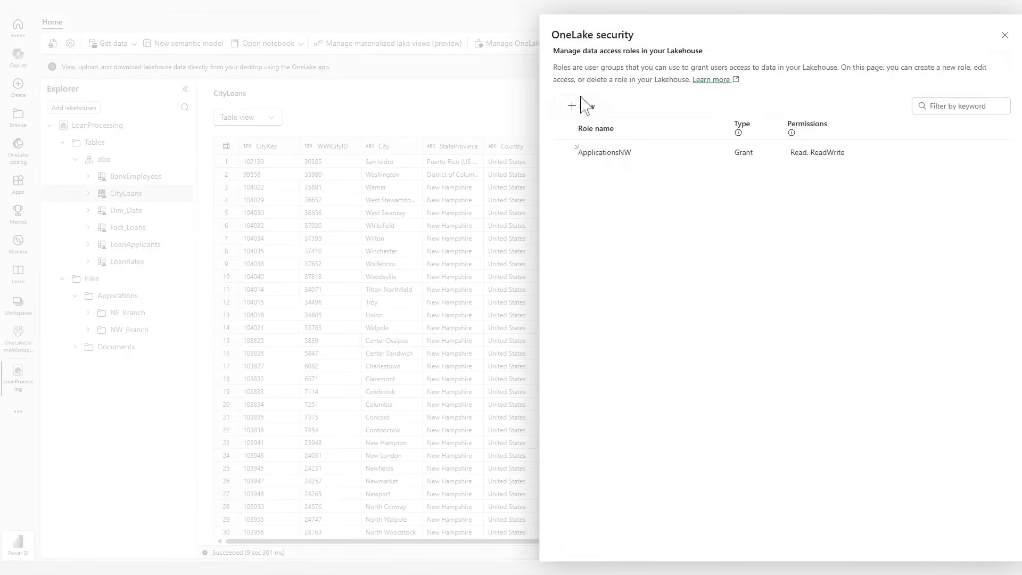
Step: Start another OneLake data access role named CityLoansNW of type Grant
click(584, 103)
text(CityLoansN)
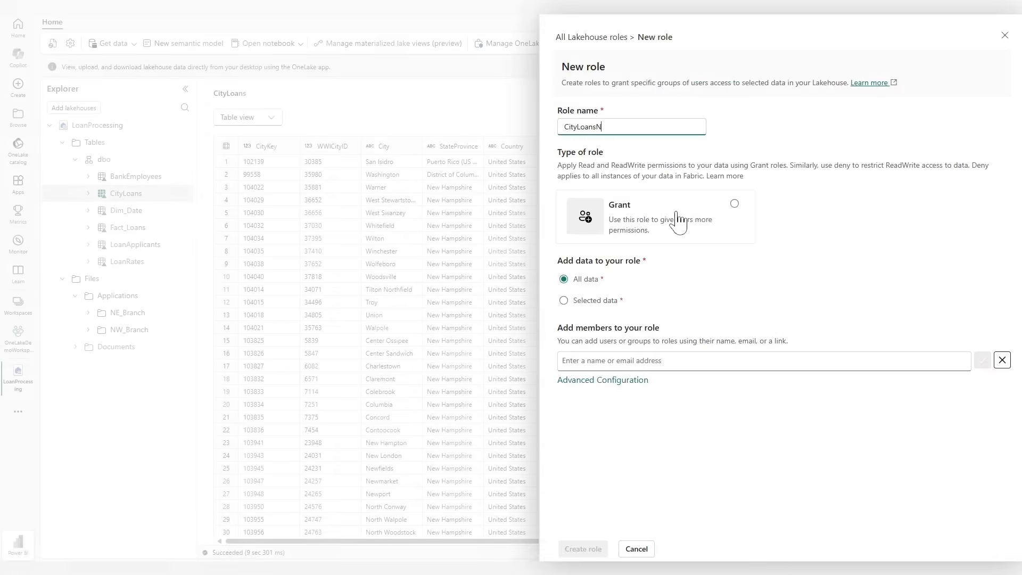
text(W)
click(678, 220)
Step: Restrict the CityLoansNW role to the dbo CityLoans table as its selected data and create the role
click(585, 377)
click(200, 161)
click(208, 178)
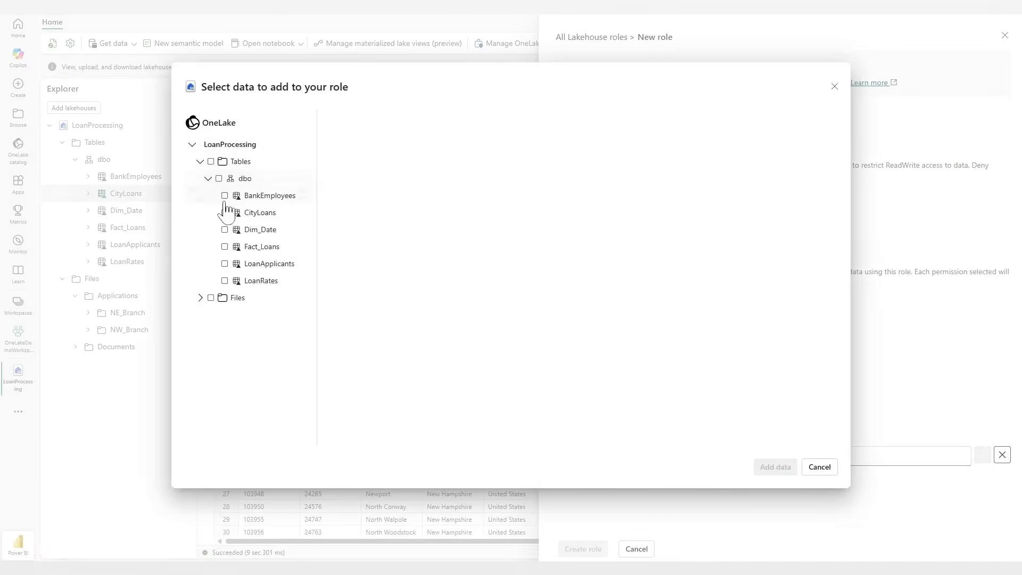
click(225, 213)
click(775, 467)
click(583, 549)
Step: Add a row security rule to CityLoans in the CityLoansNW role, showing only rows WHERE Region = 'NW', and save it
click(613, 158)
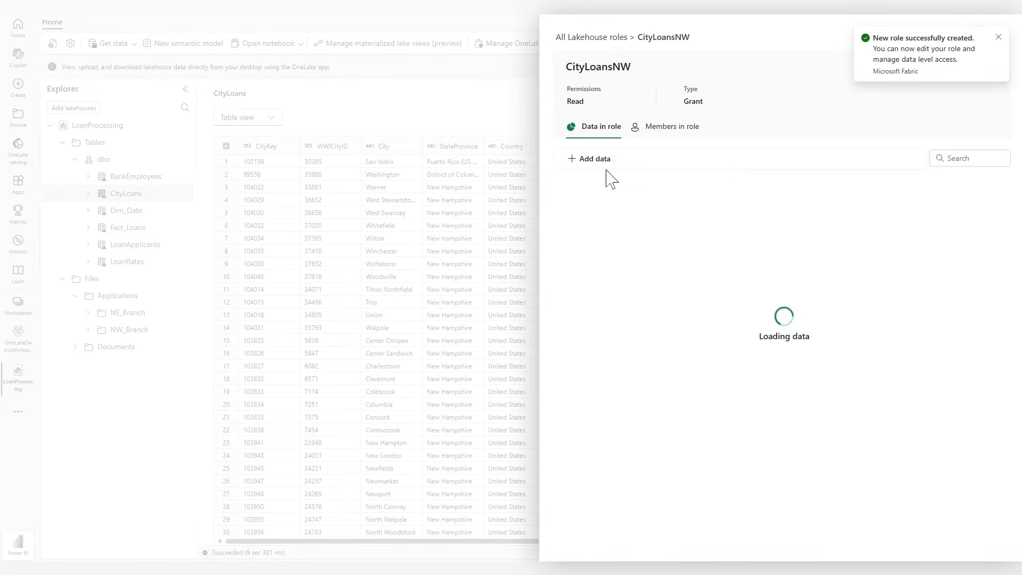
click(701, 252)
click(711, 274)
text(re)
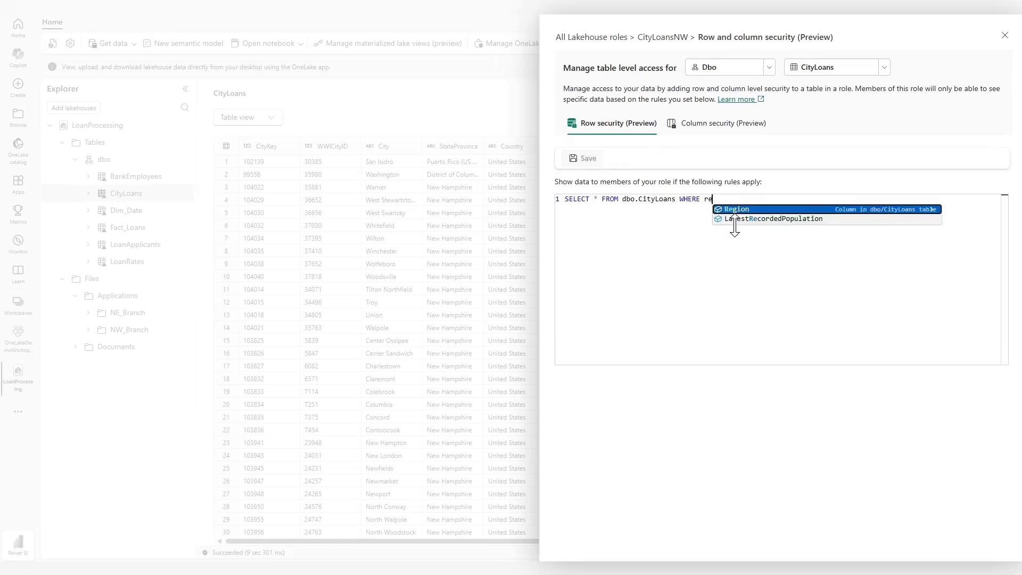
text(gion = ')
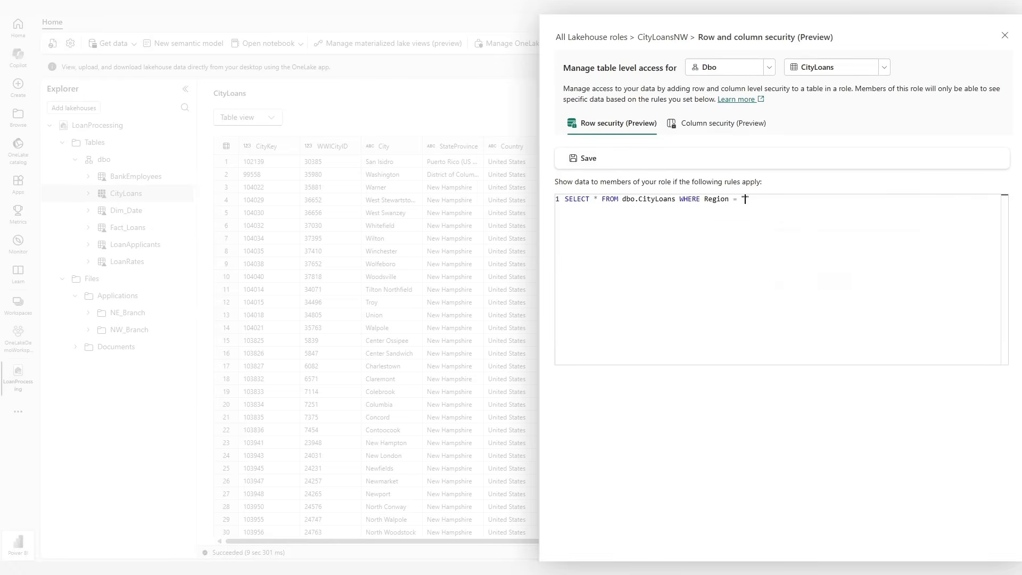
text(NW)
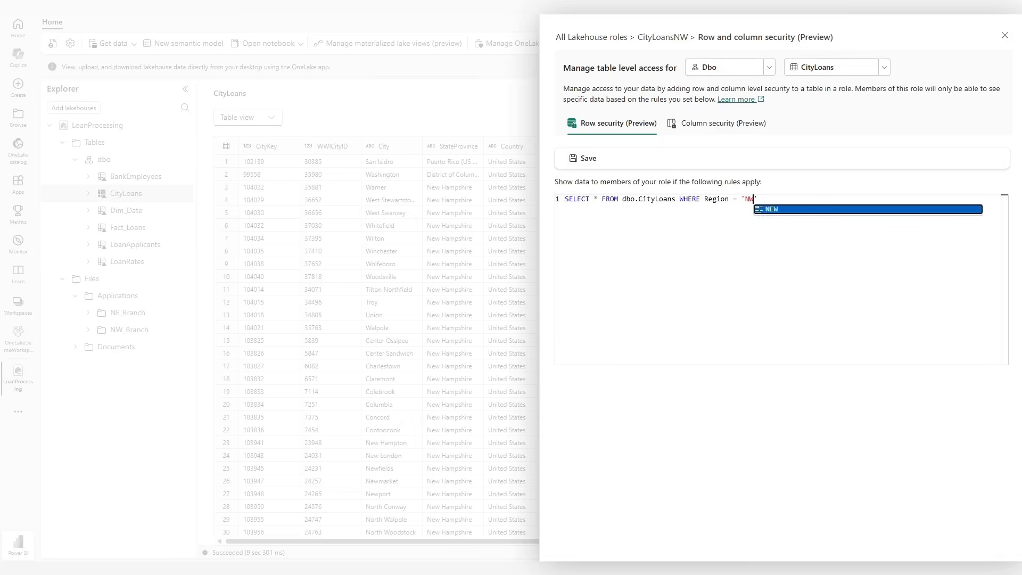
click(587, 162)
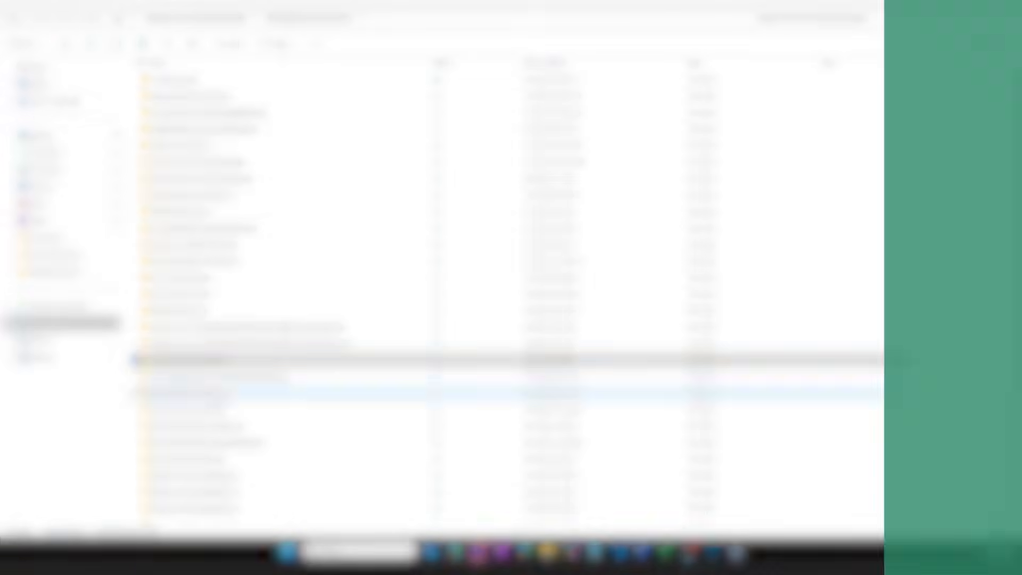
Step: Switch to File Explorer, open the lakehouse's Files > Applications > NW_Branch folder in OneLake and paste the copied content there
double_click(246, 393)
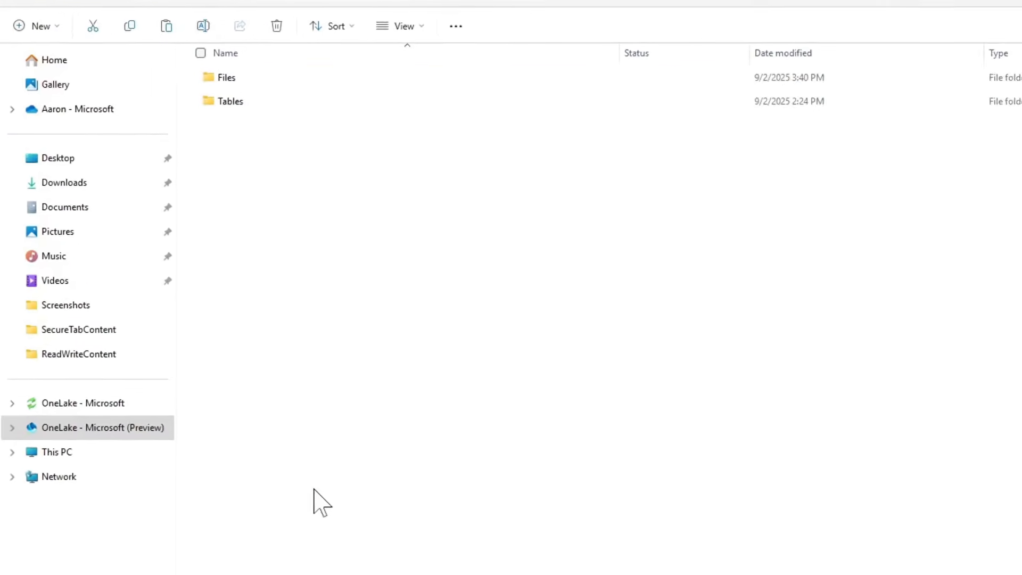
double_click(260, 85)
double_click(288, 85)
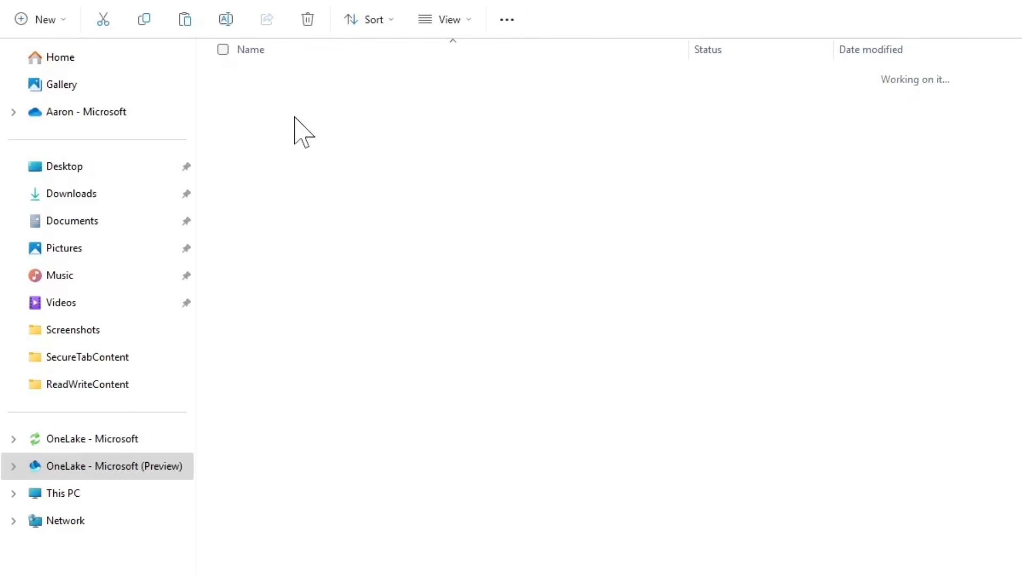
double_click(320, 91)
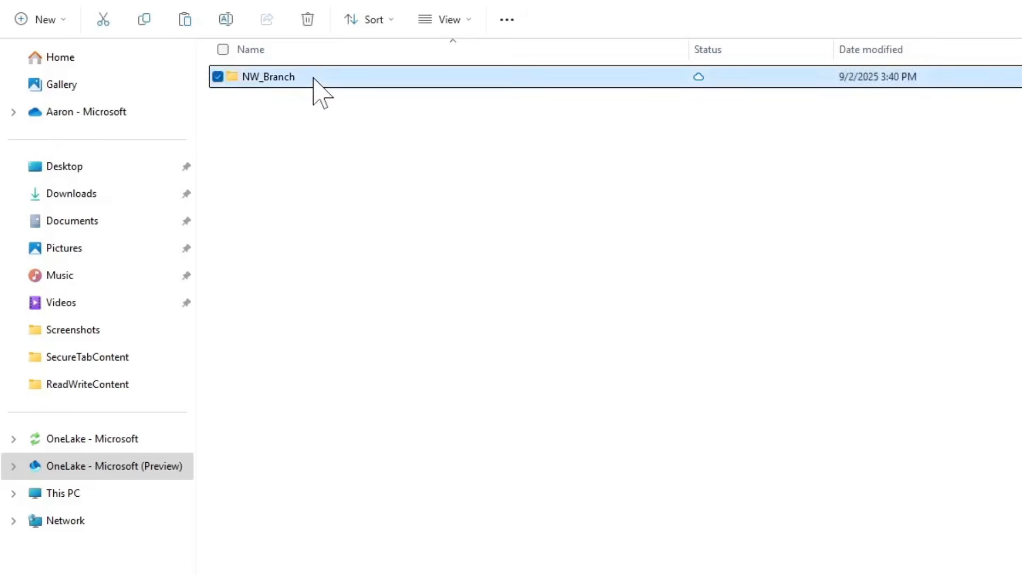
key(ctrl+v)
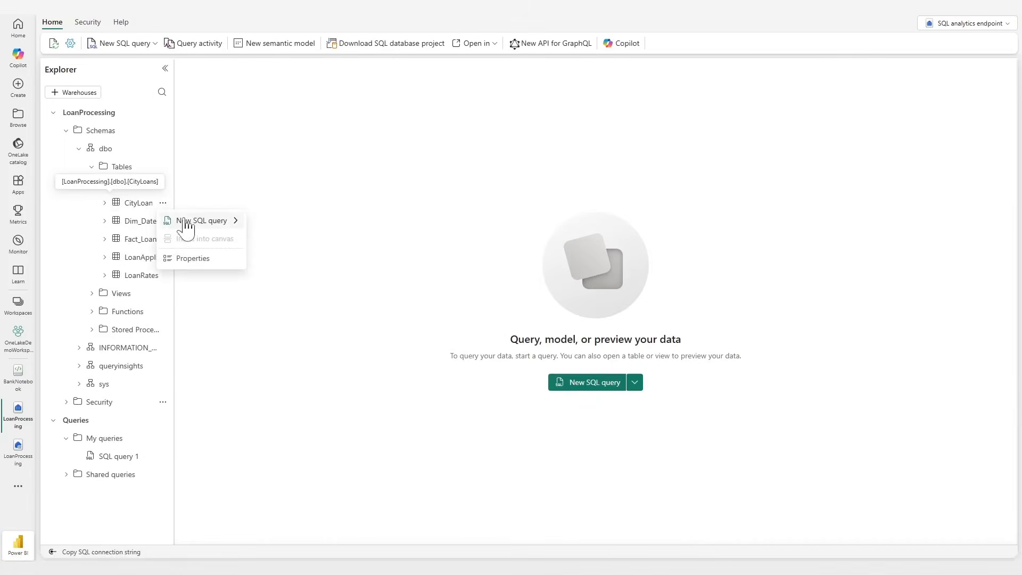
Step: In the SQL analytics endpoint, query the top 100 rows of CityLoans and examine the Region values in the results
click(280, 223)
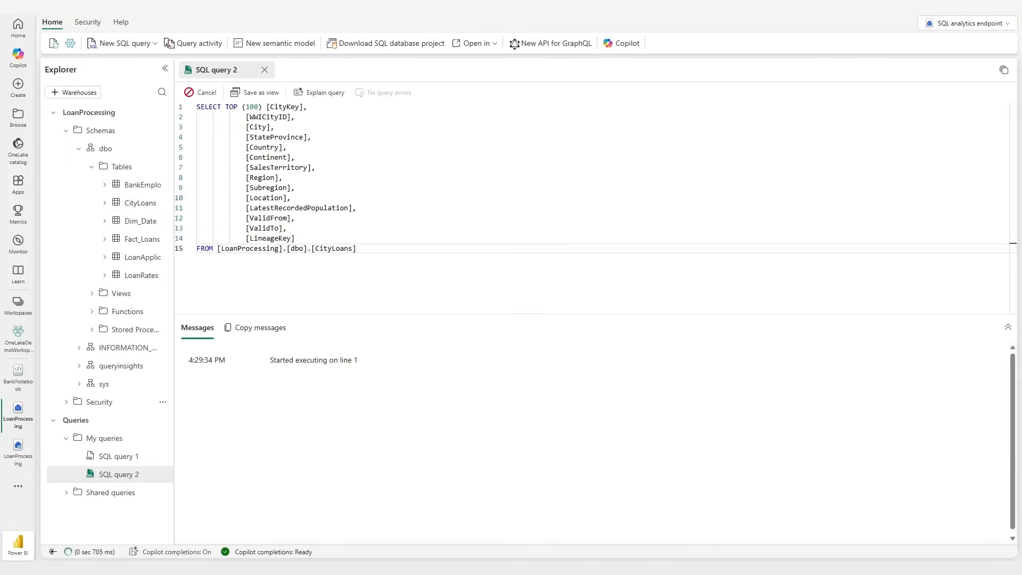
scroll(638, 394, down, 5)
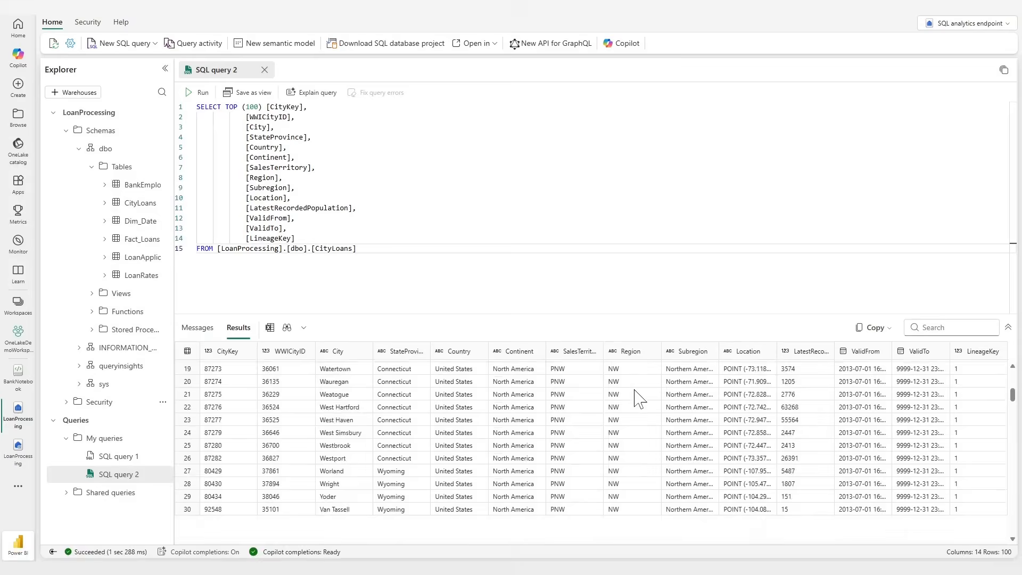